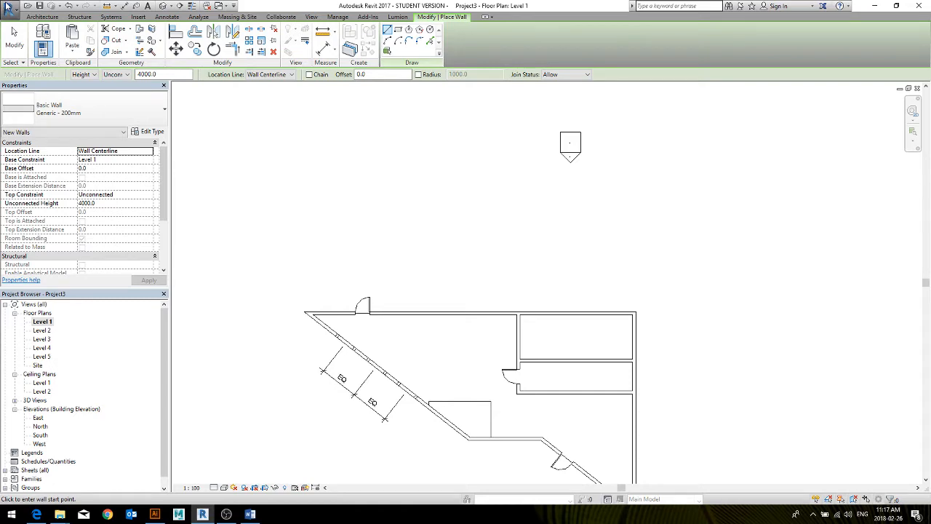
pyautogui.click(10, 9)
pyautogui.click(146, 290)
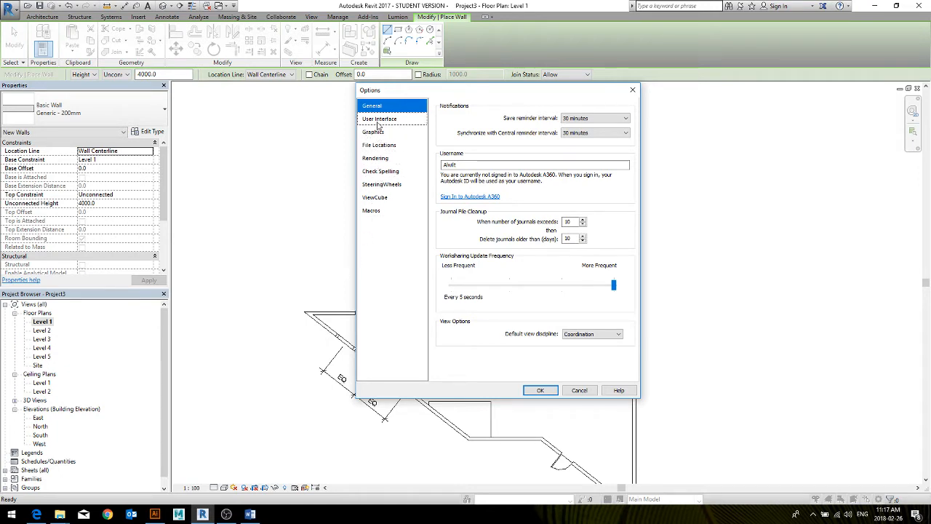
pyautogui.click(578, 390)
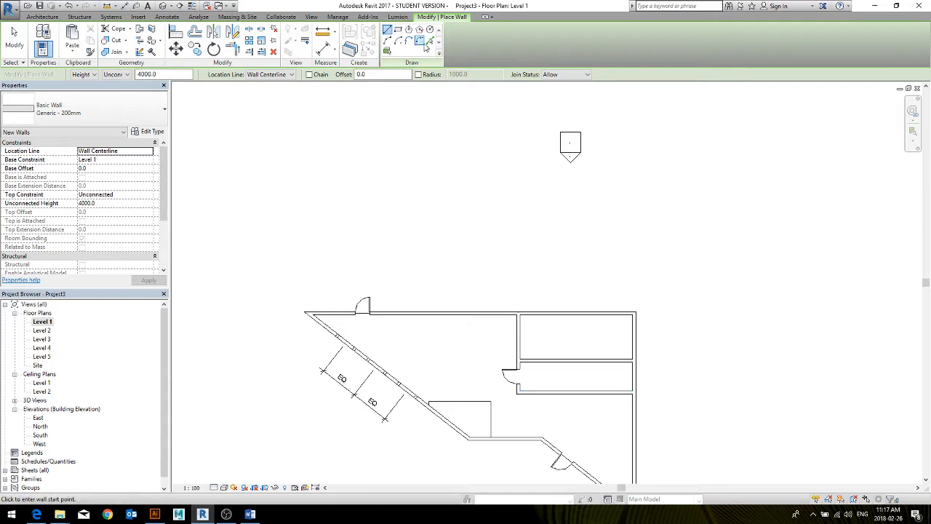
pyautogui.moveTo(451, 248); pyautogui.dragTo(437, 216, button='middle')
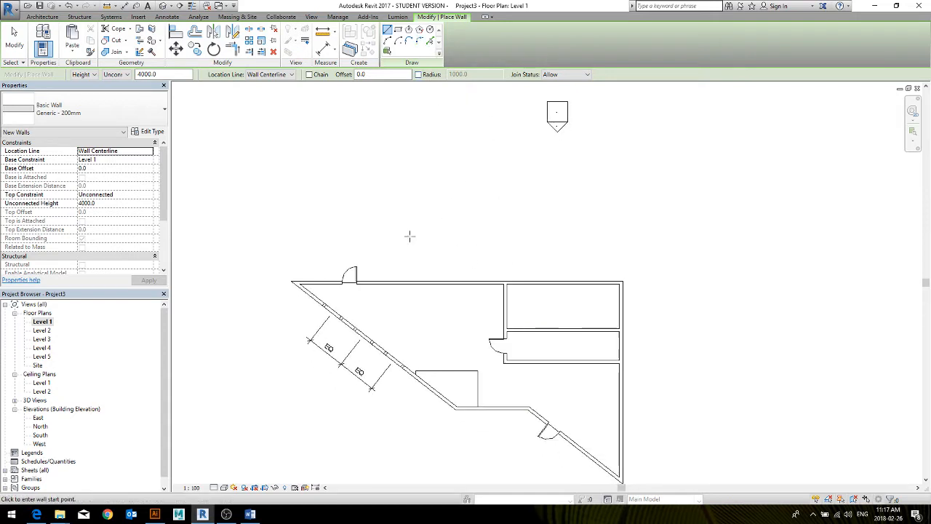
pyautogui.click(308, 292)
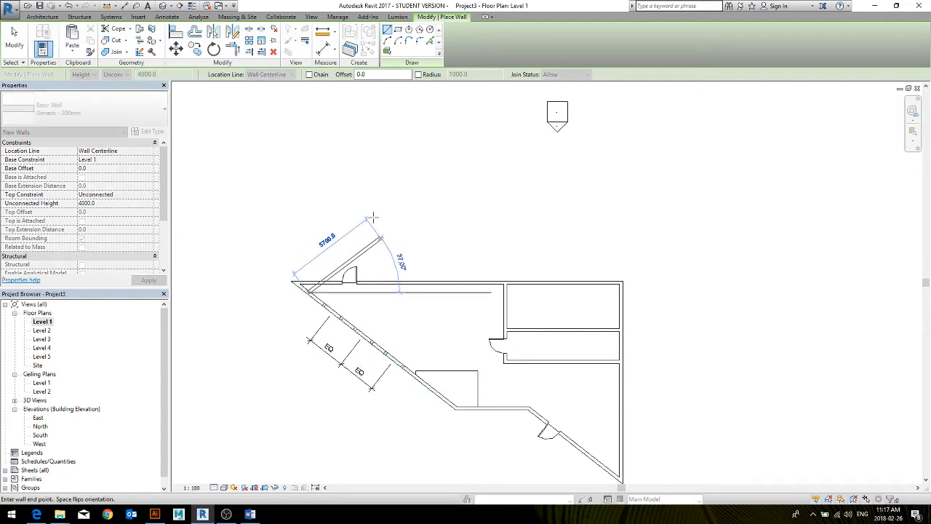
pyautogui.press('Escape')
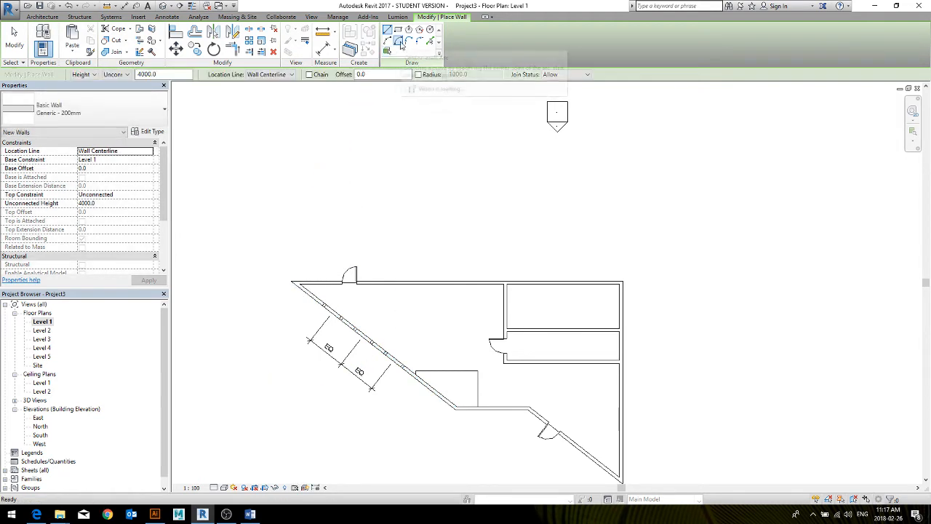
pyautogui.click(399, 41)
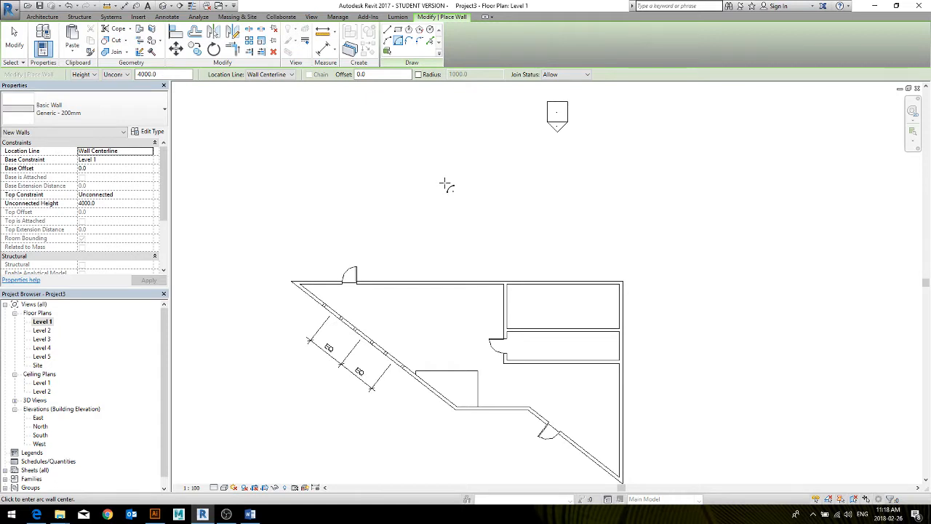
pyautogui.click(310, 294)
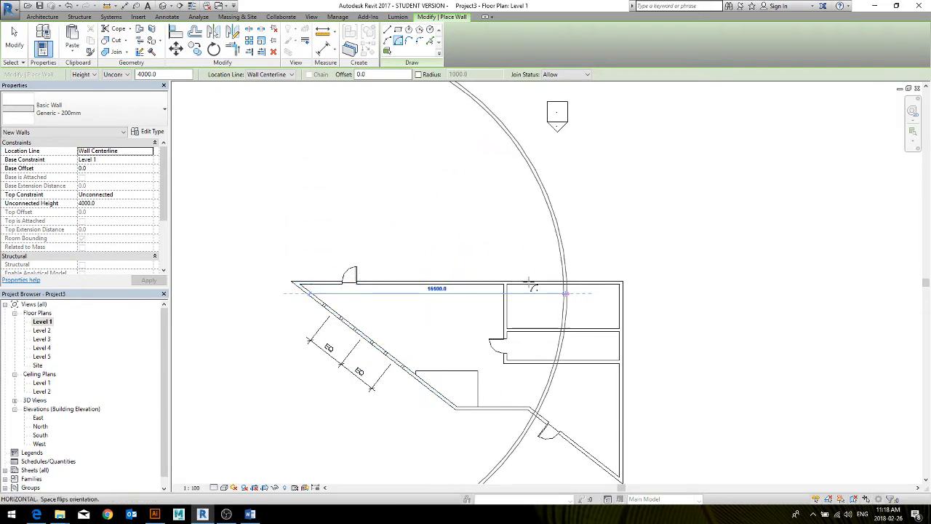
pyautogui.press('Escape')
pyautogui.press('Escape')
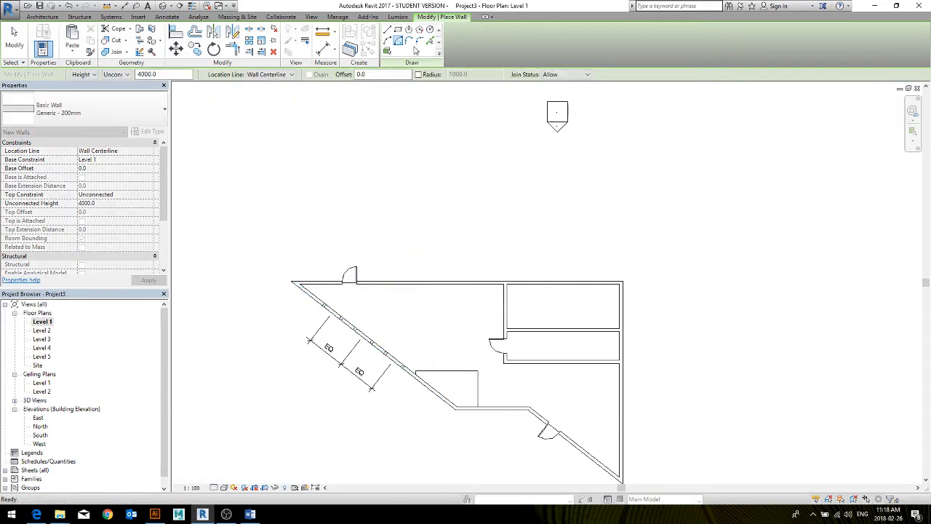
# Round the plan's acute corner with a fillet arc wall between the long horizontal wall and the diagonal wall.
pyautogui.click(420, 41)
pyautogui.click(383, 283)
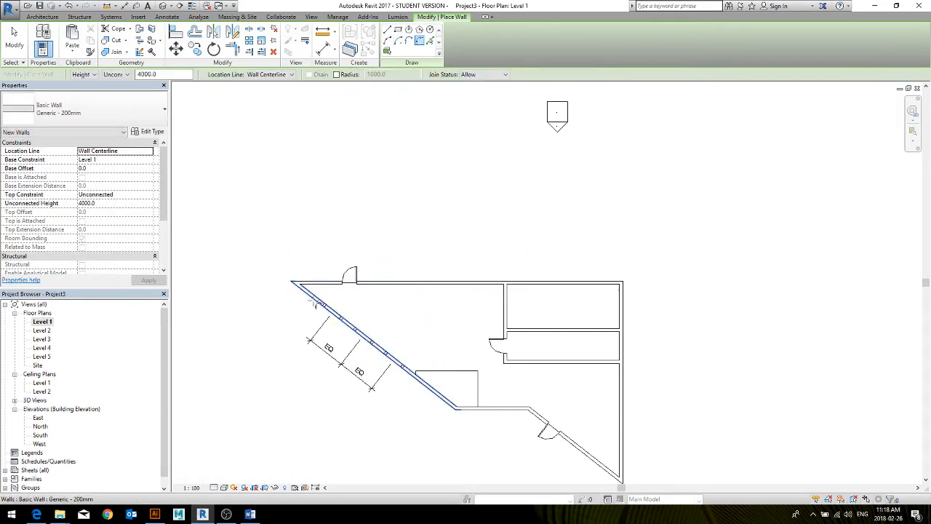
pyautogui.click(320, 303)
pyautogui.click(356, 293)
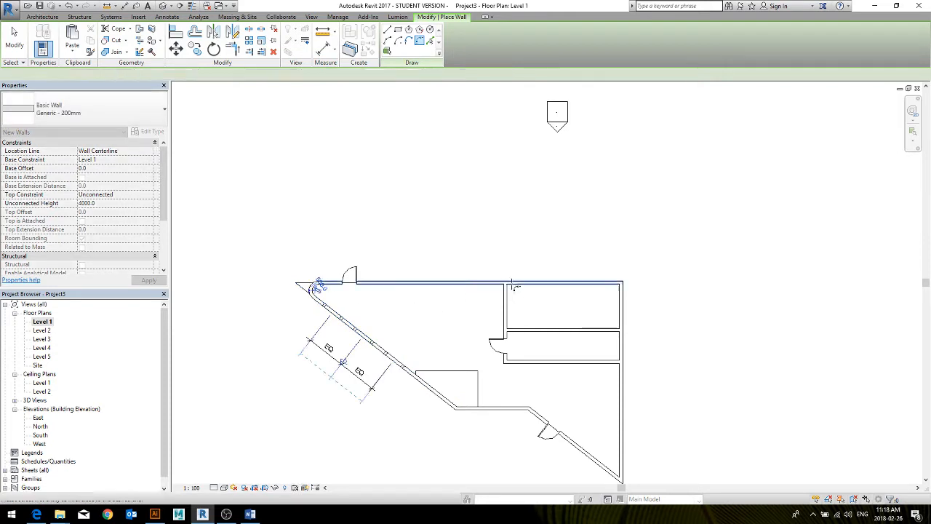
pyautogui.click(622, 402)
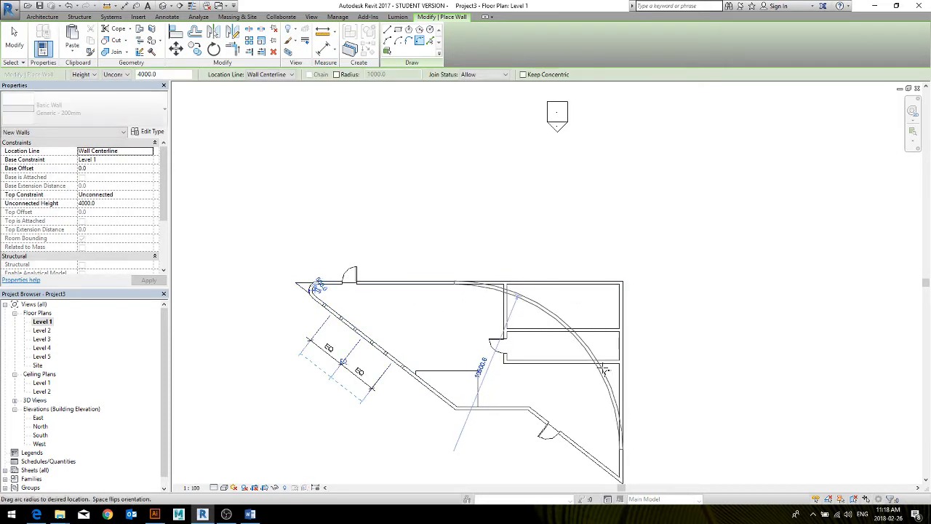
pyautogui.press('Escape')
pyautogui.press('Escape')
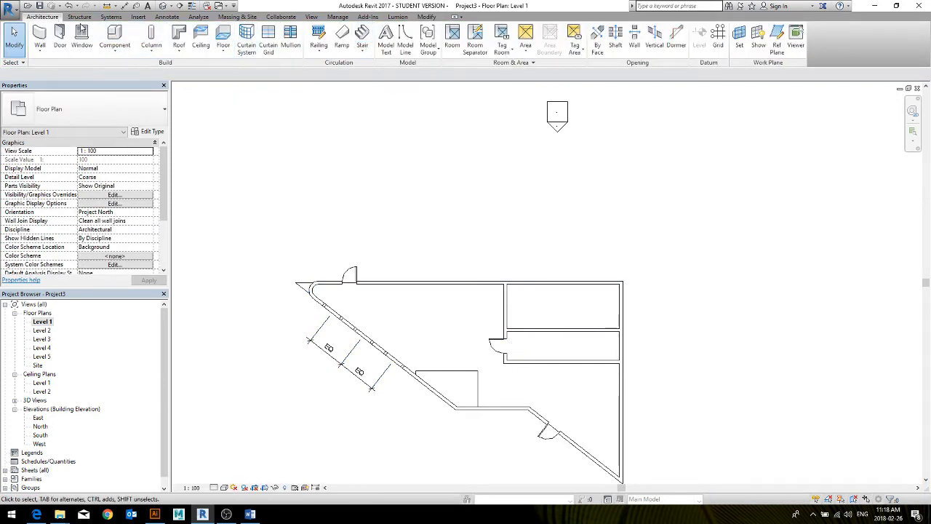
# Add a fillet arc wall between the long horizontal wall and the vertical exterior wall, unjoining the conflicting elements.
pyautogui.click(39, 36)
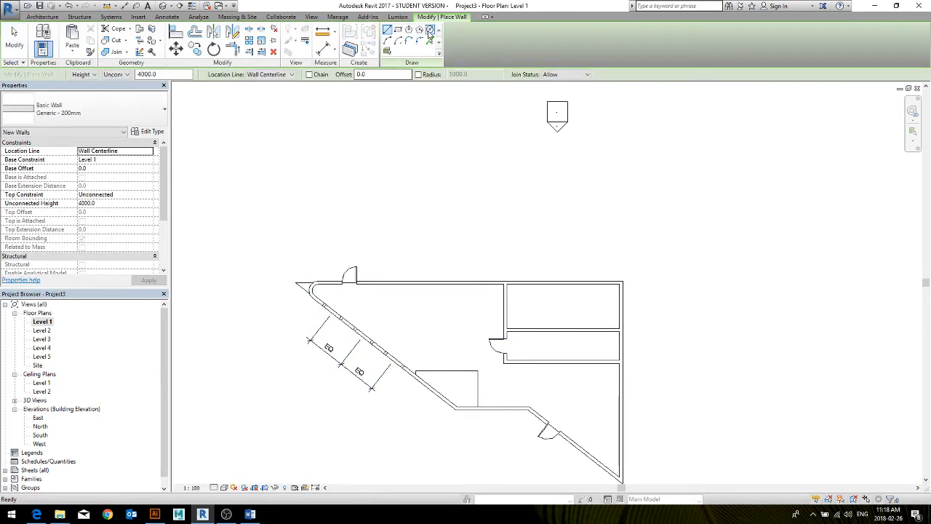
pyautogui.click(419, 42)
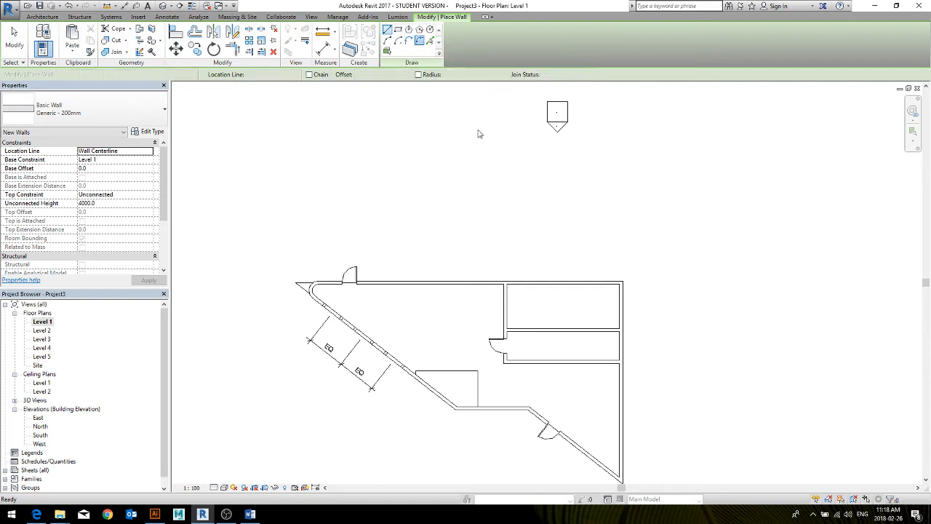
pyautogui.click(622, 418)
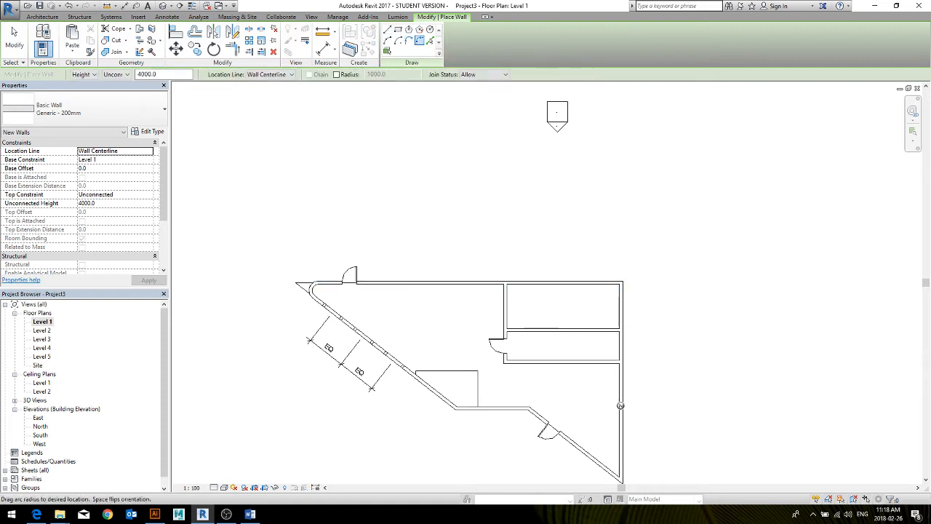
pyautogui.click(602, 315)
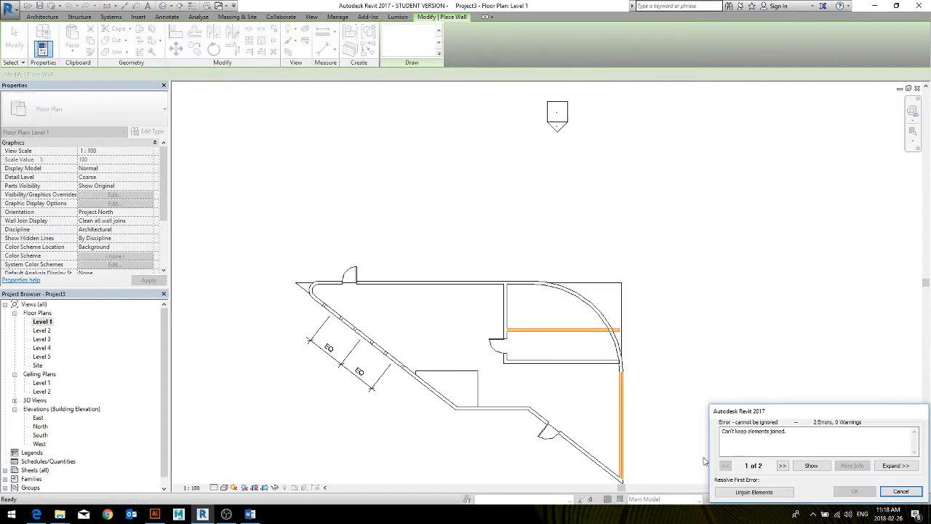
pyautogui.click(754, 491)
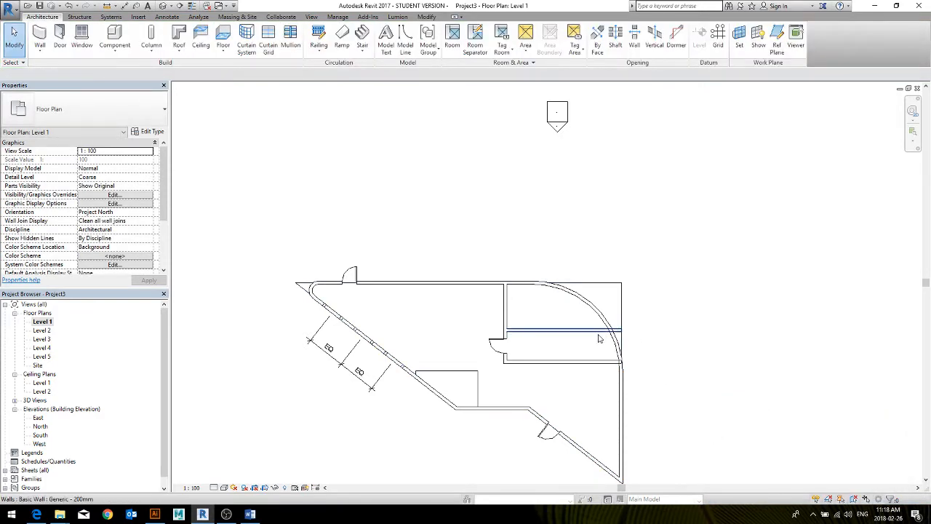
# In the 3D view, attach the top of the curved wall at the acute corner to the roof.
pyautogui.hotkey('ctrl', 'Tab')
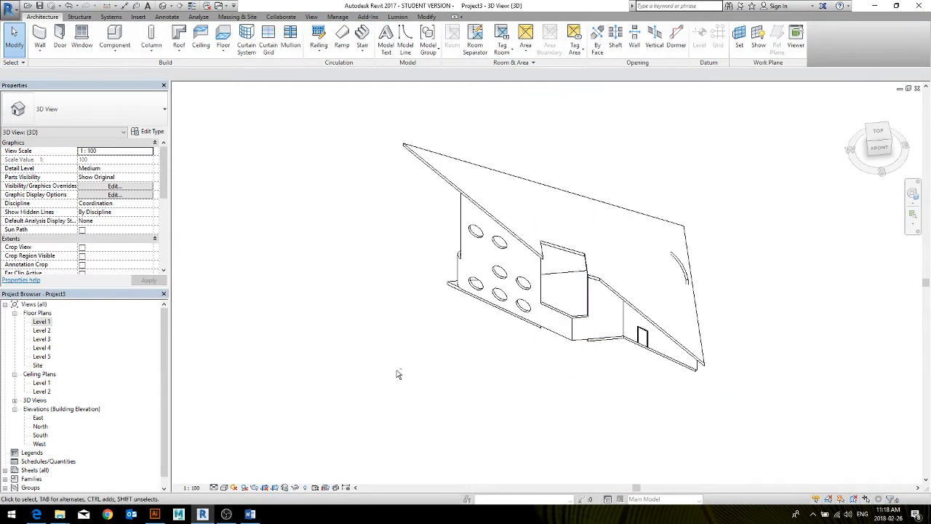
pyautogui.keyDown('shift'); pyautogui.moveTo(397, 375); pyautogui.dragTo(509, 320, button='middle'); pyautogui.keyUp('shift')
pyautogui.click(438, 328)
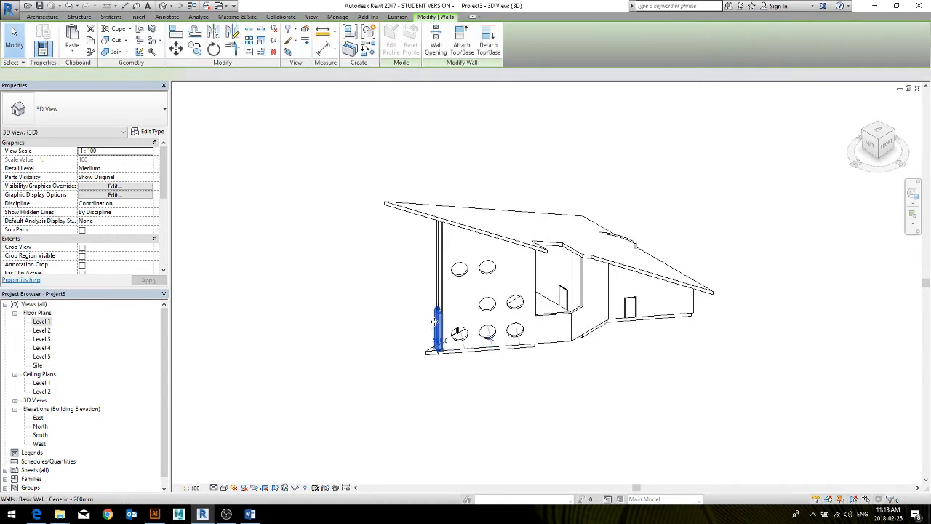
pyautogui.click(480, 41)
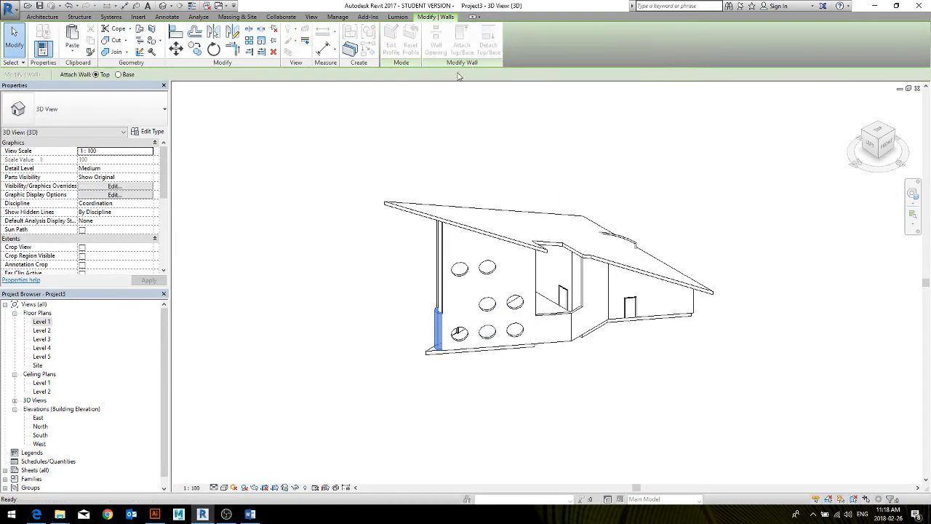
pyautogui.click(402, 209)
pyautogui.click(387, 260)
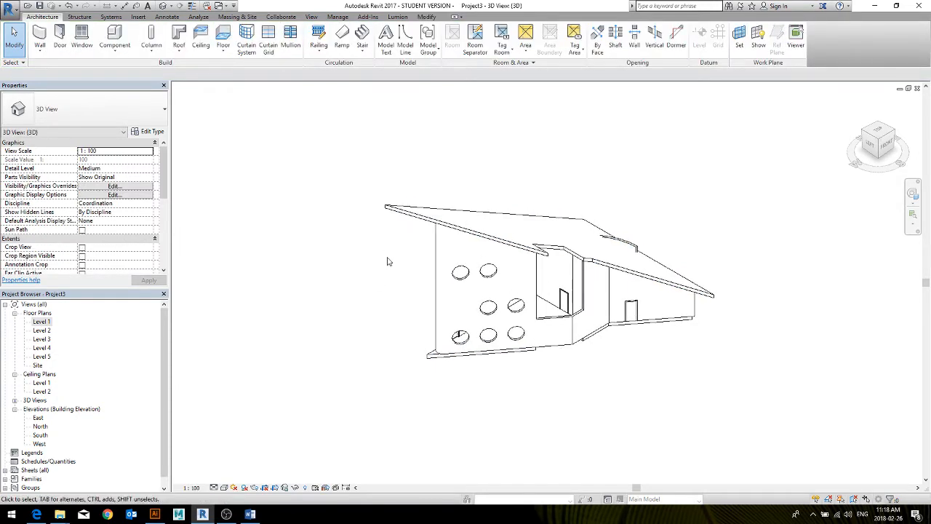
# Open the project location settings and enter calgary as the project address, keeping Internet Mapping Service as the location method.
pyautogui.hotkey('alt', 'Tab')
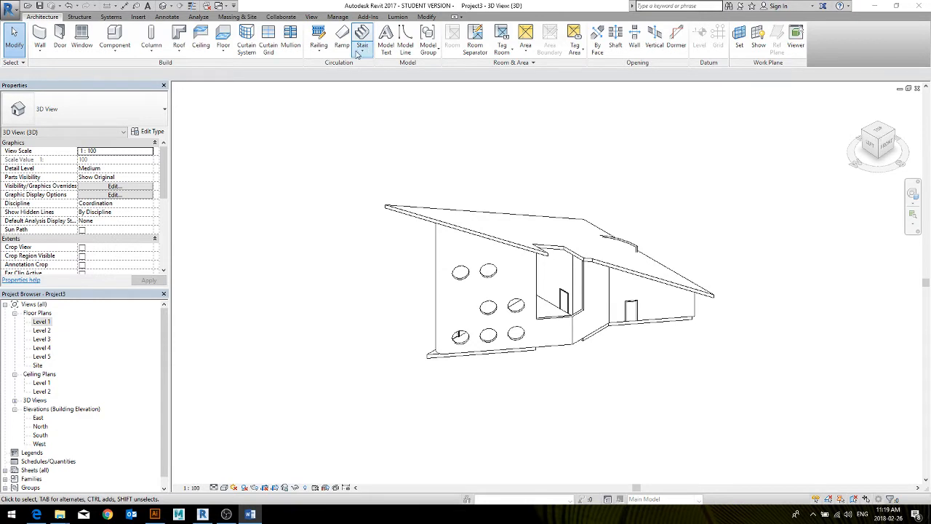
pyautogui.click(339, 18)
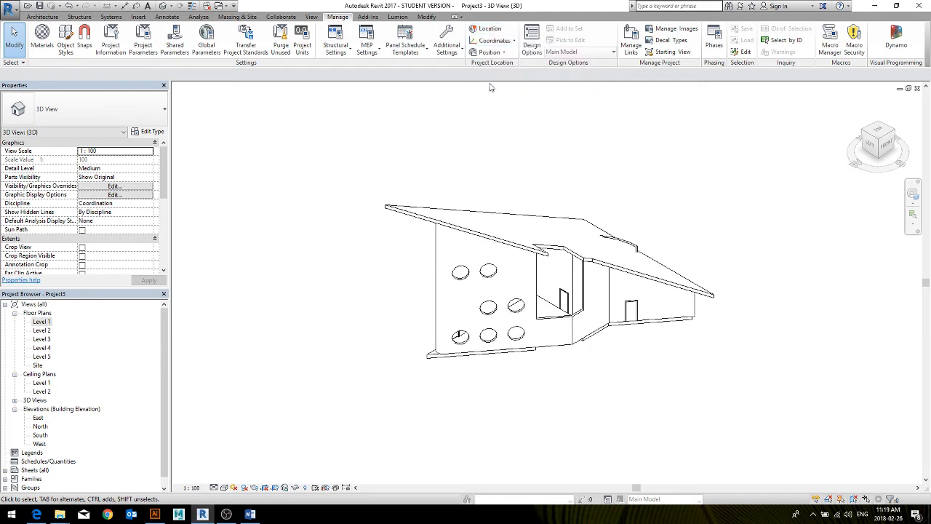
pyautogui.click(489, 31)
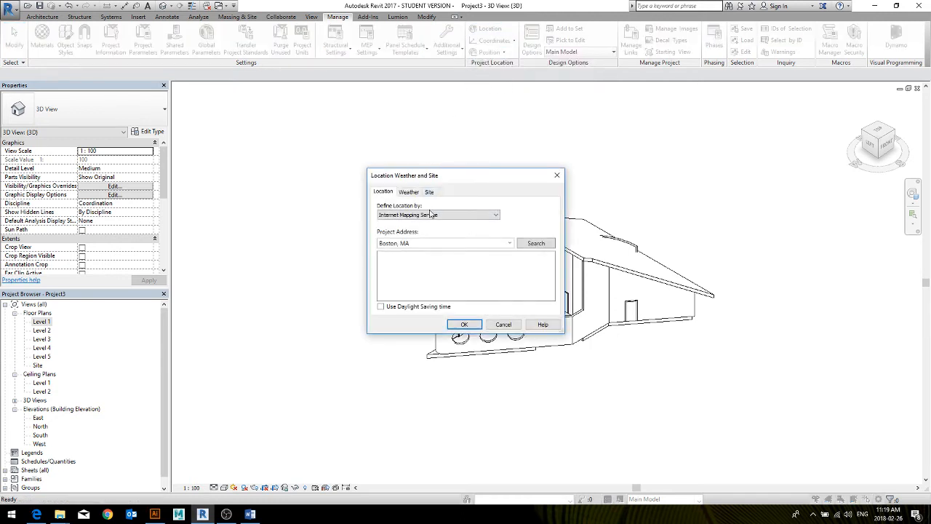
pyautogui.moveTo(446, 240); pyautogui.dragTo(325, 245)
pyautogui.write('calgary')
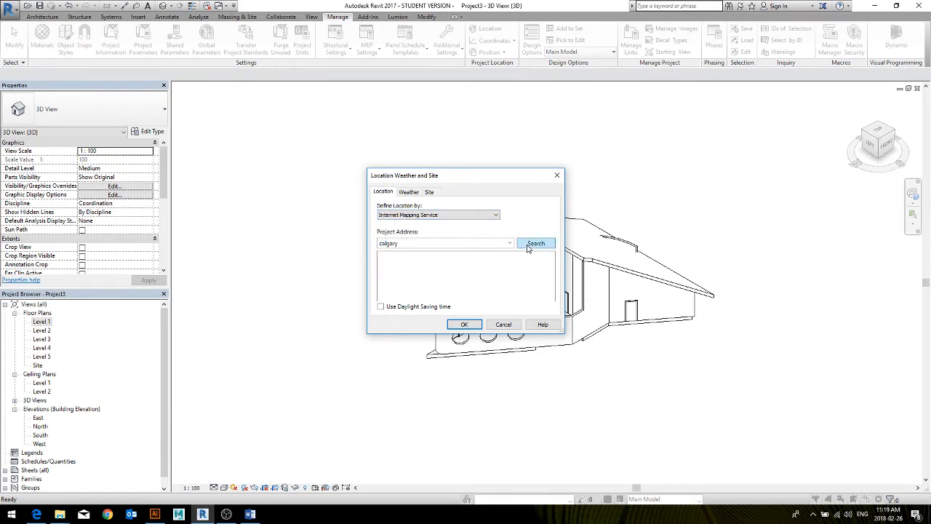
pyautogui.click(462, 215)
pyautogui.click(462, 229)
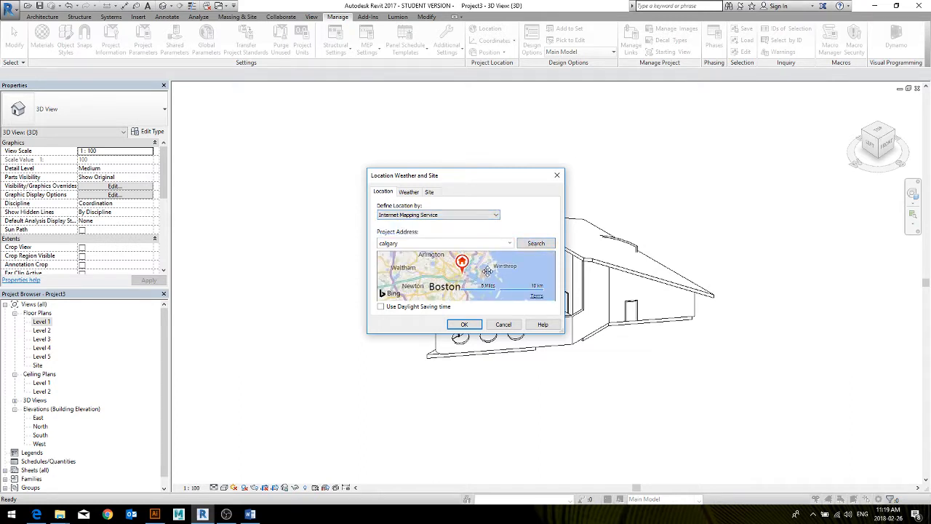
# Navigate the project location map from Boston to Calgary.
pyautogui.scroll(2, 487, 272)
pyautogui.scroll(-5, 487, 271)
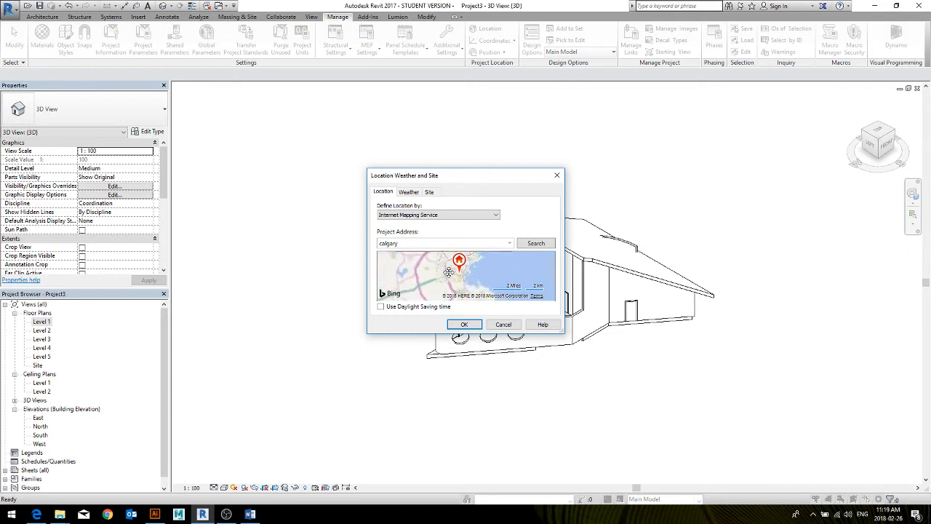
pyautogui.scroll(-5, 484, 290)
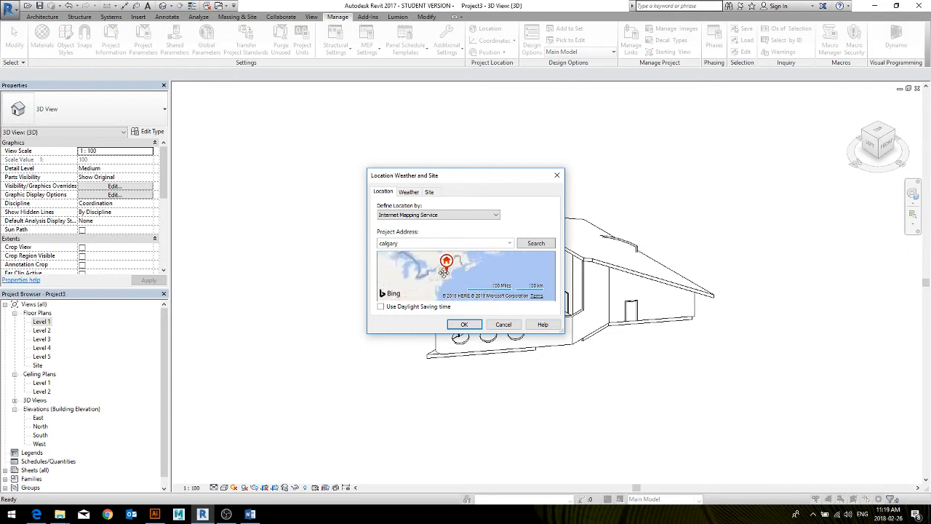
pyautogui.scroll(3, 446, 278)
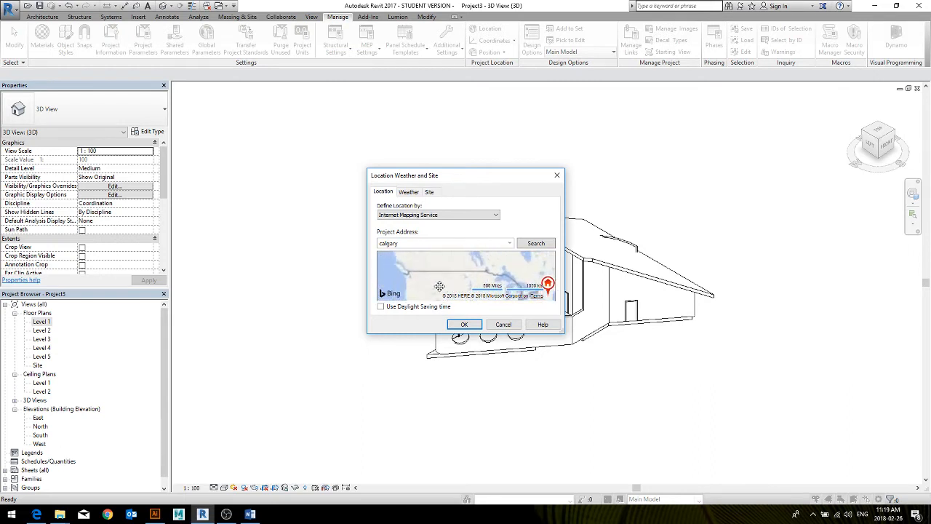
pyautogui.scroll(2, 450, 266)
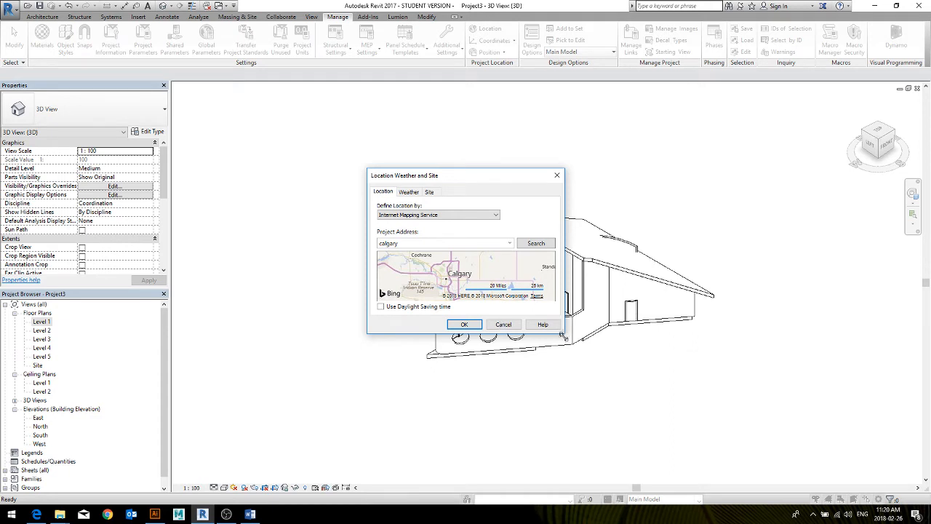
# Enlarge the location window and examine the map around the University of Calgary down to street level, then zoom back out to North America.
pyautogui.moveTo(564, 336); pyautogui.dragTo(661, 448)
pyautogui.scroll(3, 473, 331)
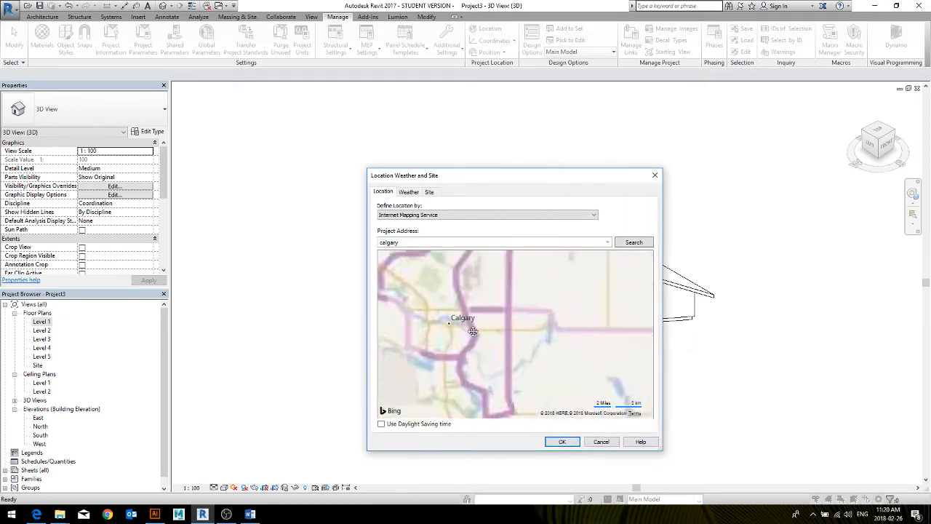
pyautogui.scroll(2, 452, 329)
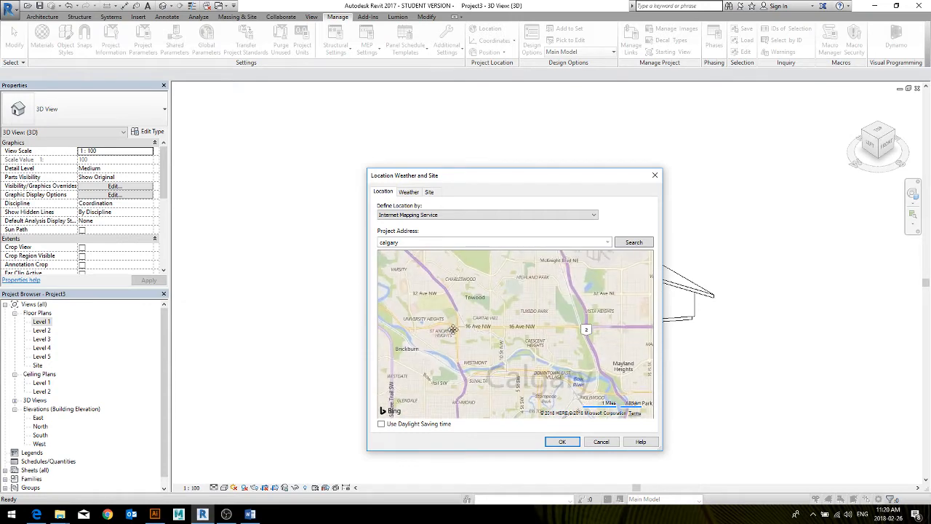
pyautogui.scroll(2, 452, 329)
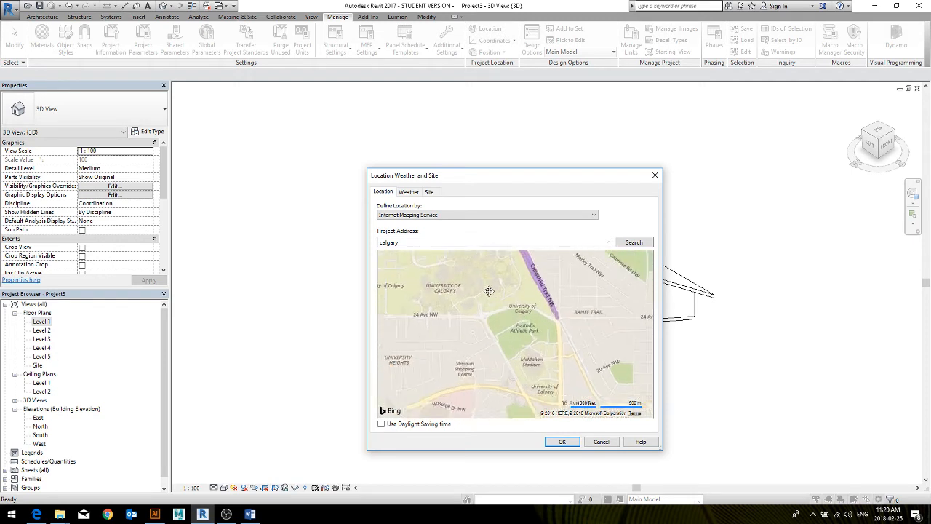
pyautogui.scroll(3, 488, 291)
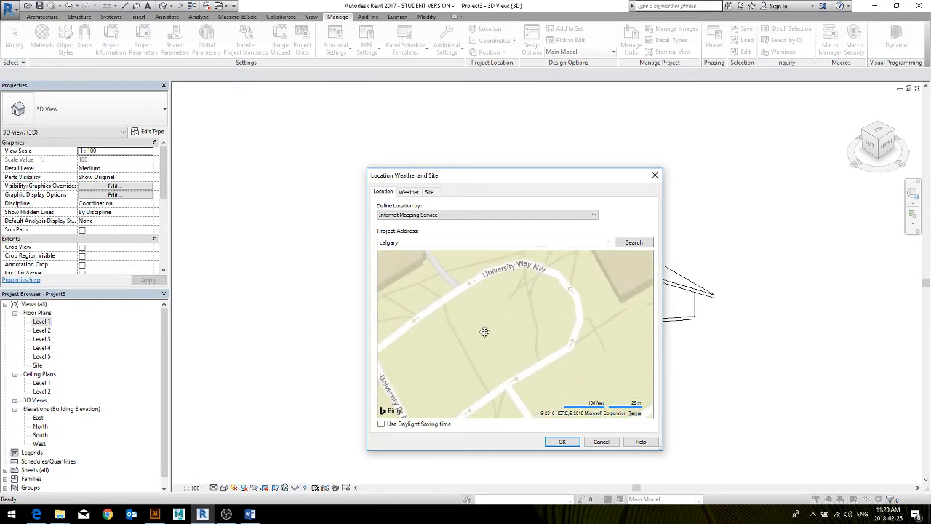
pyautogui.scroll(-6, 474, 343)
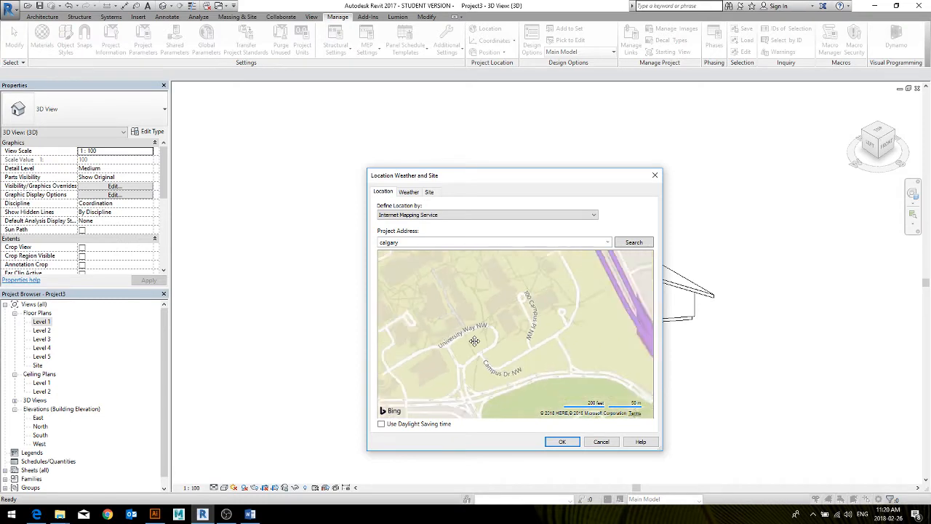
pyautogui.scroll(-7, 474, 343)
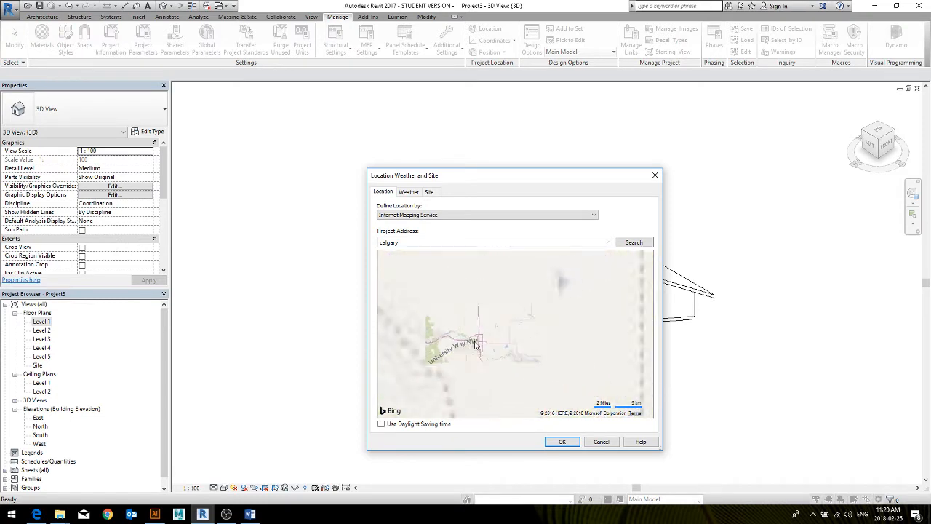
pyautogui.scroll(-2, 462, 317)
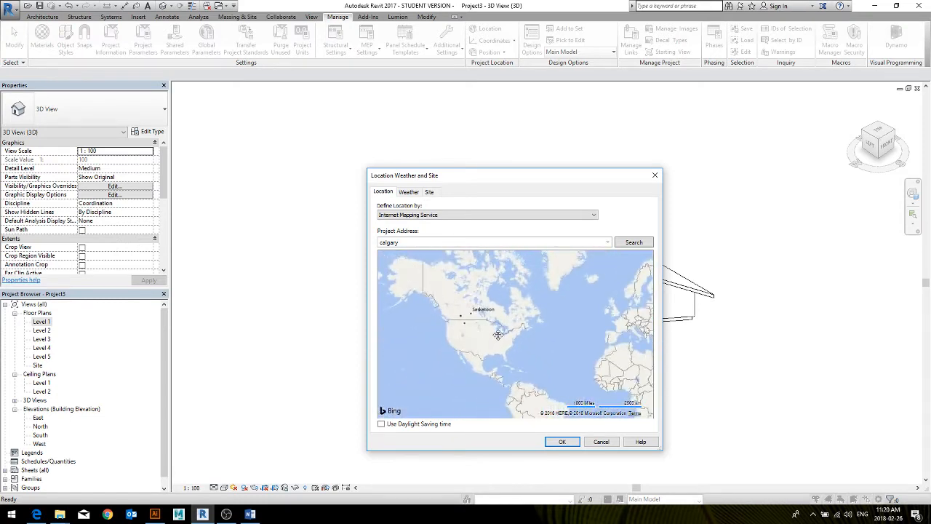
# Move the project location marker from Ontario to Calgary, placing it at about 51.0715, -114.0478.
pyautogui.scroll(2, 497, 333)
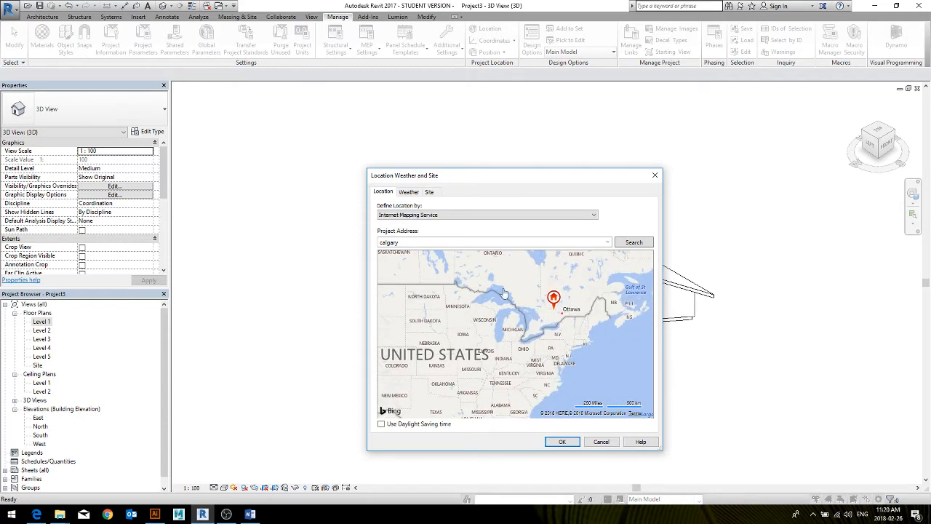
pyautogui.moveTo(414, 274); pyautogui.dragTo(423, 291)
pyautogui.moveTo(522, 355); pyautogui.dragTo(550, 361)
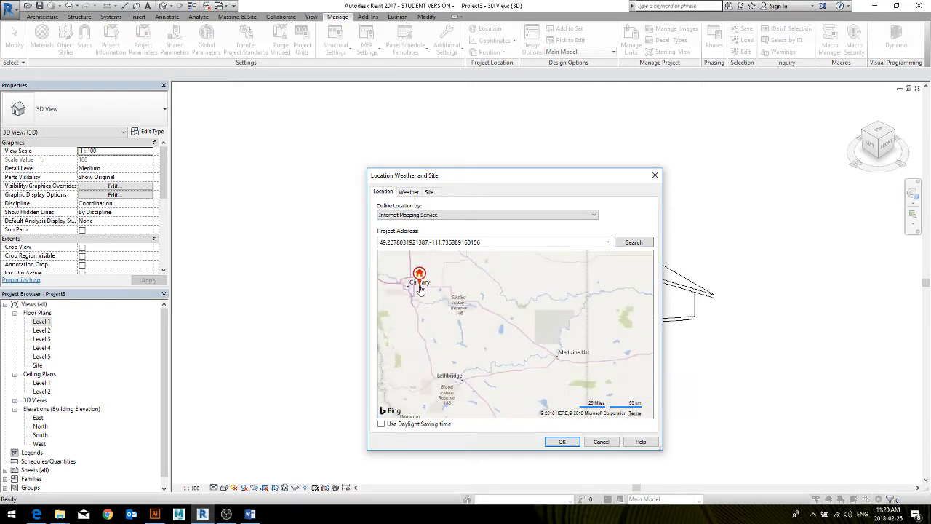
pyautogui.scroll(3, 513, 323)
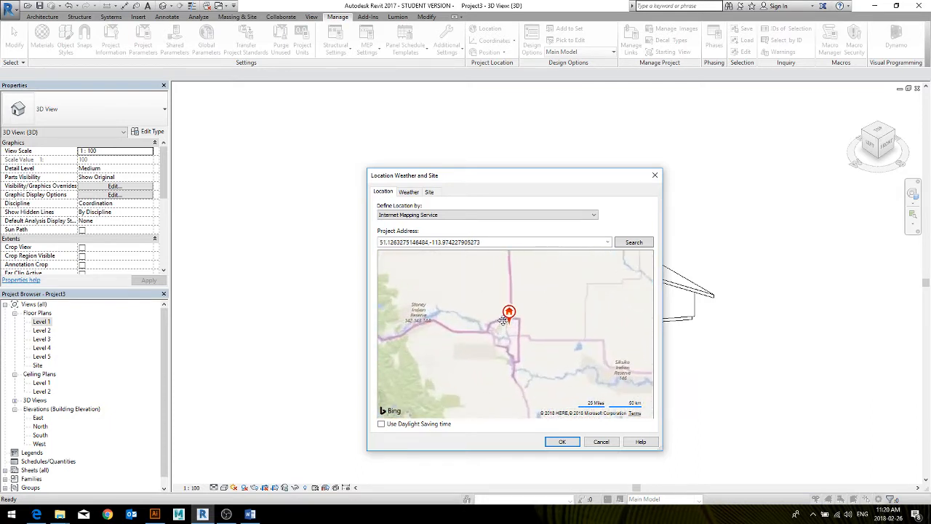
pyautogui.moveTo(506, 342); pyautogui.dragTo(508, 339)
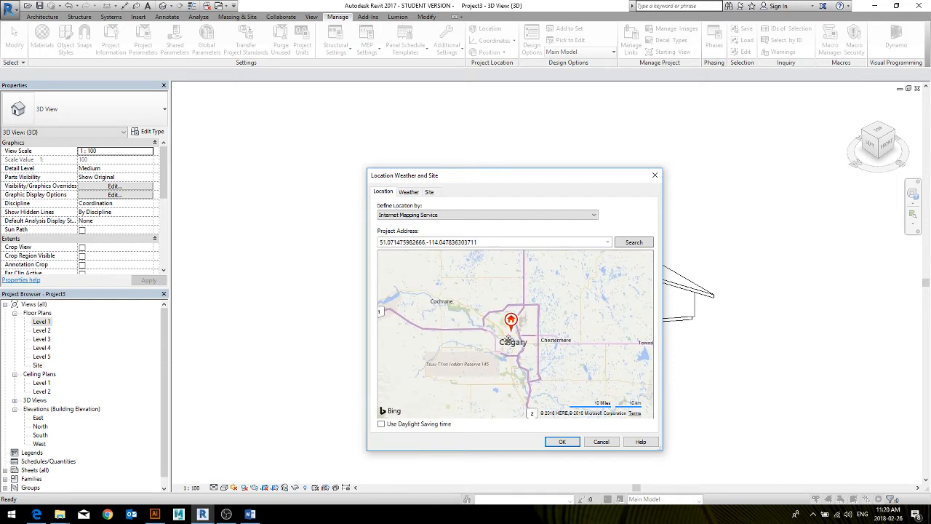
# Refine the marker's position to about 51.0684, -114.1256, near St Andrews Heights in northwest Calgary, and accept the location.
pyautogui.scroll(3, 505, 323)
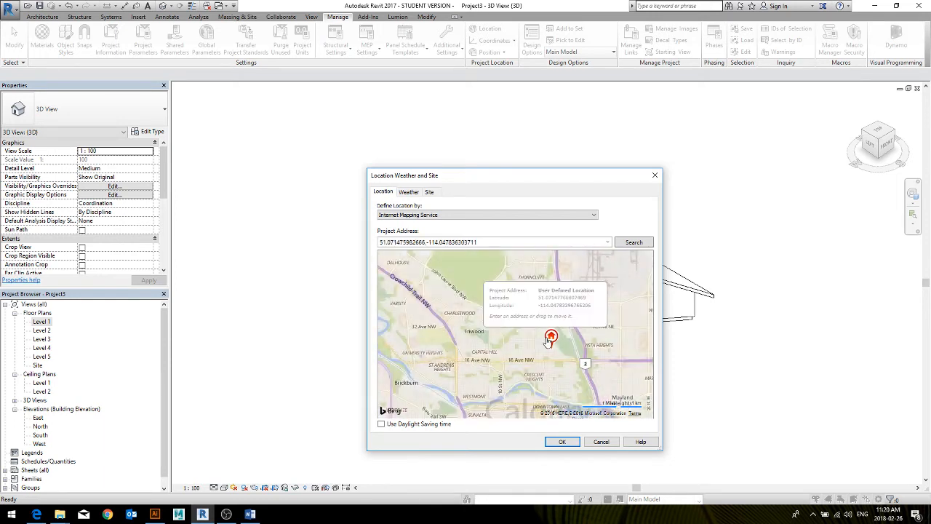
pyautogui.moveTo(486, 335); pyautogui.dragTo(443, 360)
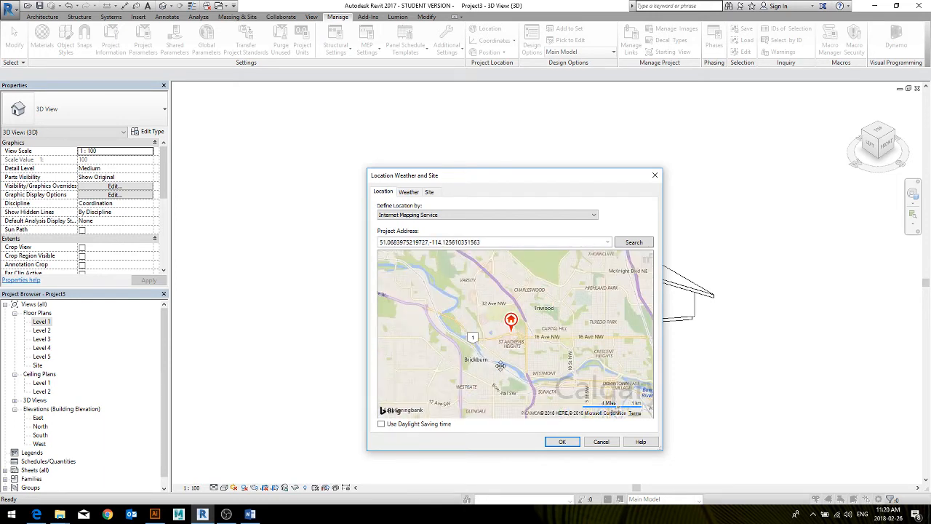
pyautogui.scroll(3, 514, 334)
pyautogui.moveTo(502, 350)
pyautogui.mouseDown()
pyautogui.moveTo(530, 356)
pyautogui.moveTo(551, 321)
pyautogui.moveTo(460, 329)
pyautogui.moveTo(506, 347)
pyautogui.moveTo(476, 308)
pyautogui.moveTo(432, 312)
pyautogui.mouseUp()
pyautogui.scroll(-1, 460, 331)
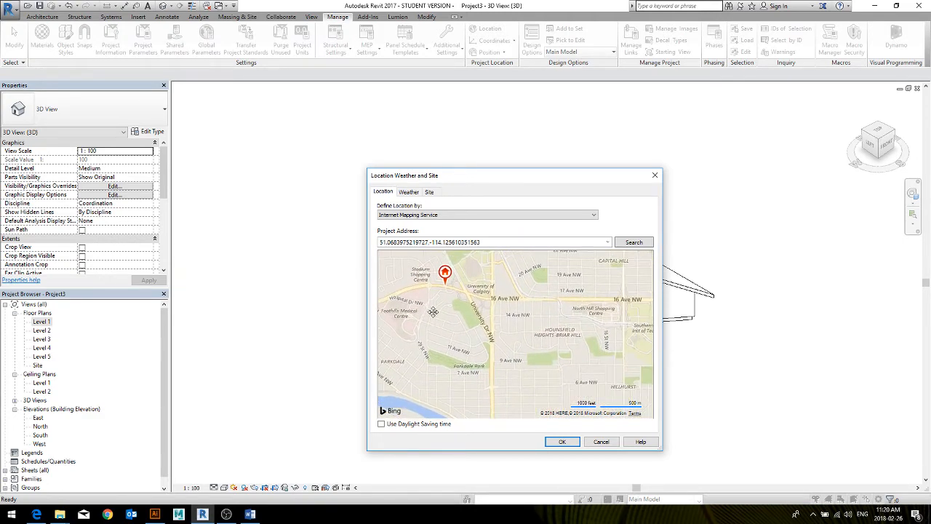
pyautogui.click(557, 441)
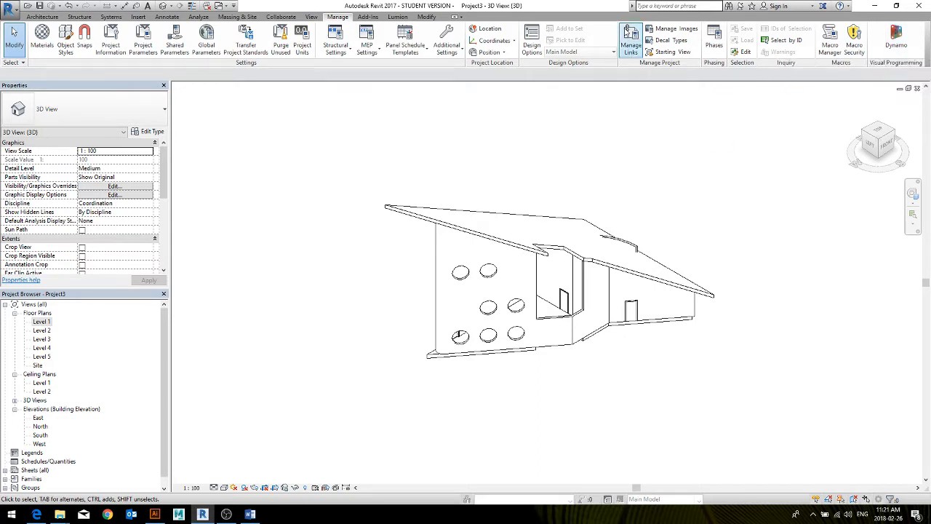
# Review the project's linked Revit and CAD files in Manage Links and close it without changes.
pyautogui.click(630, 40)
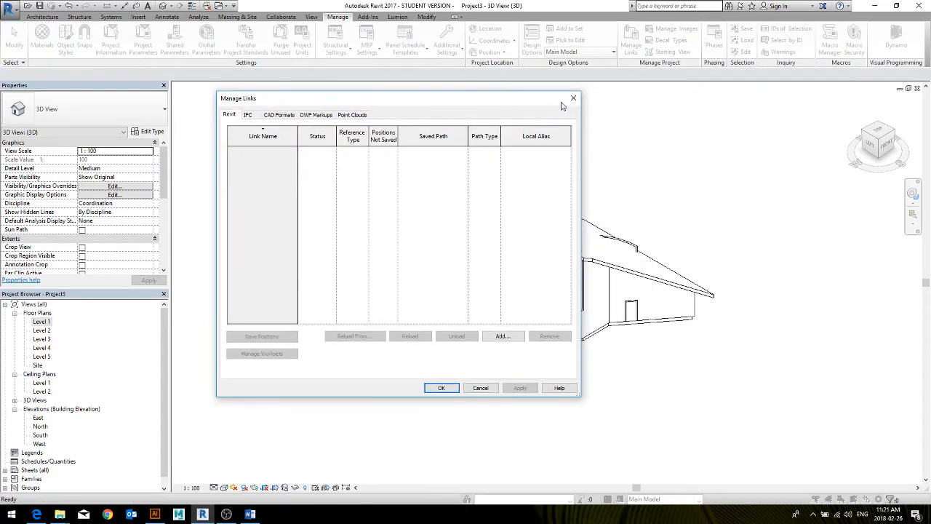
pyautogui.click(572, 103)
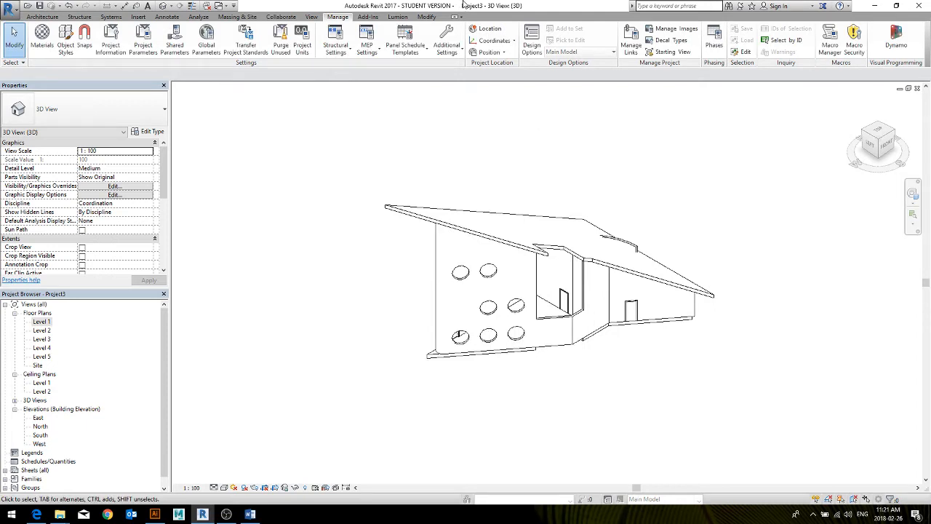
pyautogui.click(631, 40)
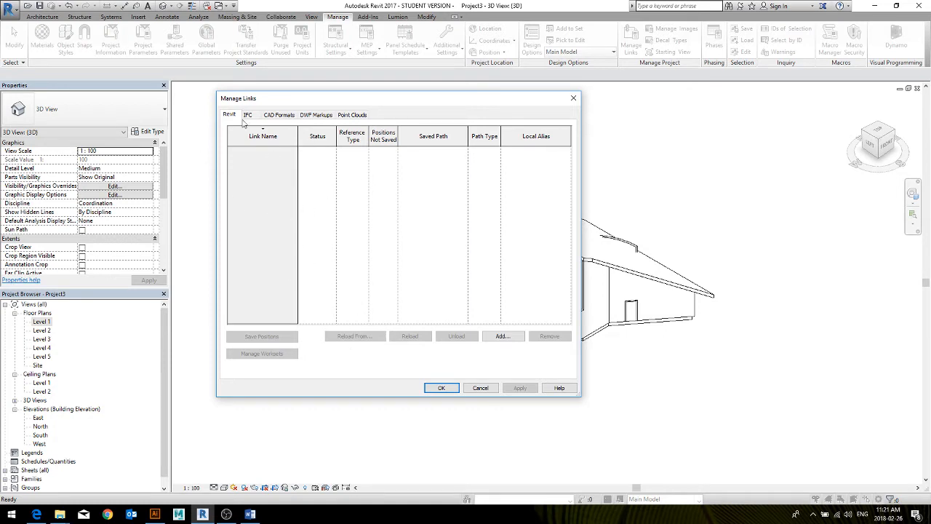
pyautogui.click(273, 116)
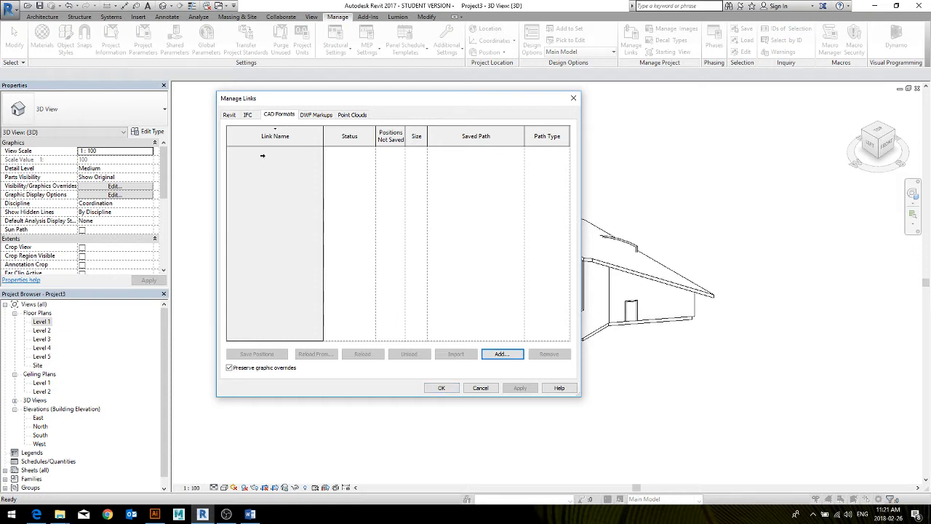
pyautogui.click(477, 390)
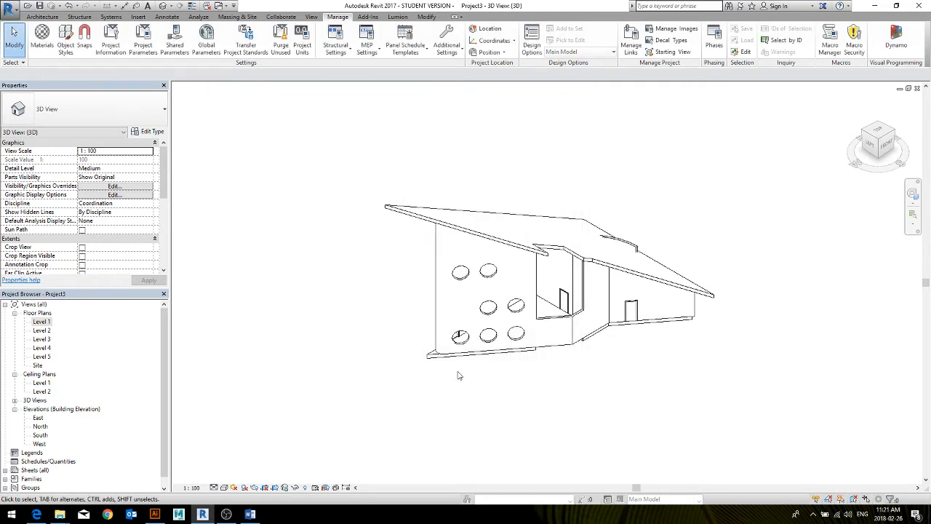
# Create a camera view from the Level 1 floor plan, with the eye southwest of the building and the target inside it beyond the angled wall.
pyautogui.keyDown('shift'); pyautogui.moveTo(345, 318); pyautogui.dragTo(376, 359, button='middle'); pyautogui.keyUp('shift')
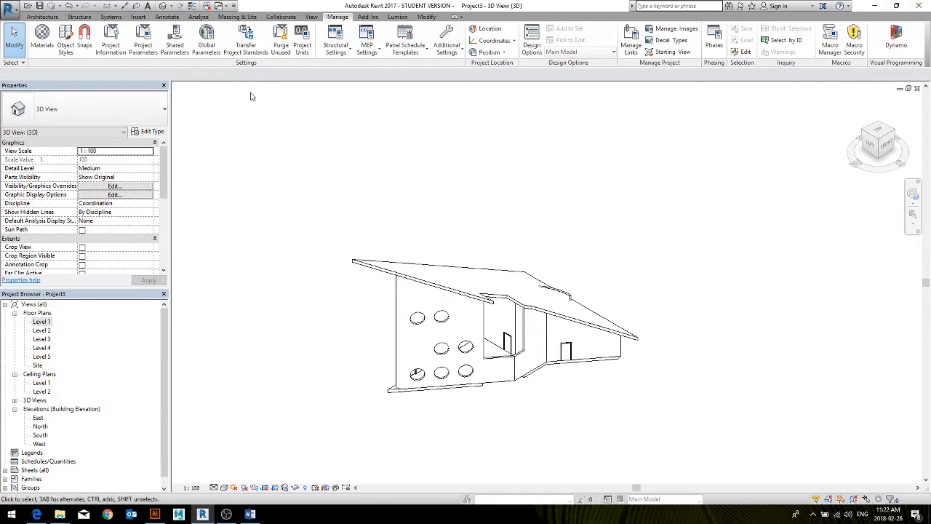
pyautogui.click(311, 17)
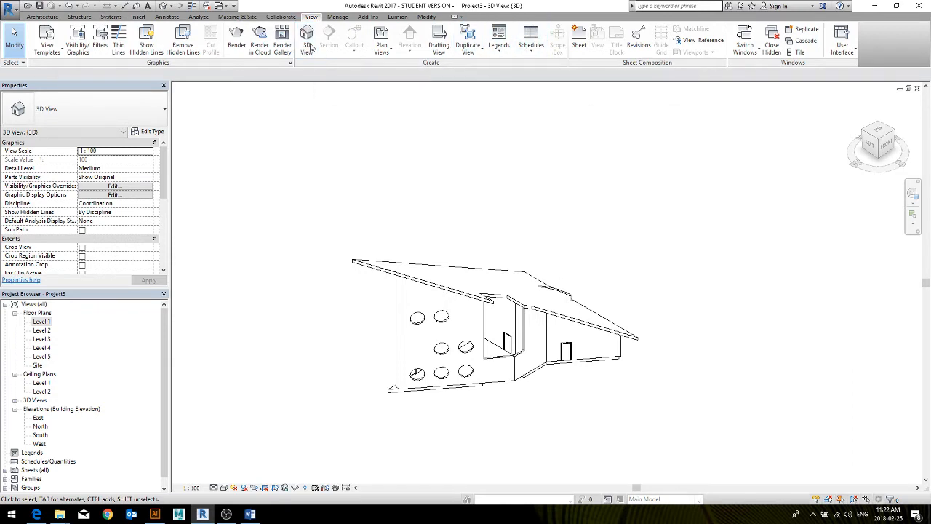
pyautogui.doubleClick(41, 322)
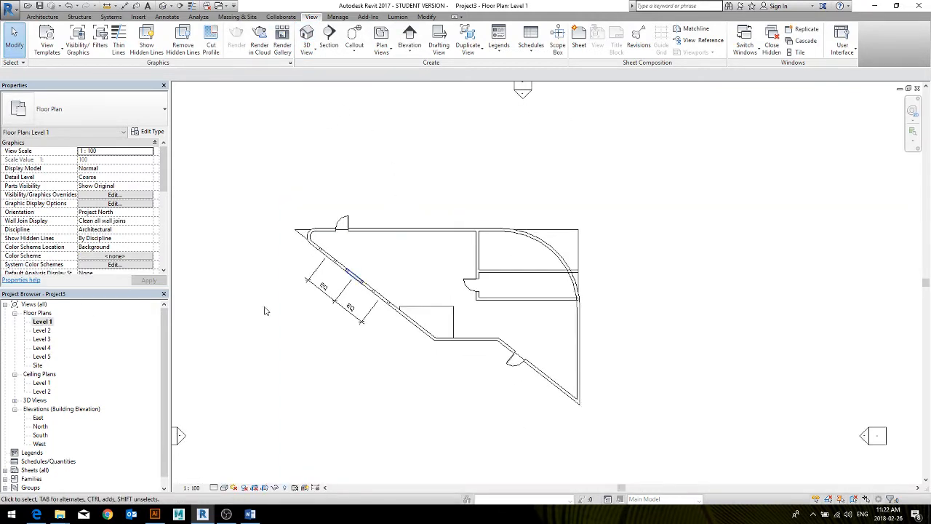
pyautogui.click(306, 37)
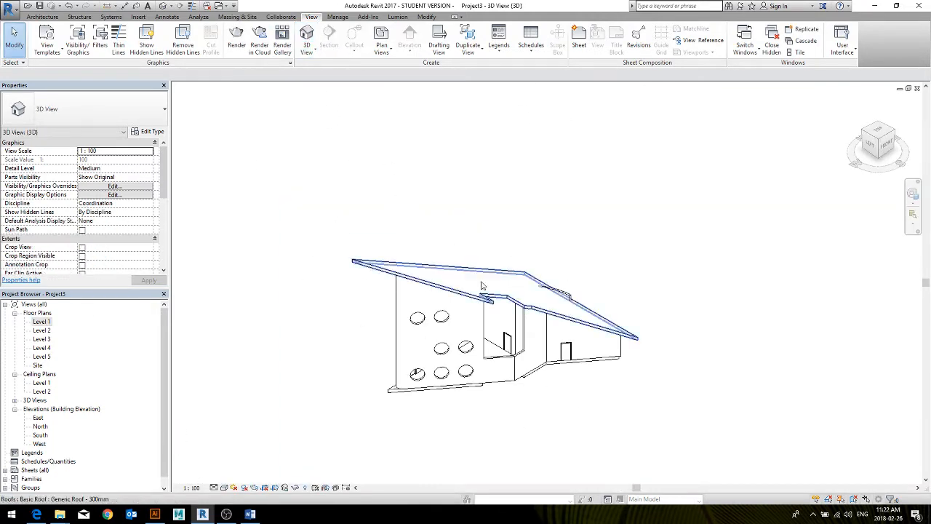
pyautogui.doubleClick(42, 321)
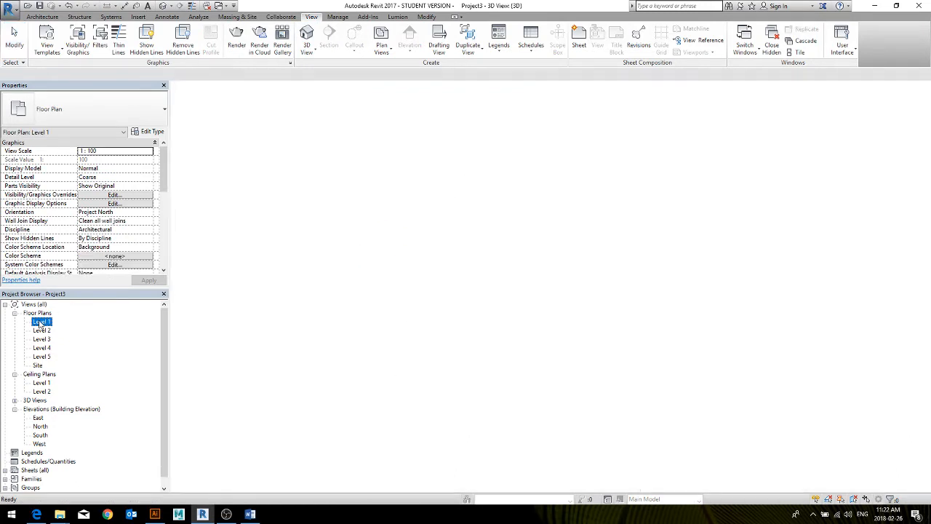
pyautogui.click(306, 51)
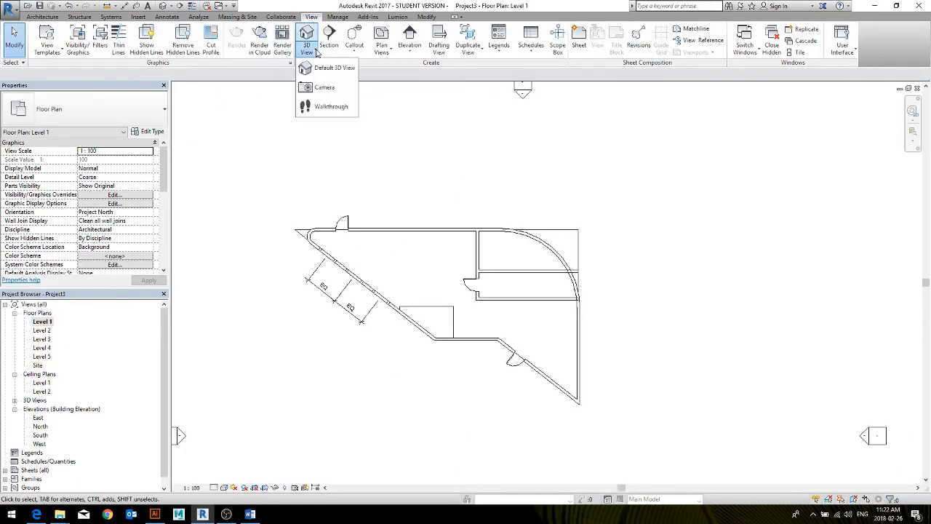
pyautogui.click(325, 90)
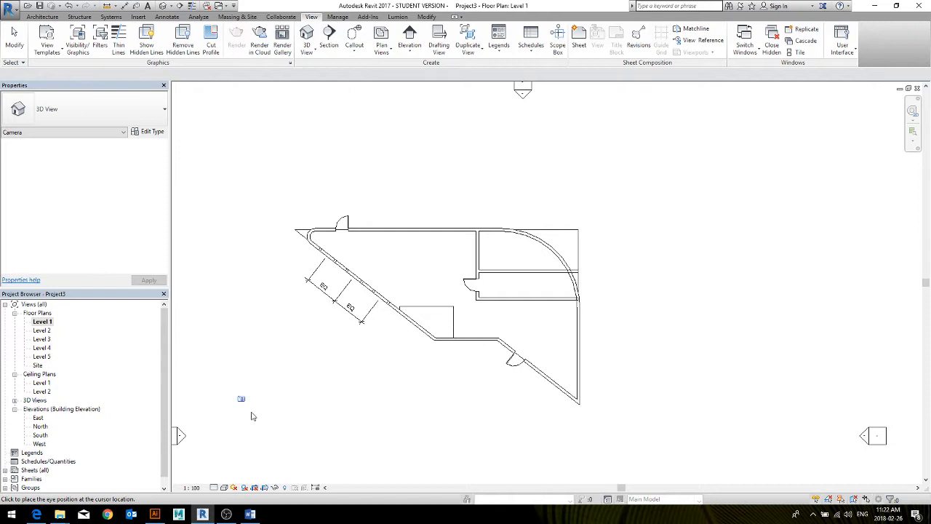
pyautogui.click(218, 459)
pyautogui.click(429, 277)
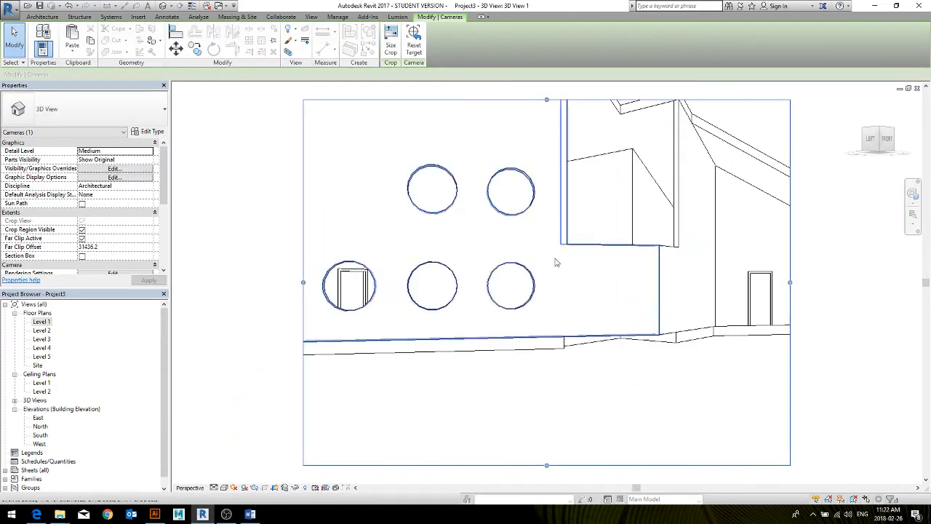
# Turn on shadows in the camera view and zoom out with the steering wheel to include more of the building.
pyautogui.click(244, 489)
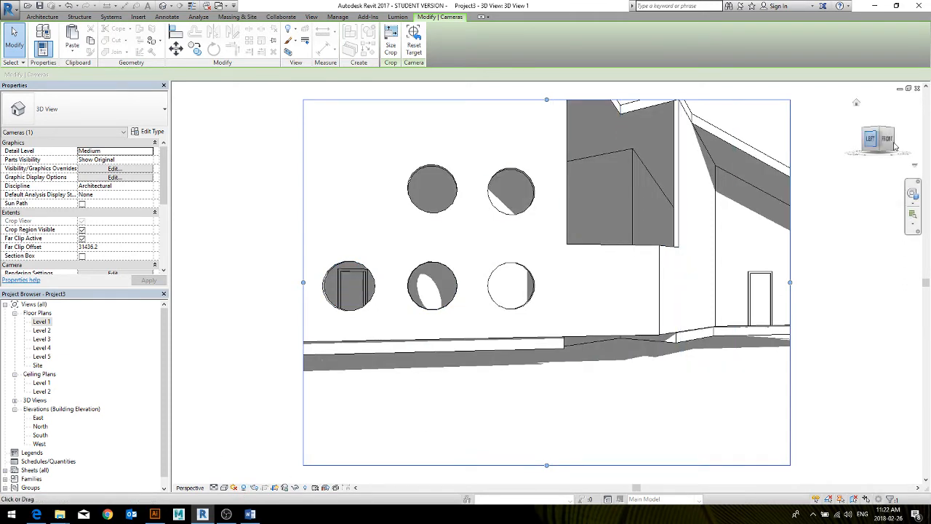
pyautogui.click(912, 197)
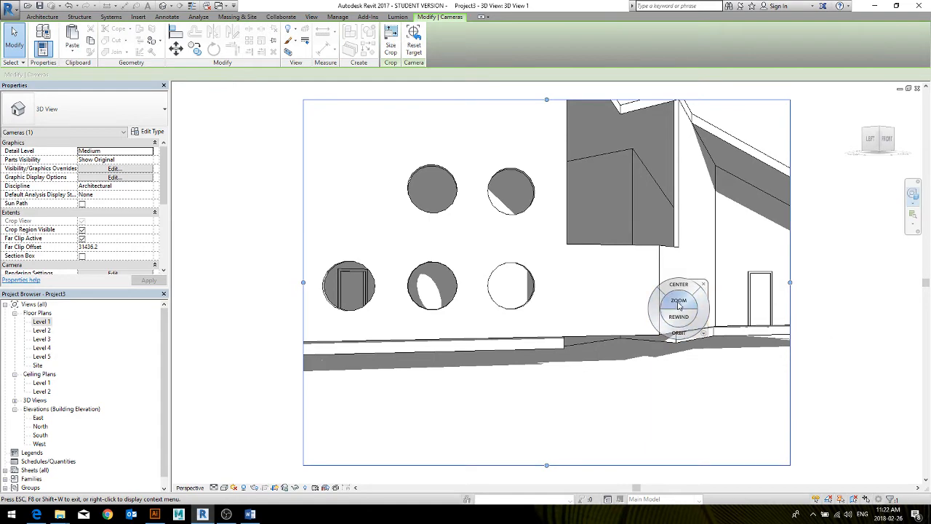
pyautogui.moveTo(675, 297); pyautogui.dragTo(671, 314)
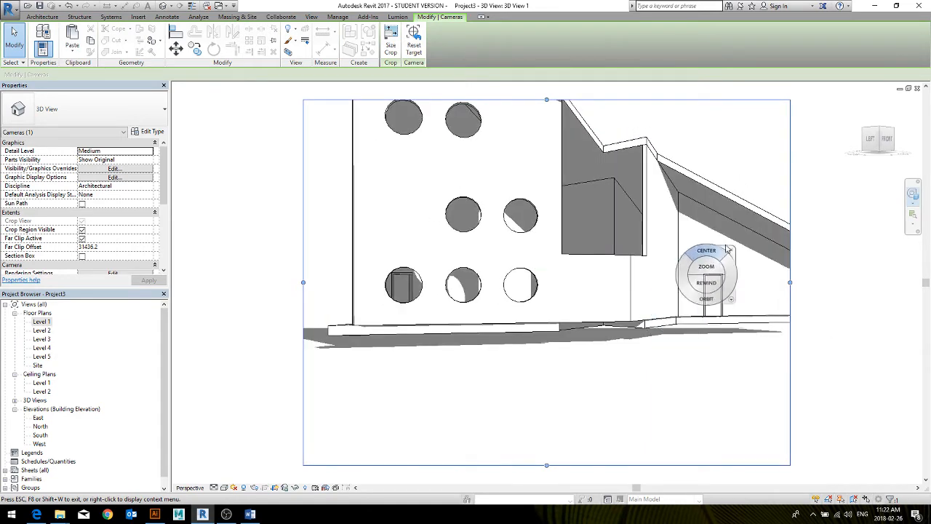
pyautogui.moveTo(606, 224); pyautogui.dragTo(757, 237)
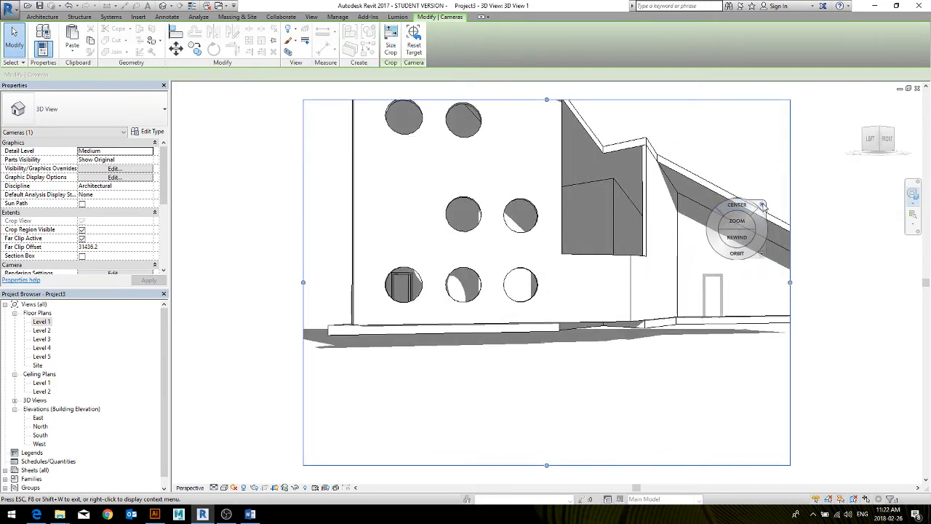
pyautogui.click(763, 204)
# Examine the steering wheel's options in the camera view and close the wheel.
pyautogui.click(913, 193)
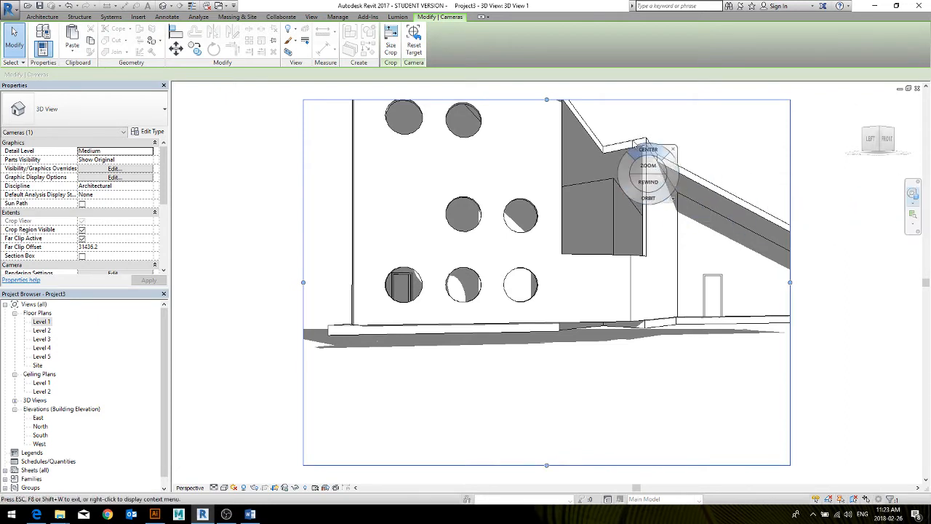
pyautogui.click(706, 149)
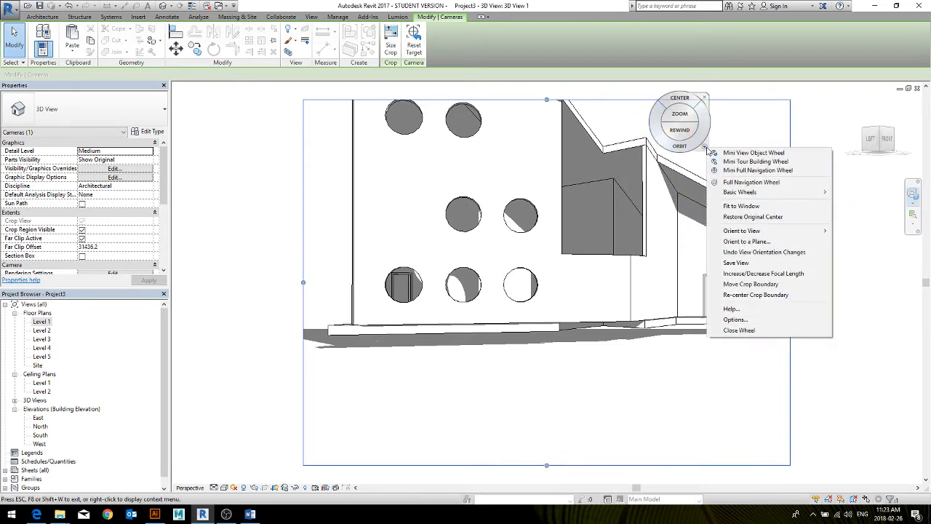
pyautogui.click(707, 150)
pyautogui.scroll(-1, 600, 228)
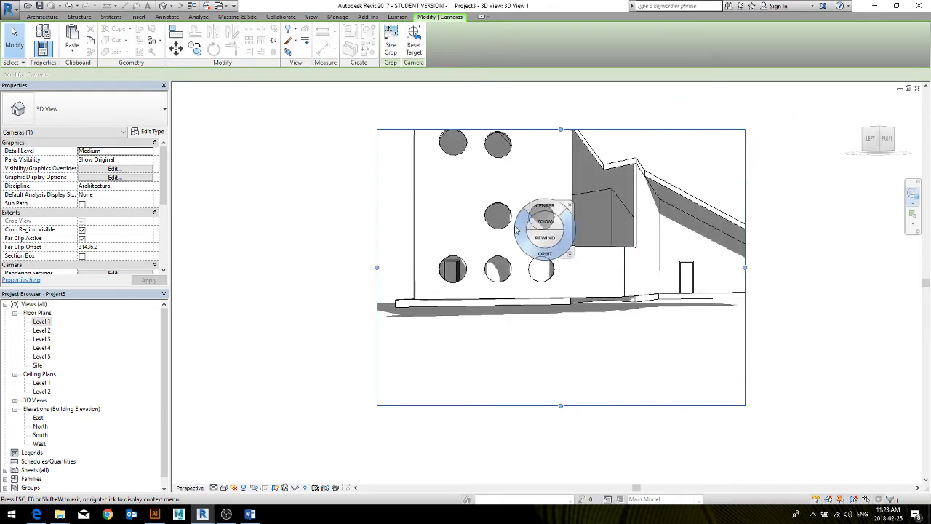
pyautogui.moveTo(521, 238); pyautogui.dragTo(492, 233, button='middle')
pyautogui.moveTo(524, 197); pyautogui.dragTo(533, 280, button='middle')
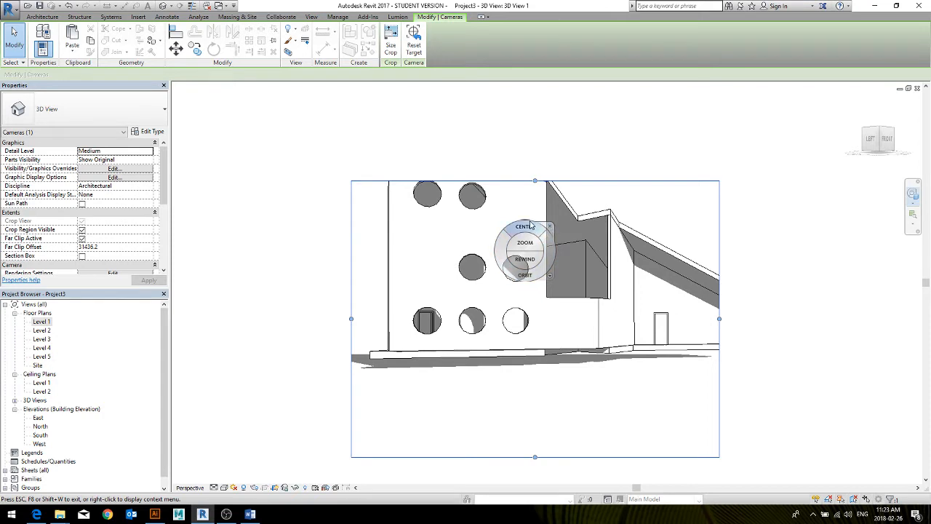
pyautogui.rightClick(551, 274)
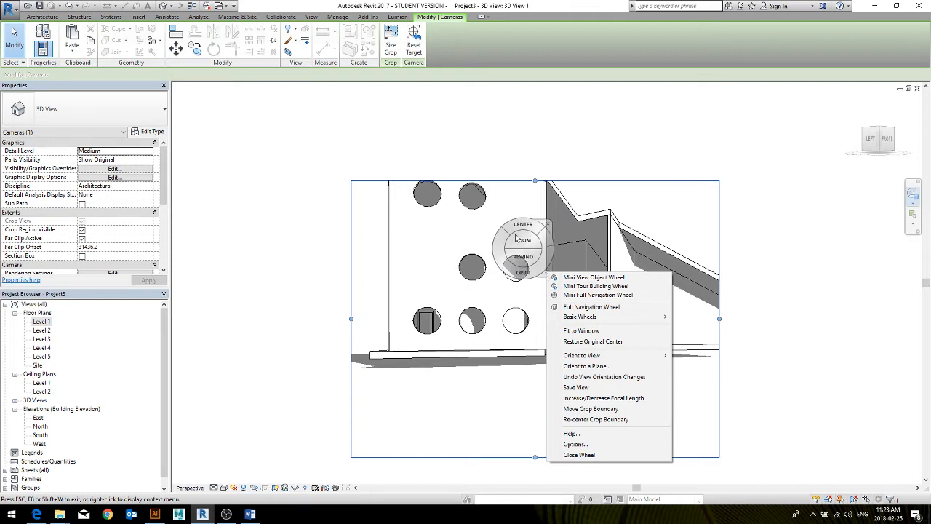
pyautogui.press('Escape')
pyautogui.press('Escape')
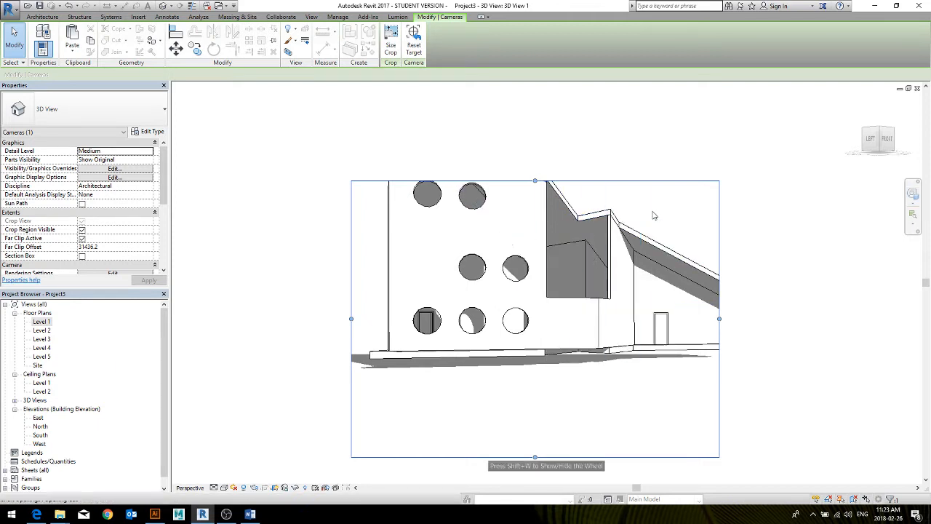
pyautogui.moveTo(435, 273); pyautogui.dragTo(375, 295, button='middle')
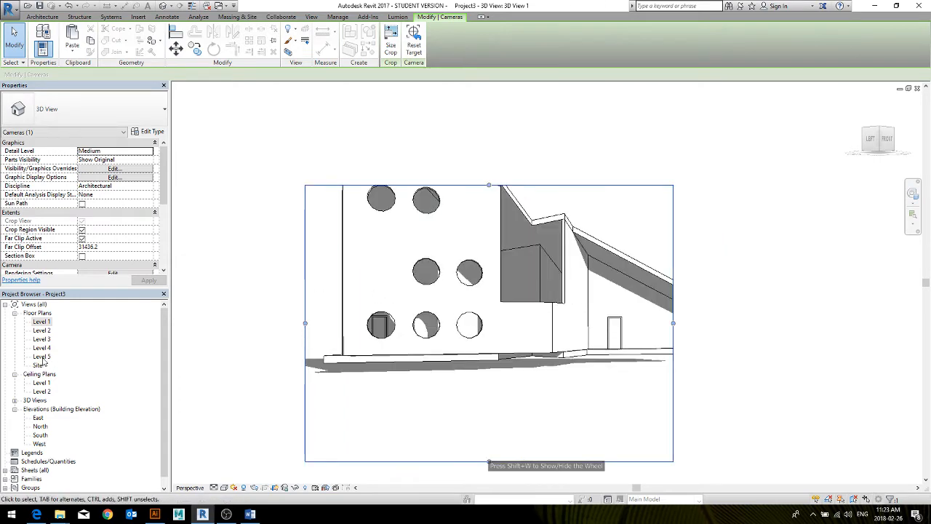
# Open the Level 1 floor plan, show 3D View 1's camera there, and deselect it.
pyautogui.doubleClick(41, 320)
pyautogui.moveTo(415, 363); pyautogui.dragTo(393, 321, button='middle')
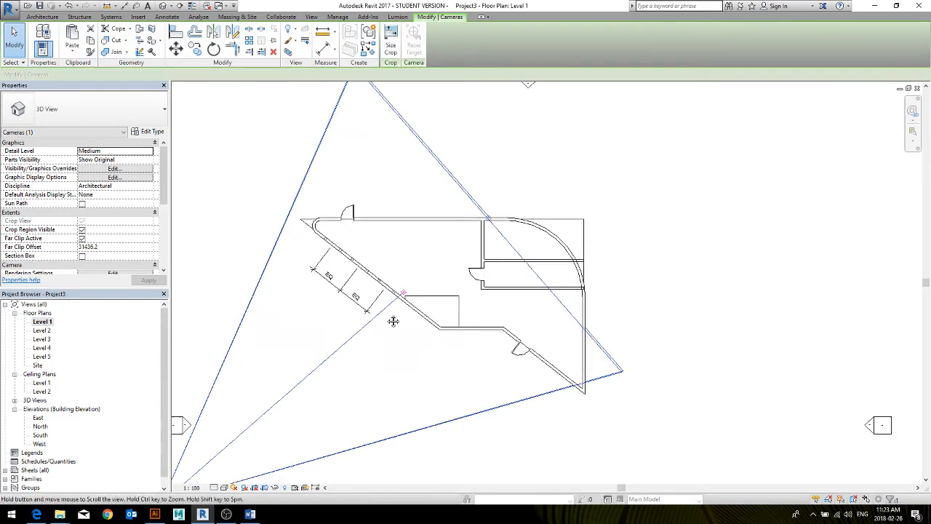
pyautogui.scroll(-2, 392, 321)
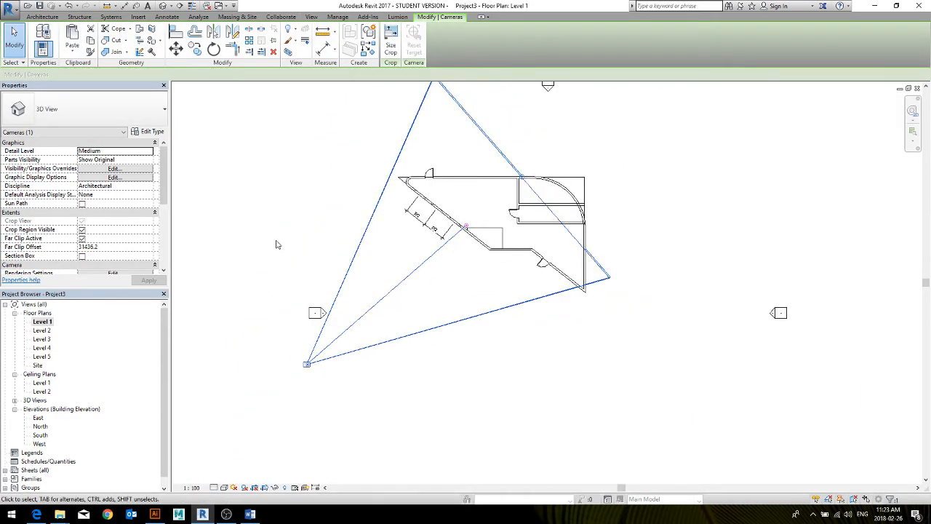
pyautogui.click(15, 400)
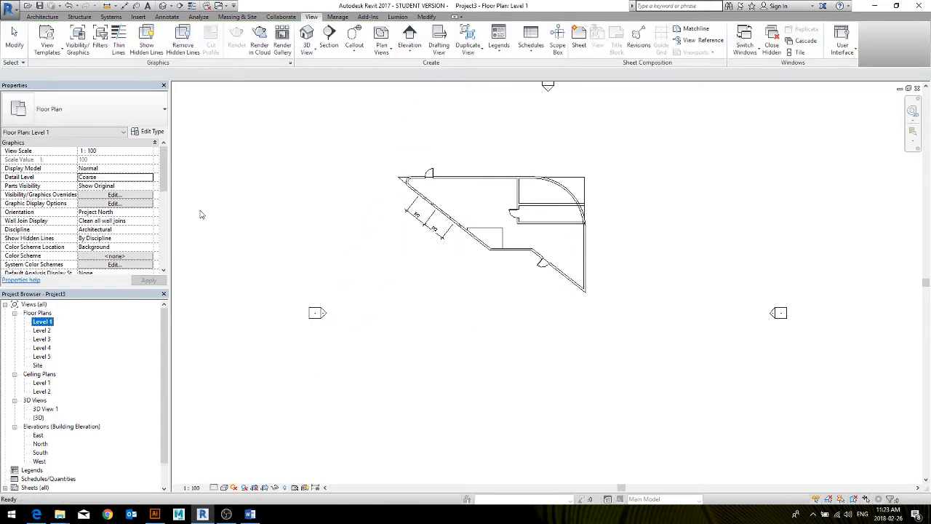
pyautogui.click(45, 410)
pyautogui.rightClick(46, 410)
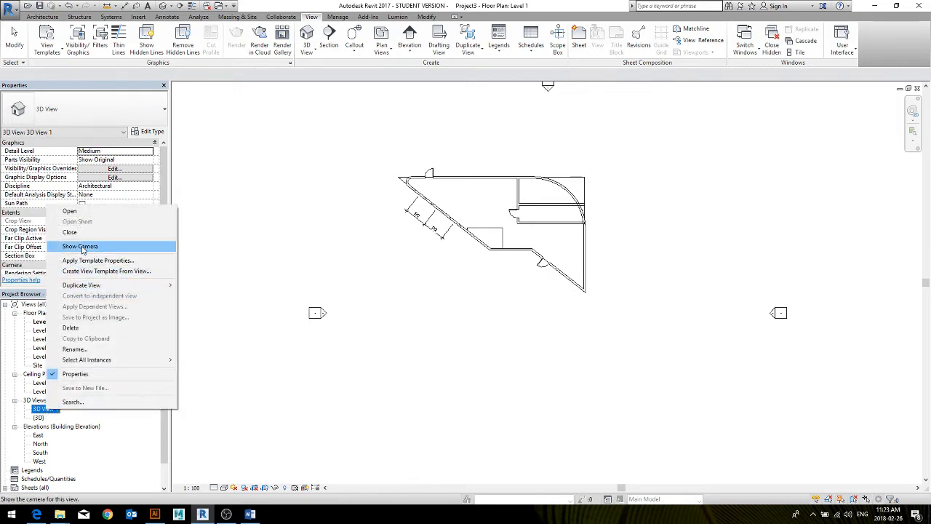
pyautogui.click(80, 246)
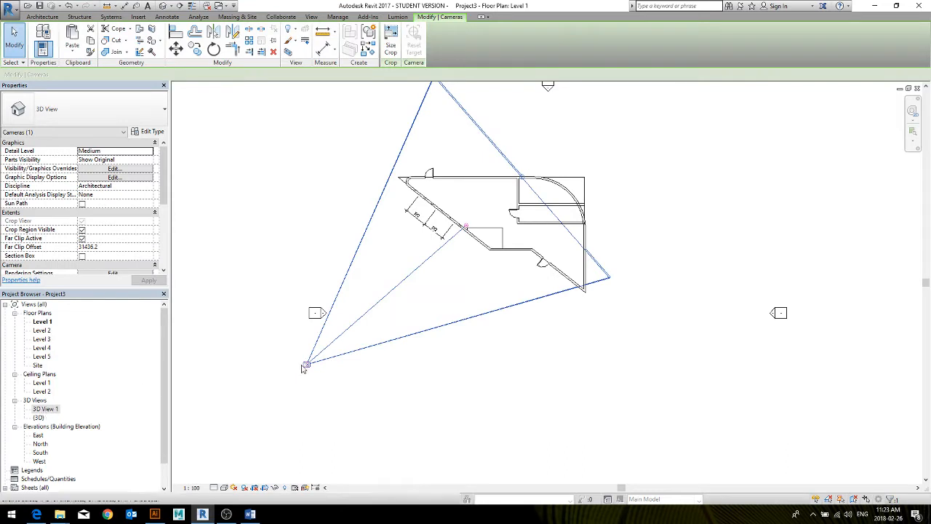
pyautogui.click(436, 395)
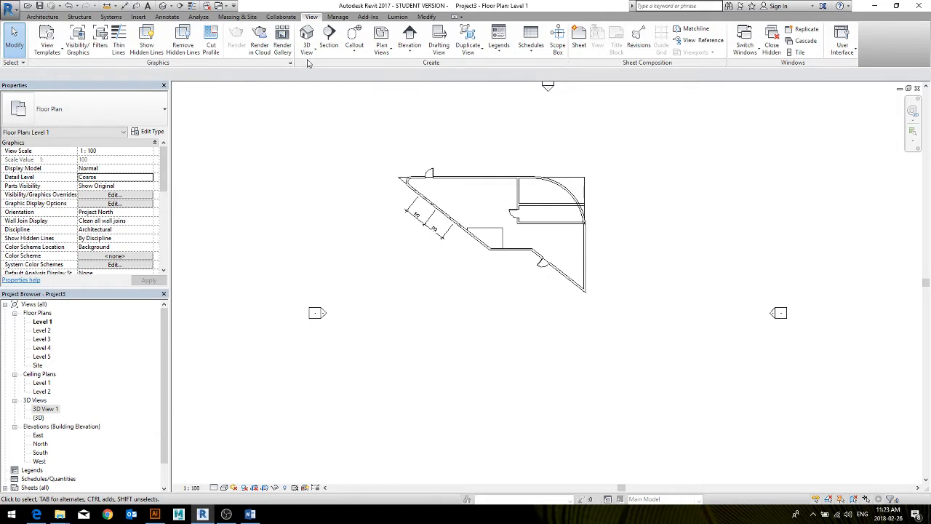
# Draw a vertical building section through the Level 1 plan from north to south, passing the west end of the short horizontal wall and looking east.
pyautogui.moveTo(334, 167); pyautogui.dragTo(317, 223, button='middle')
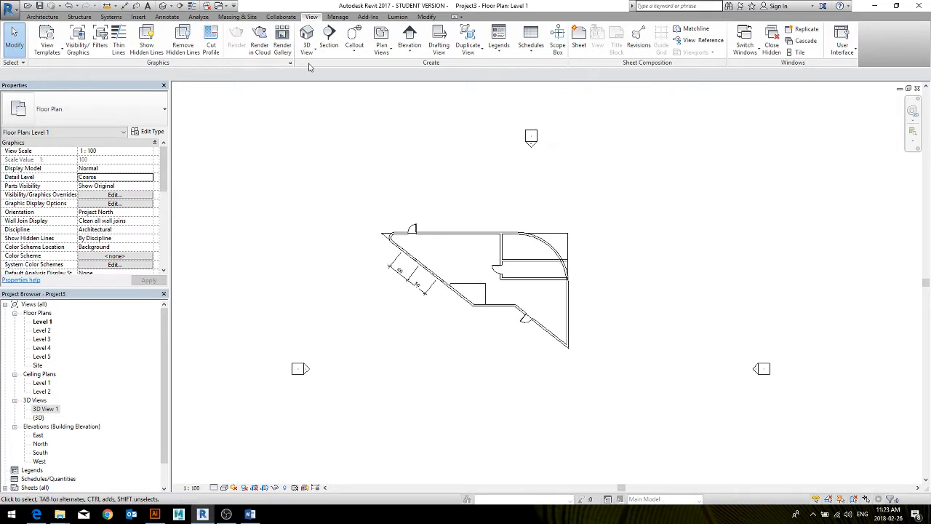
pyautogui.click(329, 36)
pyautogui.click(473, 200)
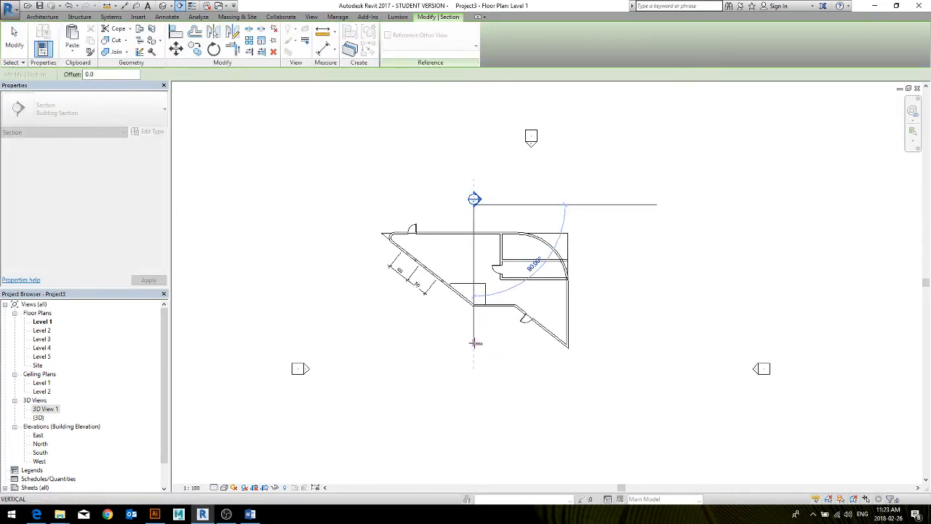
pyautogui.click(474, 343)
pyautogui.press('Escape')
pyautogui.press('Escape')
pyautogui.scroll(3, 476, 200)
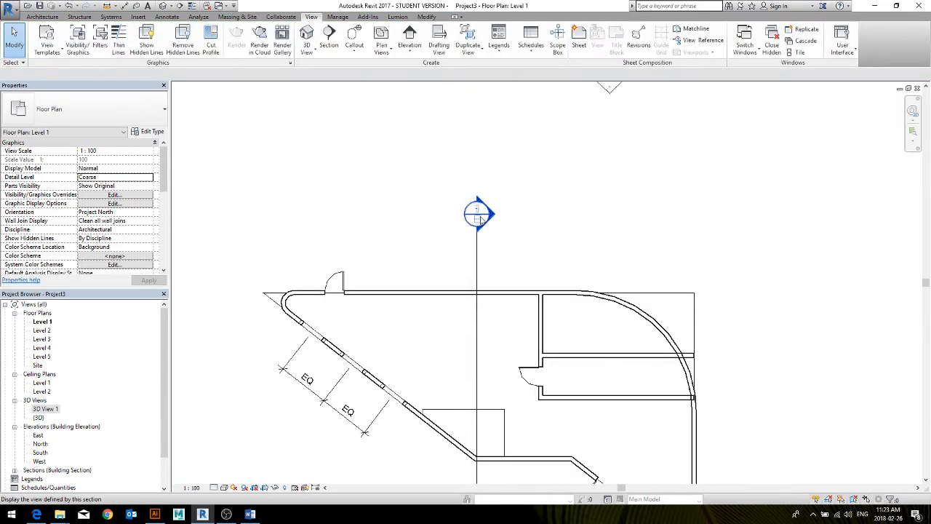
pyautogui.scroll(3, 481, 218)
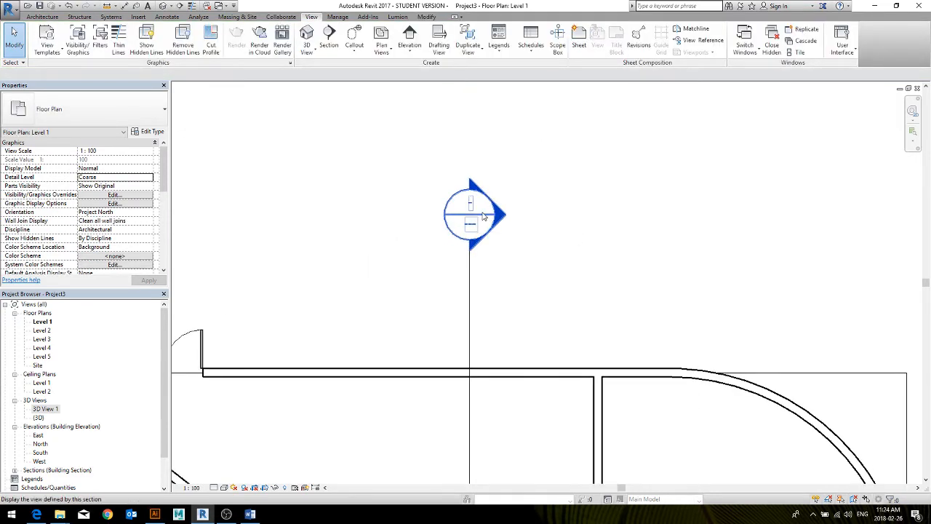
# Pull the section's far clip in to just beyond the east wall and extend its line and crop boundary past the south corner.
pyautogui.scroll(-4, 483, 216)
pyautogui.click(478, 269)
pyautogui.moveTo(479, 269); pyautogui.dragTo(404, 174, button='middle')
pyautogui.moveTo(635, 304); pyautogui.dragTo(648, 332)
pyautogui.moveTo(528, 317); pyautogui.dragTo(497, 198, button='middle')
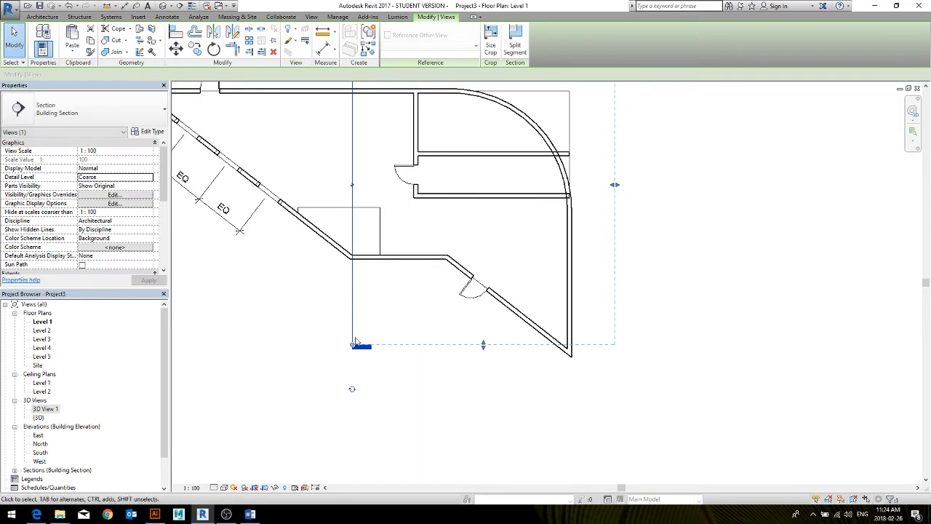
pyautogui.moveTo(353, 344); pyautogui.dragTo(349, 391)
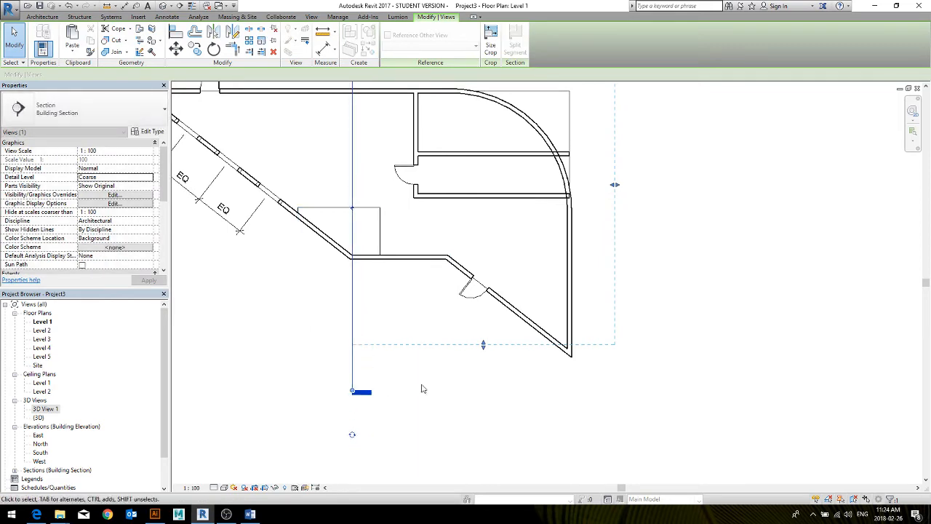
pyautogui.scroll(-1, 388, 304)
pyautogui.moveTo(389, 304); pyautogui.dragTo(386, 399, button='middle')
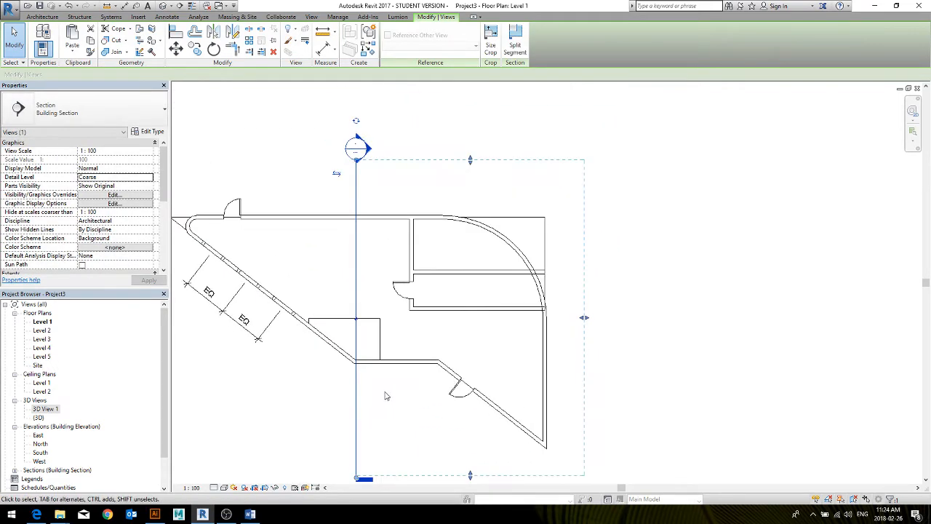
# Cycle the section head symbol at the line's north end off and back on.
pyautogui.scroll(-1, 387, 393)
pyautogui.scroll(3, 365, 192)
pyautogui.click(357, 139)
pyautogui.click(357, 139)
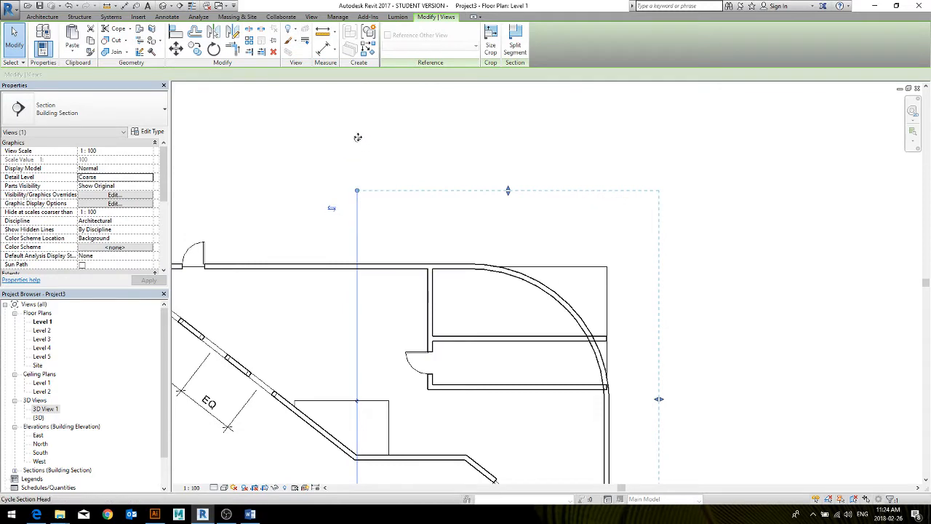
pyautogui.moveTo(353, 214); pyautogui.dragTo(396, 172, button='middle')
pyautogui.scroll(-1, 396, 172)
pyautogui.scroll(-2, 379, 172)
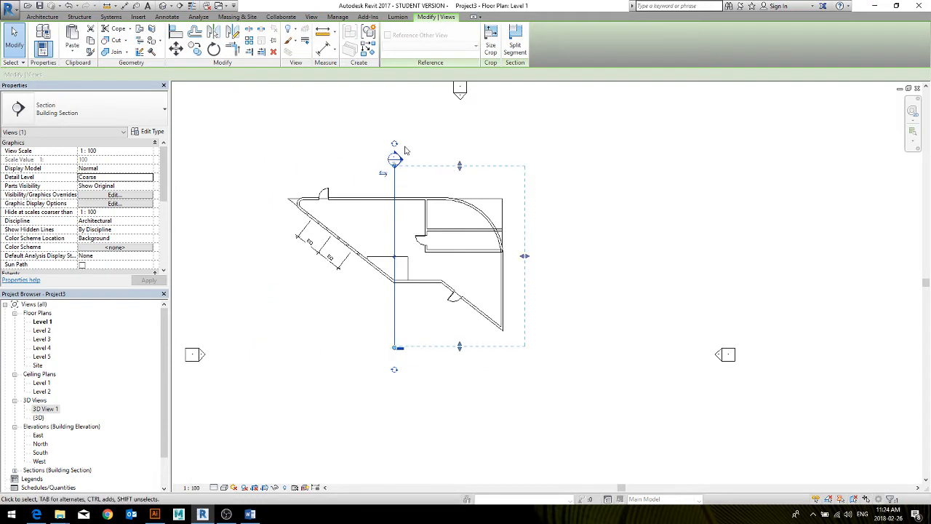
pyautogui.scroll(2, 405, 150)
# Open the section view from its head in the plan and expand the building sections in the project browser.
pyautogui.click(400, 174)
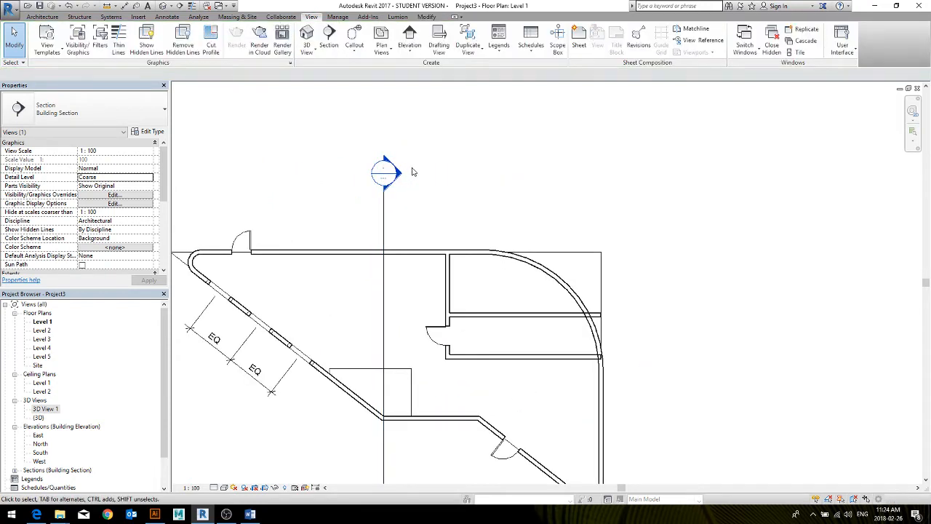
pyautogui.scroll(-2, 488, 203)
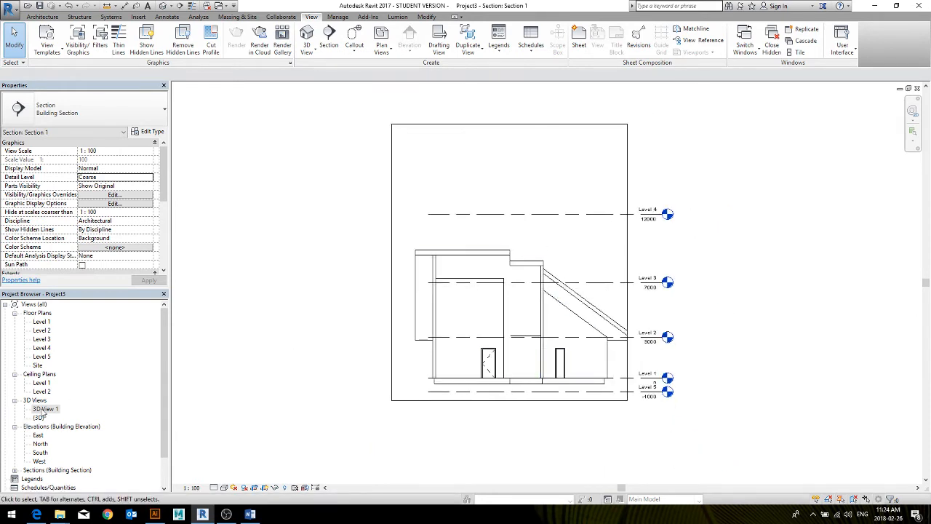
pyautogui.click(14, 470)
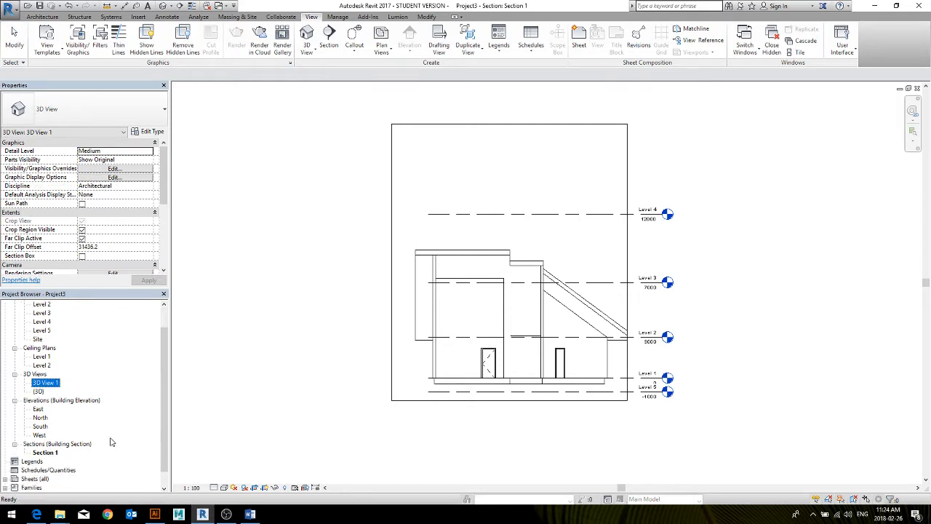
# Enlarge the section view's crop region on both sides and along the bottom so it clears the whole building.
pyautogui.click(629, 139)
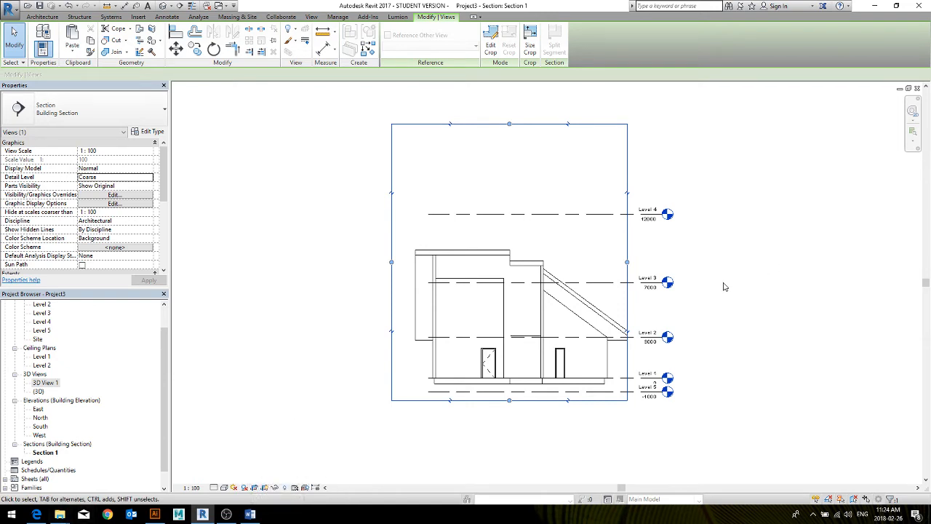
pyautogui.moveTo(627, 261); pyautogui.dragTo(677, 260)
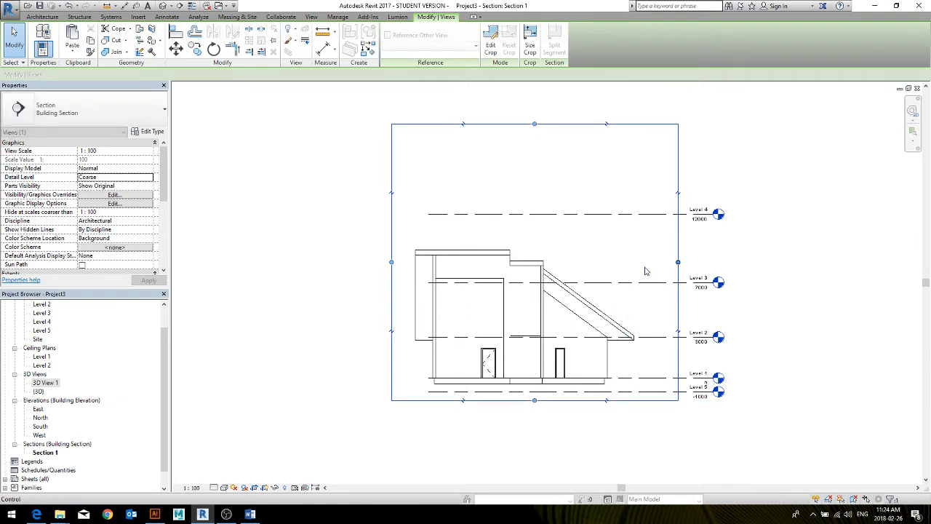
pyautogui.moveTo(393, 262); pyautogui.dragTo(339, 263)
pyautogui.scroll(-1, 502, 411)
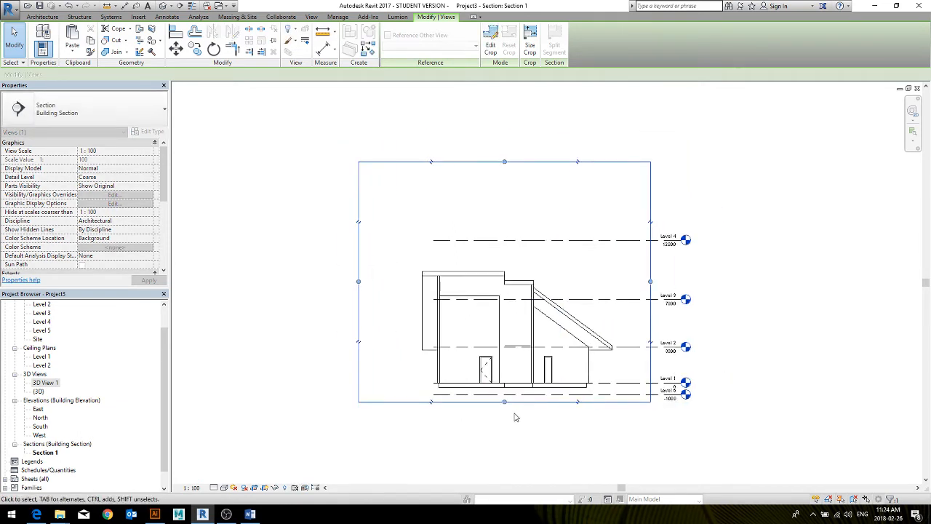
pyautogui.moveTo(502, 408); pyautogui.dragTo(503, 413)
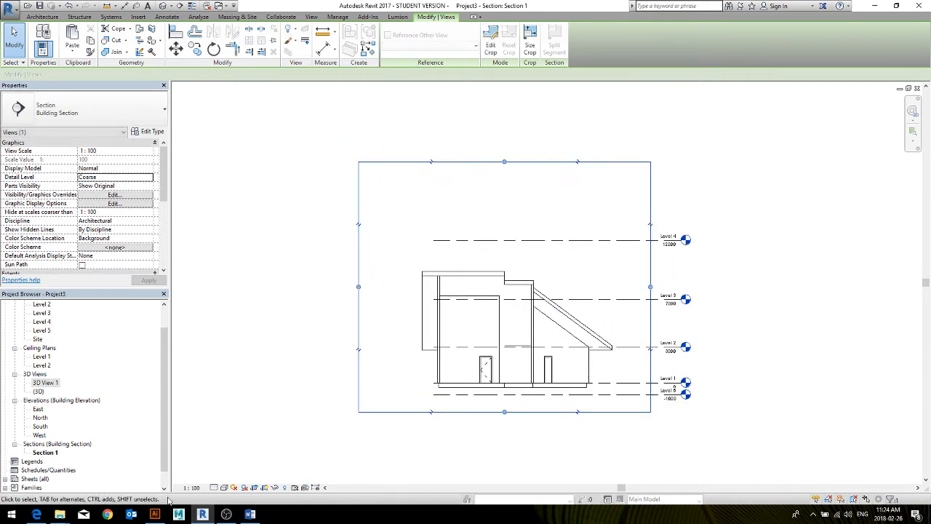
# Set the section view's scale to 1:50 and turn on its shadows.
pyautogui.click(191, 487)
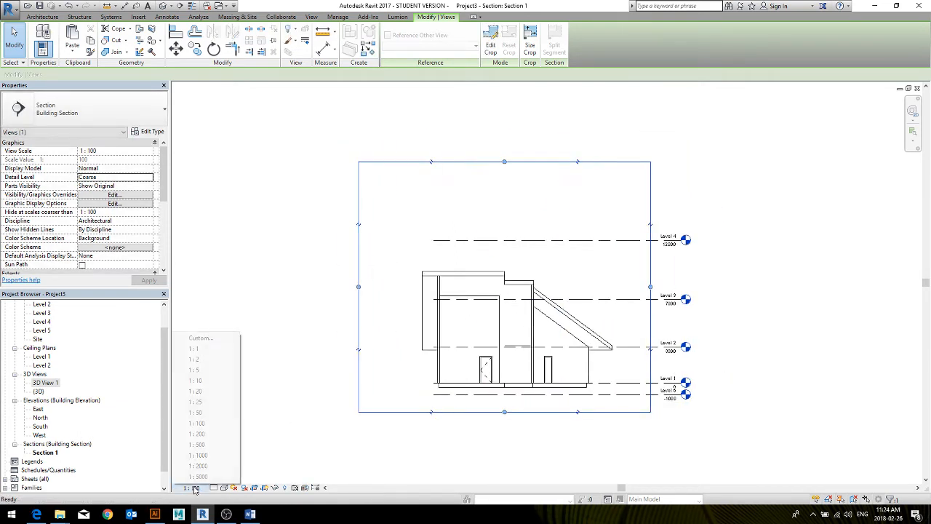
pyautogui.click(196, 412)
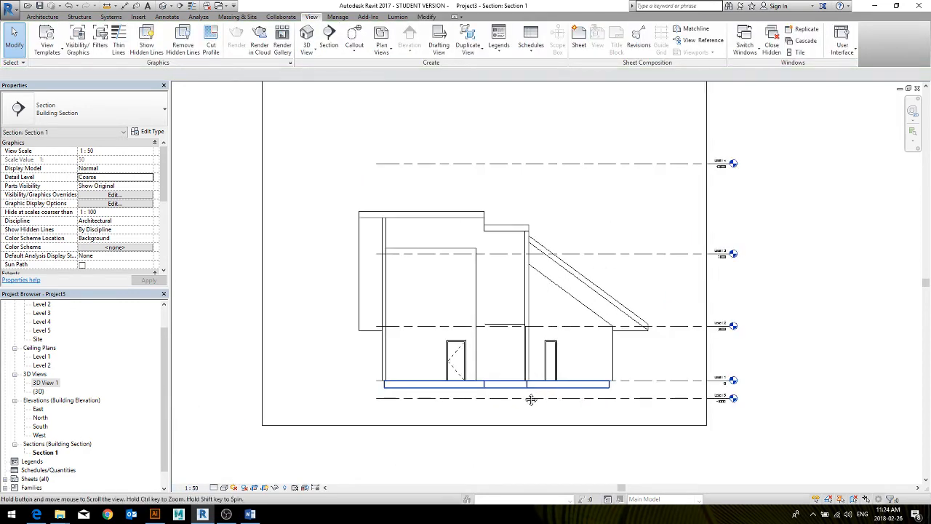
pyautogui.moveTo(531, 399); pyautogui.dragTo(488, 418, button='middle')
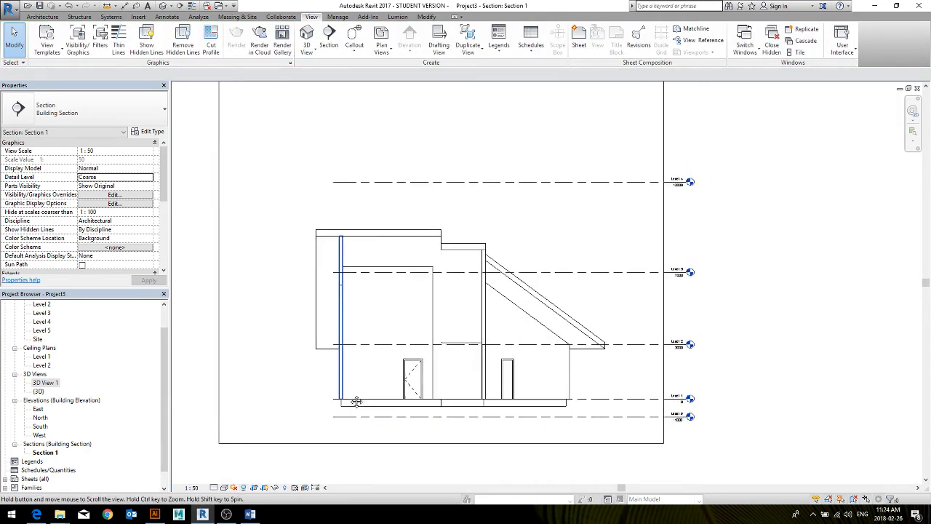
pyautogui.scroll(2, 54, 340)
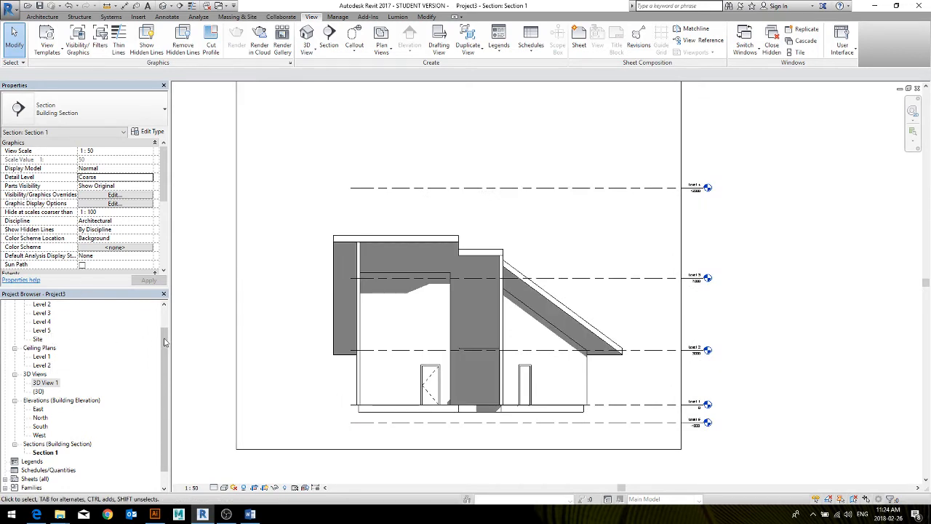
# Open the Level 1 floor plan so the whole building and its elevation markers are in view.
pyautogui.doubleClick(41, 323)
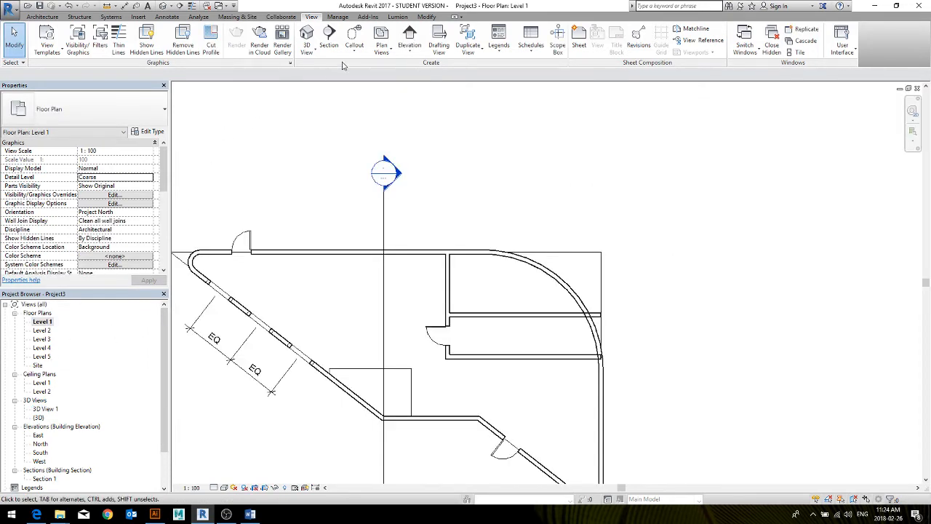
pyautogui.scroll(-1, 441, 164)
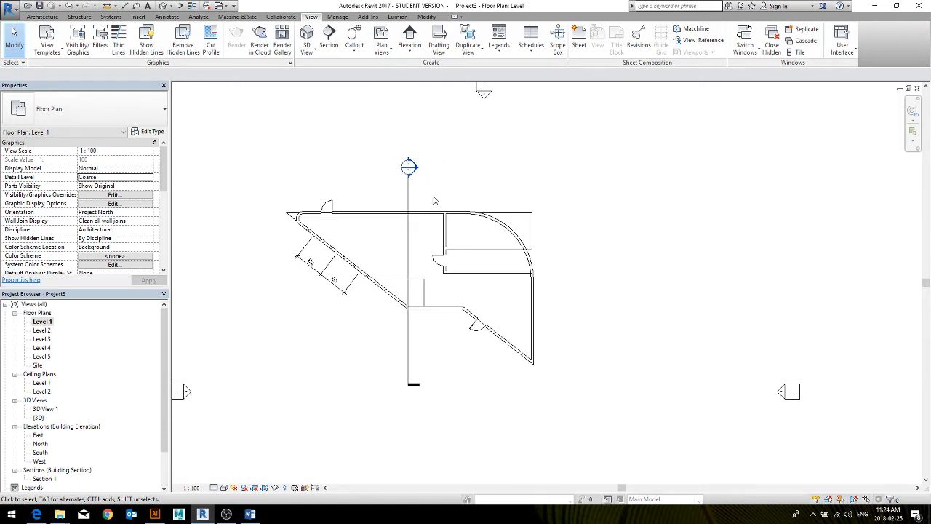
pyautogui.moveTo(452, 213); pyautogui.dragTo(521, 226, button='middle')
pyautogui.scroll(-3, 521, 227)
# Open the West elevation from its marker in the plan, view the building, and close that elevation.
pyautogui.moveTo(325, 325); pyautogui.dragTo(357, 373)
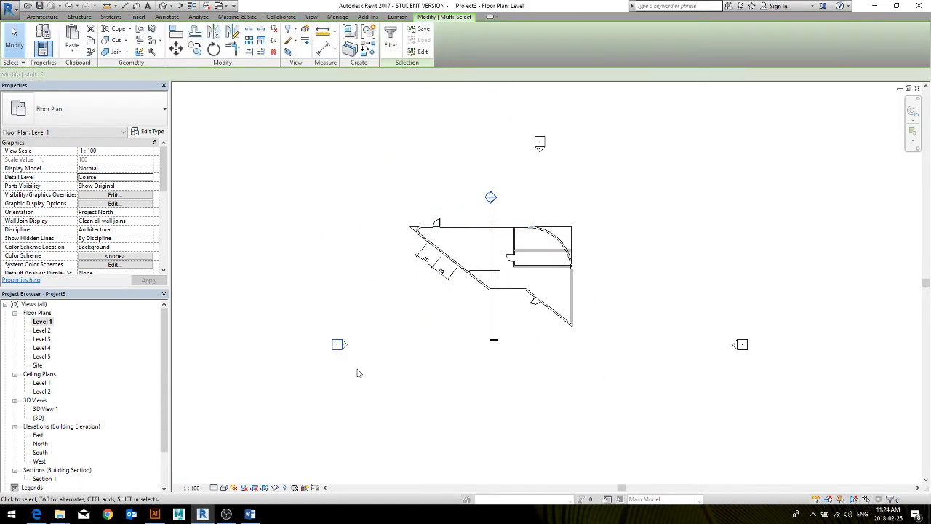
pyautogui.click(383, 367)
pyautogui.click(347, 346)
pyautogui.doubleClick(346, 346)
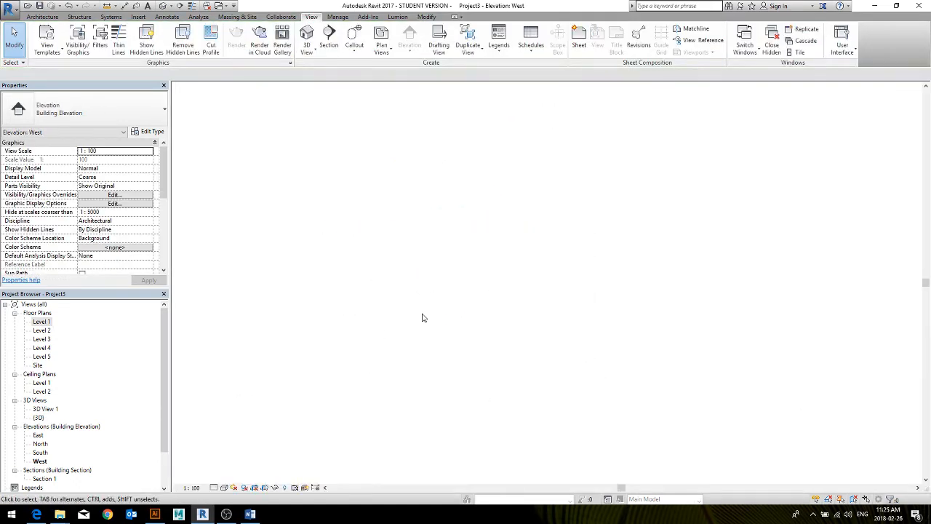
pyautogui.scroll(-2, 621, 271)
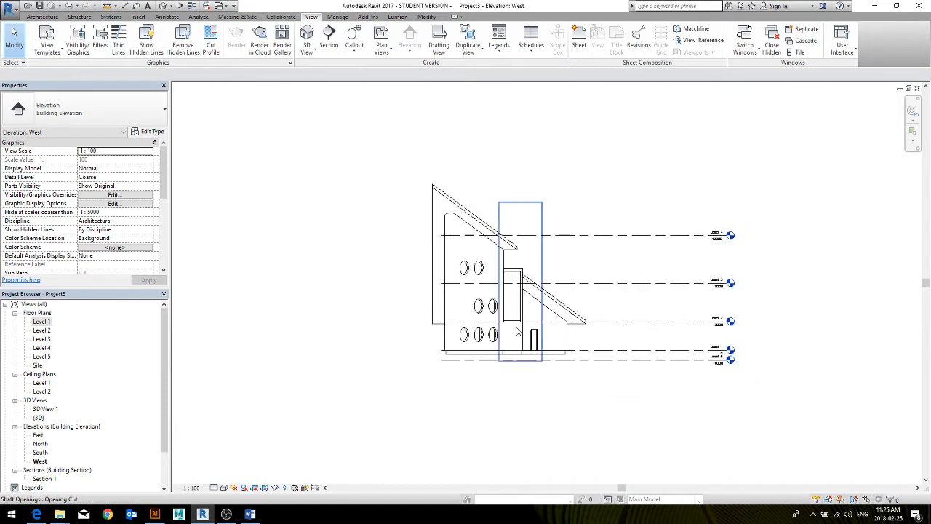
pyautogui.click(918, 89)
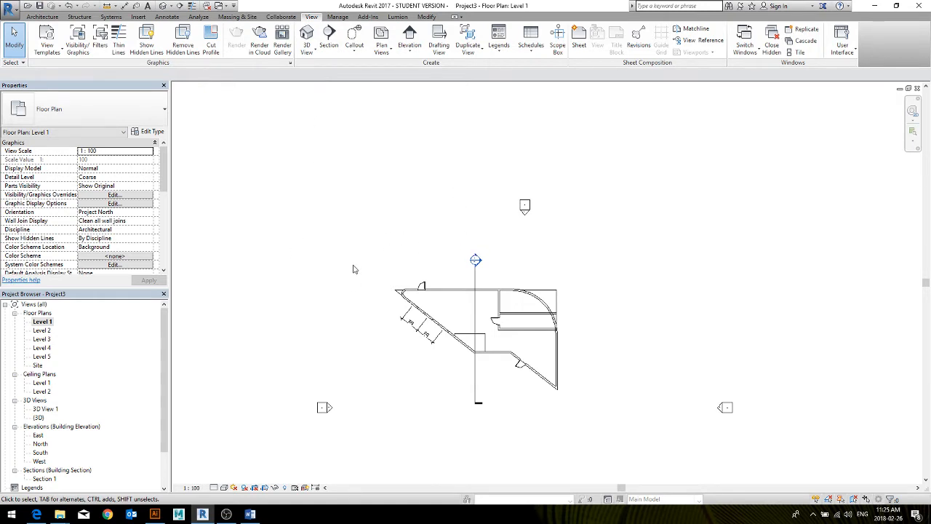
# Set the Level 1 floor plan's view scale to 1:50.
pyautogui.moveTo(315, 286); pyautogui.dragTo(326, 202, button='middle')
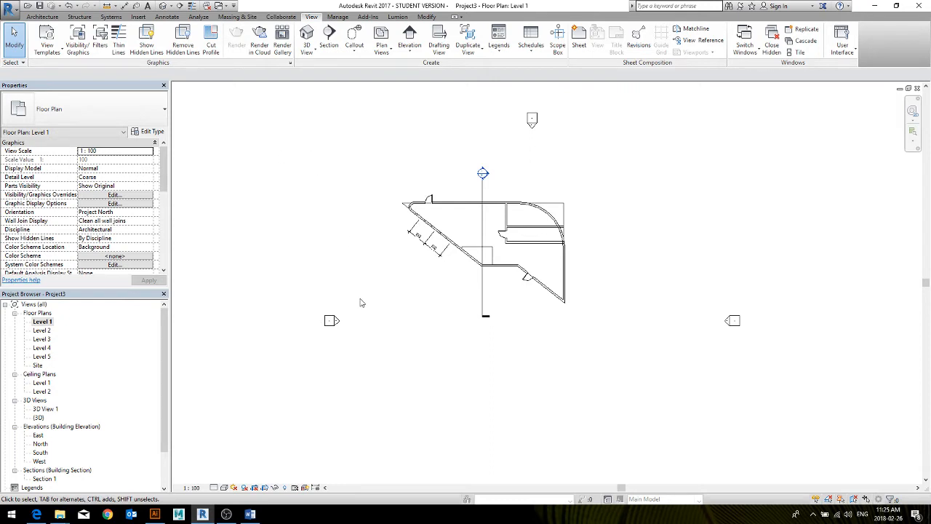
pyautogui.scroll(5, 361, 302)
pyautogui.moveTo(454, 306); pyautogui.dragTo(484, 254, button='middle')
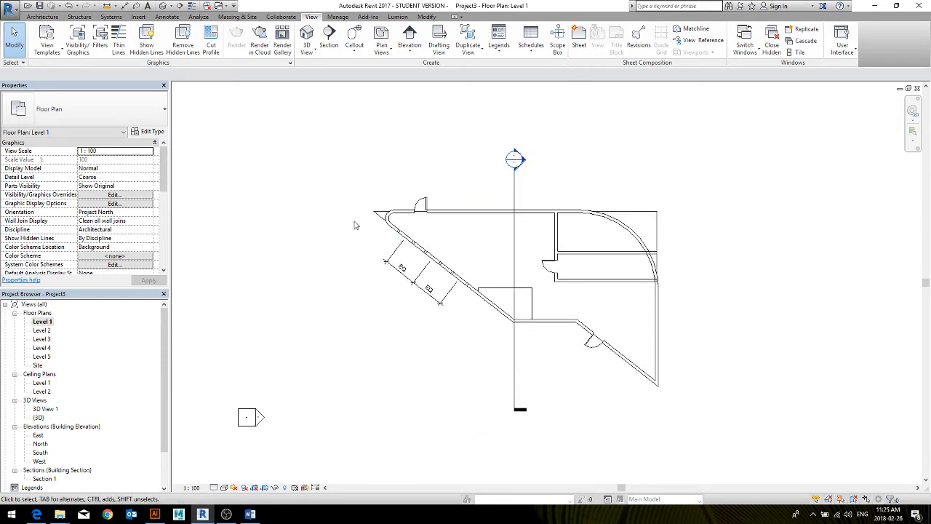
pyautogui.click(114, 152)
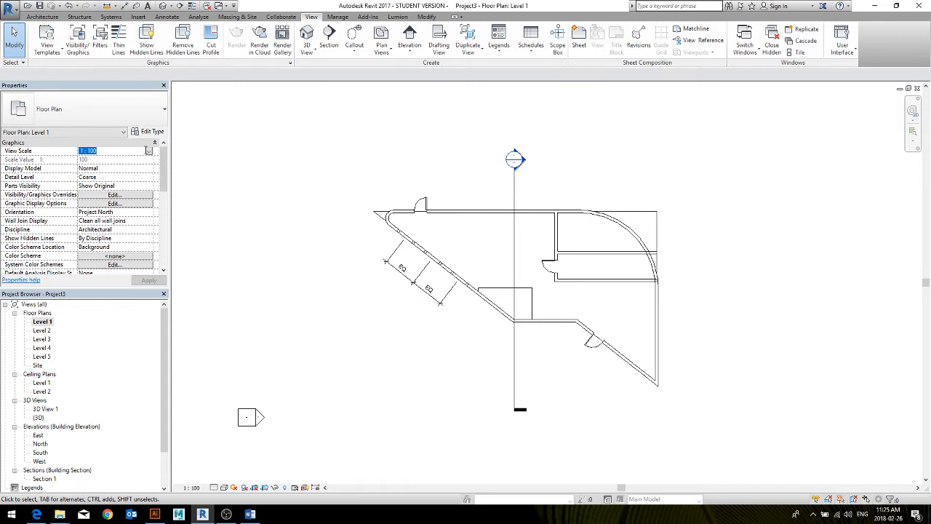
pyautogui.click(149, 152)
pyautogui.click(86, 181)
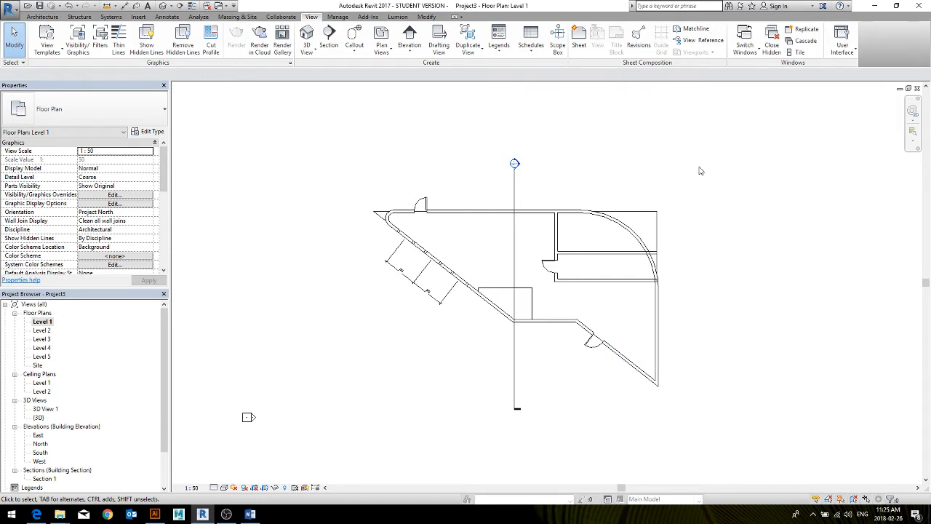
# Return the Level 1 floor plan's view scale to 1:100.
pyautogui.click(113, 151)
pyautogui.click(148, 151)
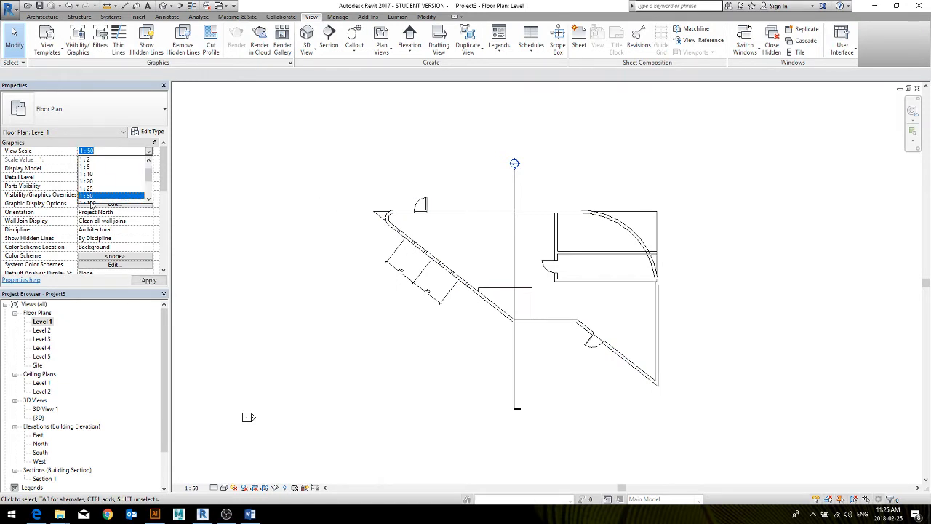
pyautogui.click(94, 186)
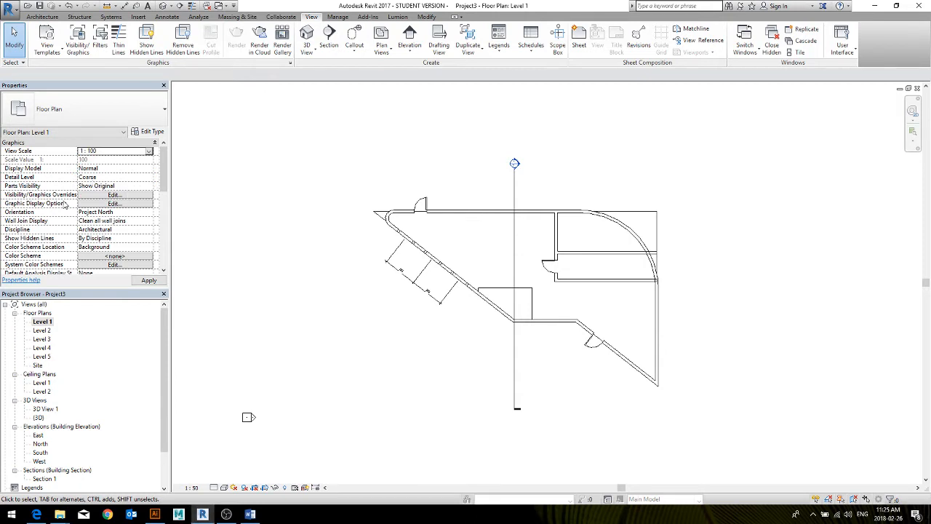
pyautogui.click(92, 196)
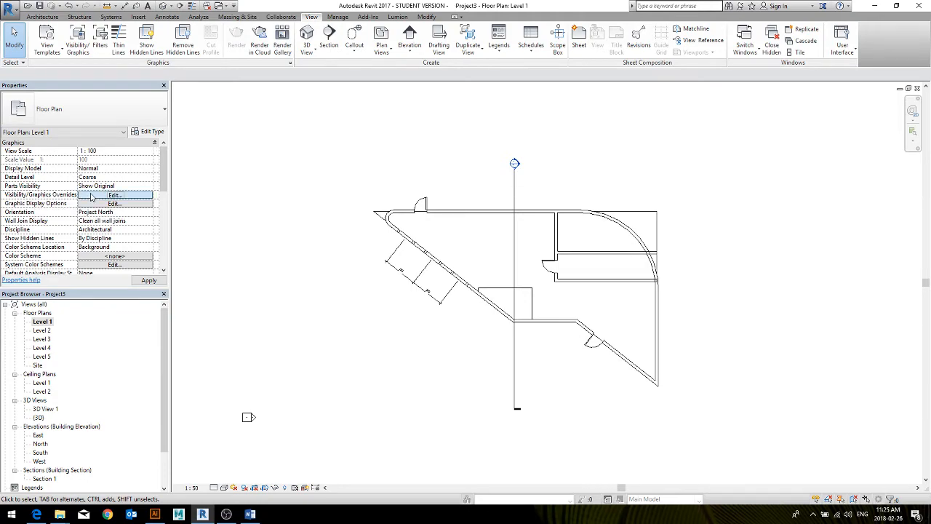
# Examine the model categories in the Level 1 plan's visibility/graphic overrides without changing anything.
pyautogui.click(91, 196)
pyautogui.moveTo(255, 42); pyautogui.dragTo(414, 73)
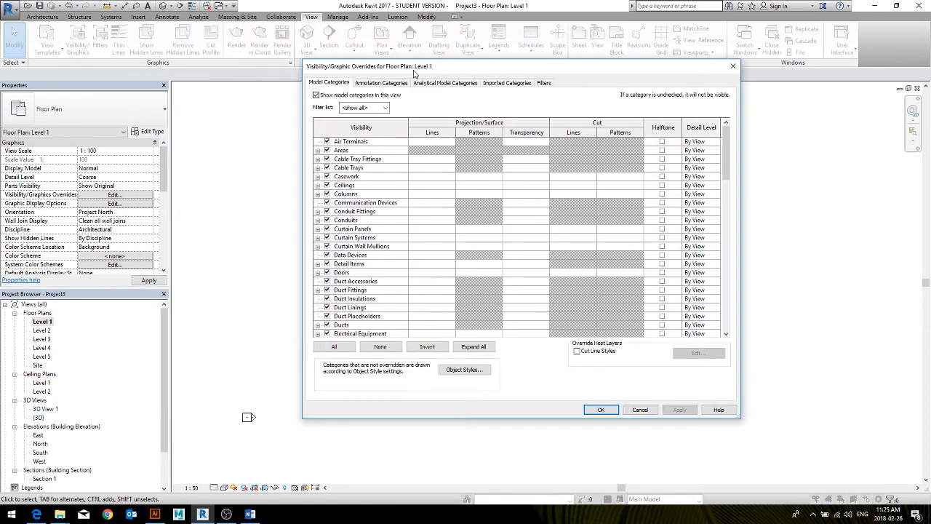
pyautogui.scroll(-20, 687, 210)
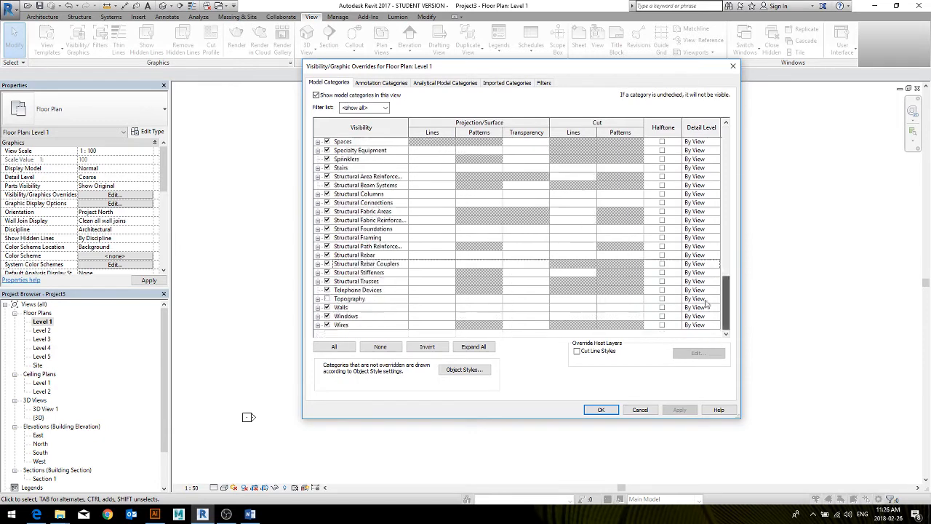
pyautogui.scroll(20, 696, 197)
pyautogui.click(628, 412)
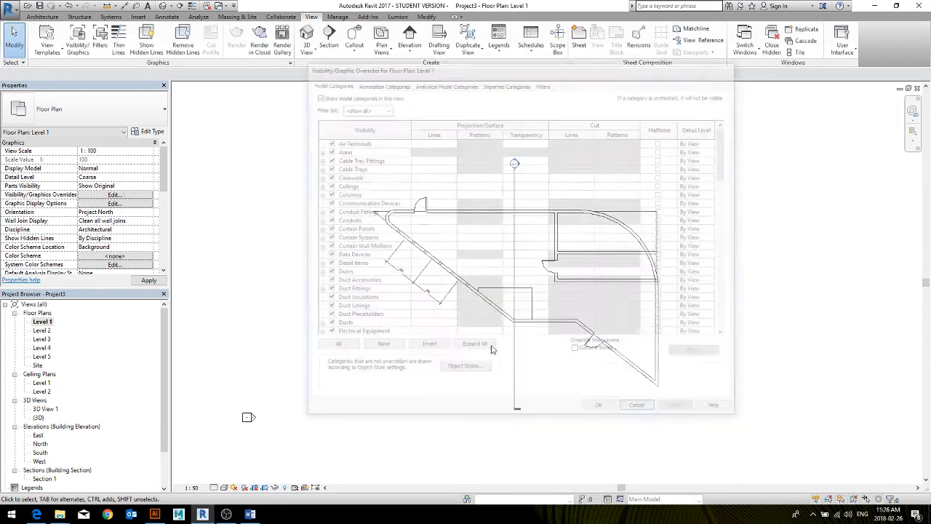
pyautogui.click(102, 195)
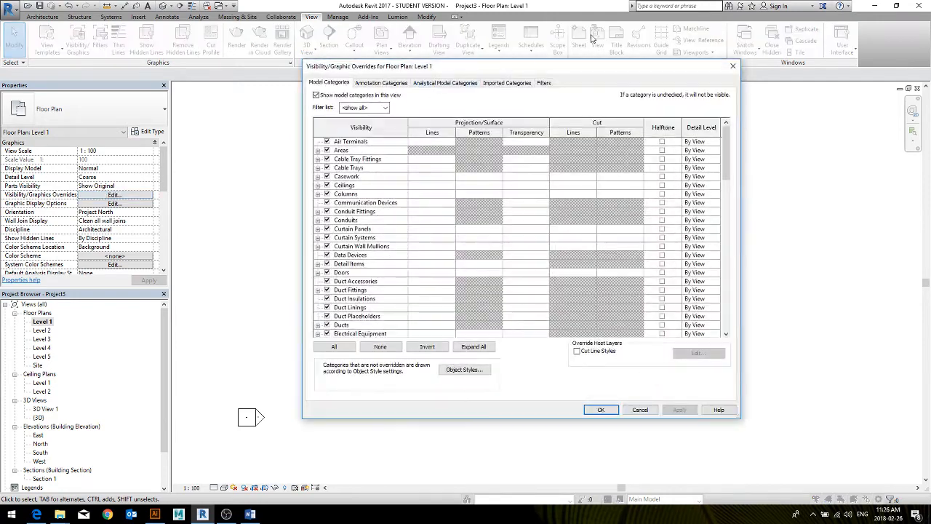
pyautogui.moveTo(724, 69); pyautogui.dragTo(713, 80)
pyautogui.click(721, 78)
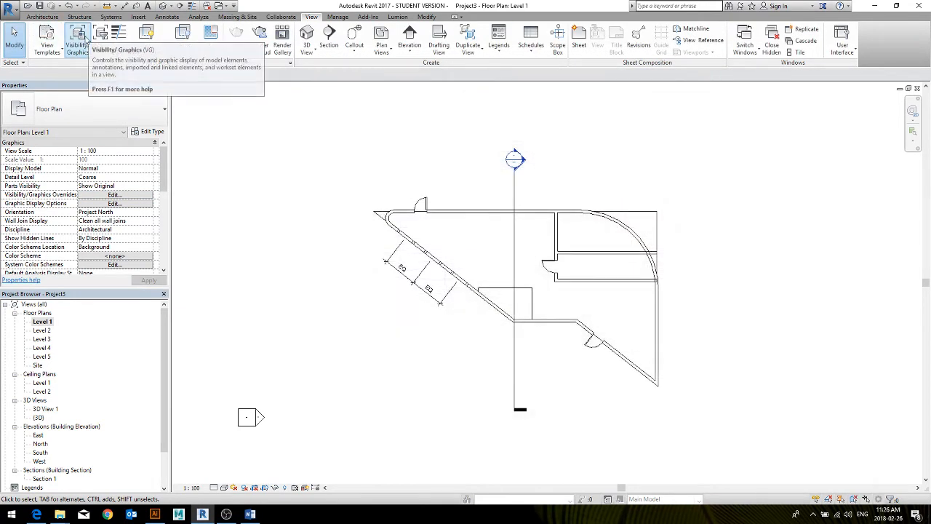
# Hide the Doors, Walls and Windows categories in the Level 1 floor plan and check the remaining geometry.
pyautogui.click(77, 35)
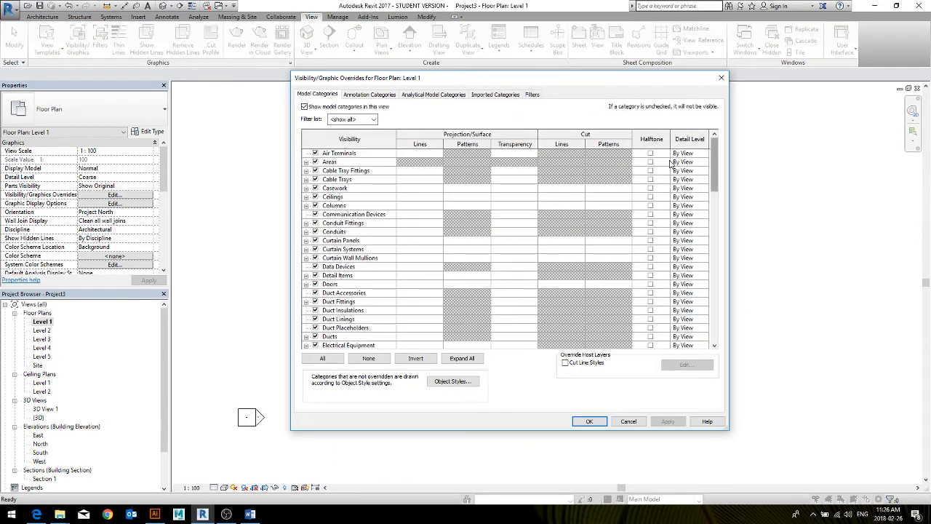
pyautogui.scroll(-1, 329, 211)
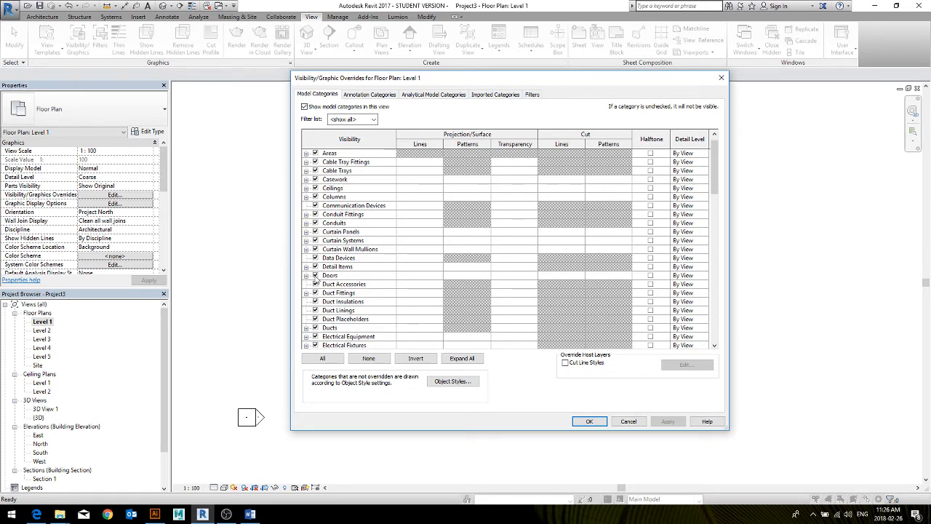
pyautogui.click(316, 276)
pyautogui.scroll(-6, 317, 279)
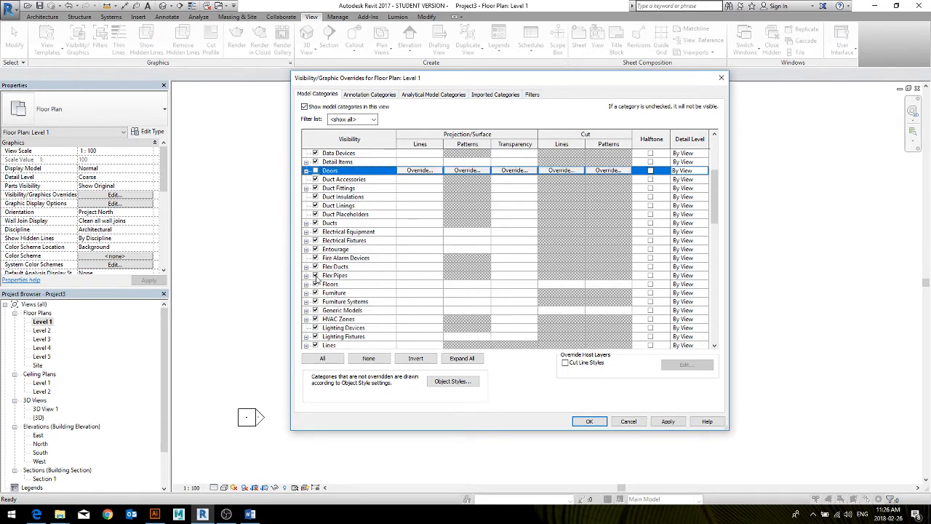
pyautogui.scroll(-12, 316, 279)
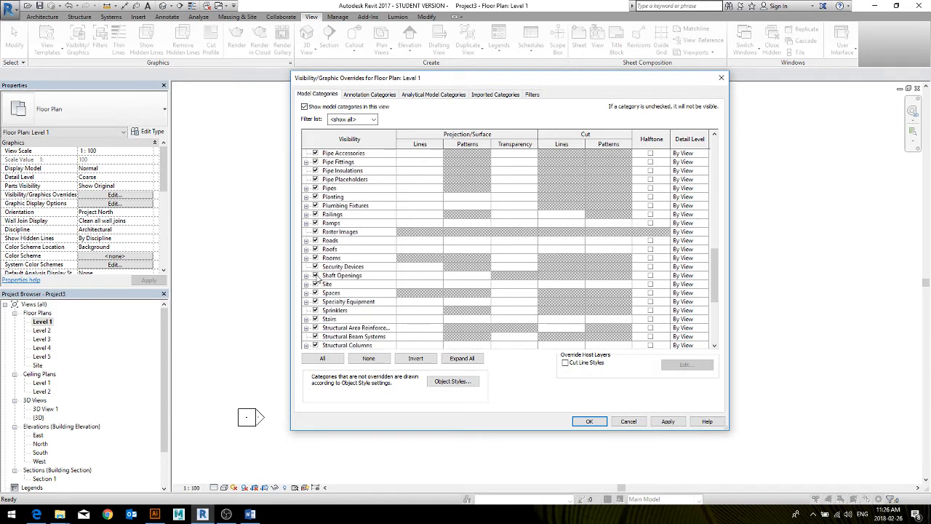
pyautogui.scroll(-1, 317, 278)
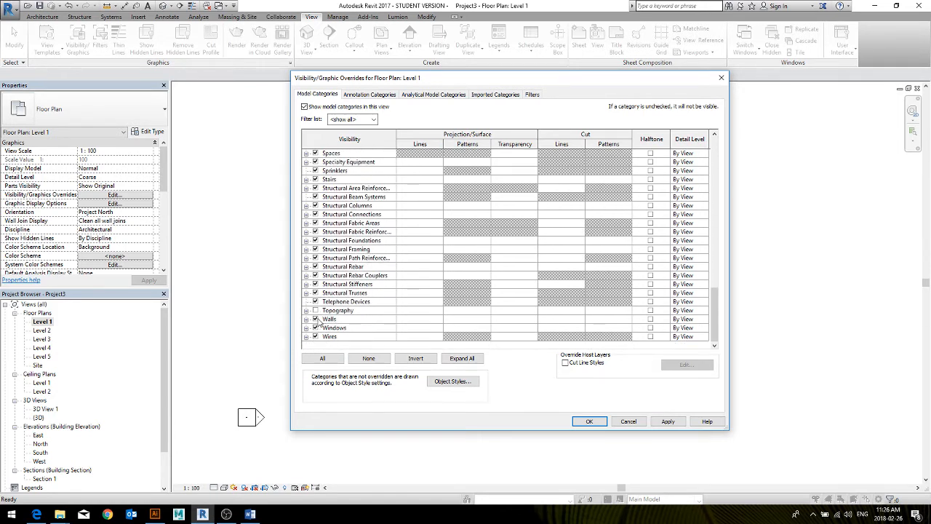
pyautogui.click(316, 319)
pyautogui.click(315, 328)
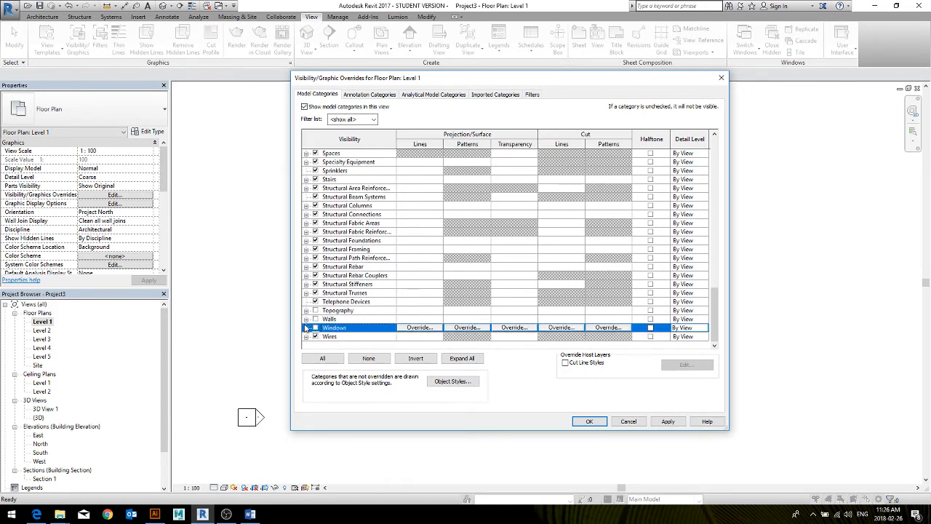
pyautogui.click(590, 421)
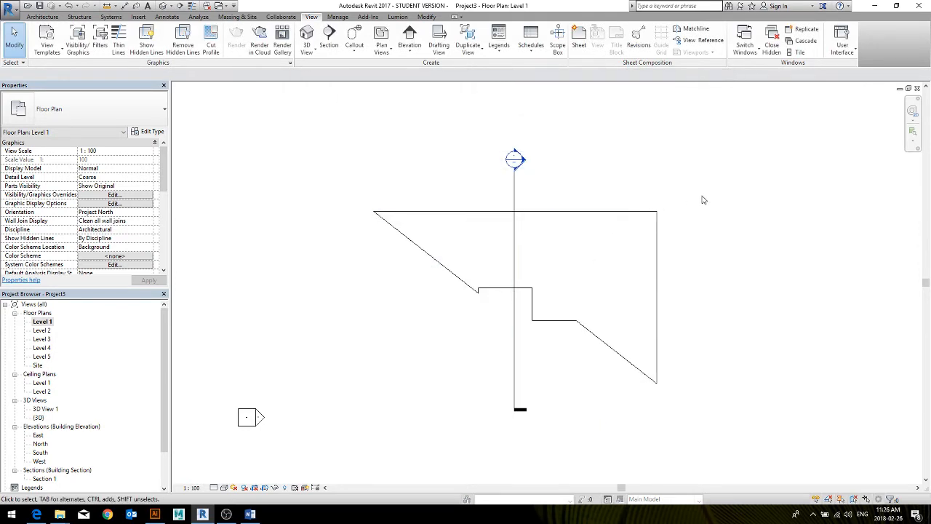
pyautogui.click(644, 212)
pyautogui.moveTo(727, 327); pyautogui.dragTo(673, 342, button='middle')
pyautogui.click(371, 207)
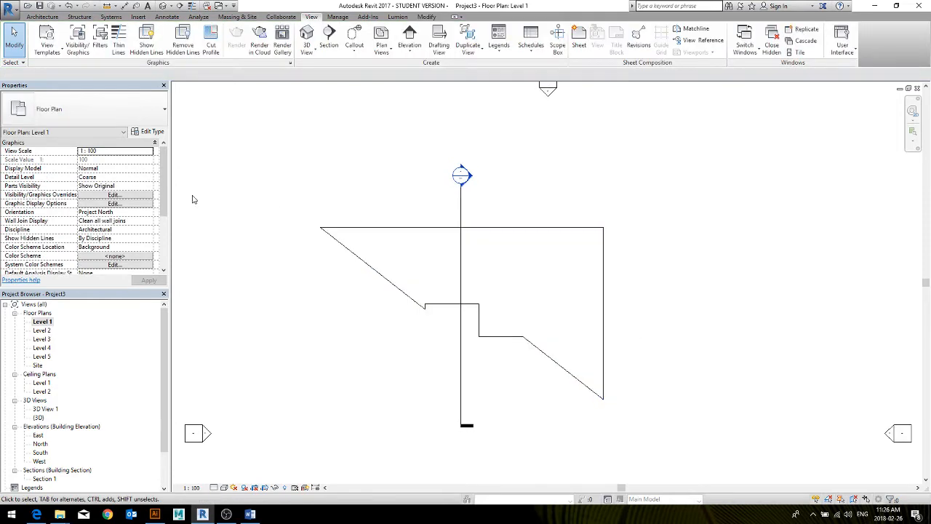
# Make the Doors, Windows and Walls categories visible again in the Level 1 plan's visibility/graphic overrides.
pyautogui.click(122, 195)
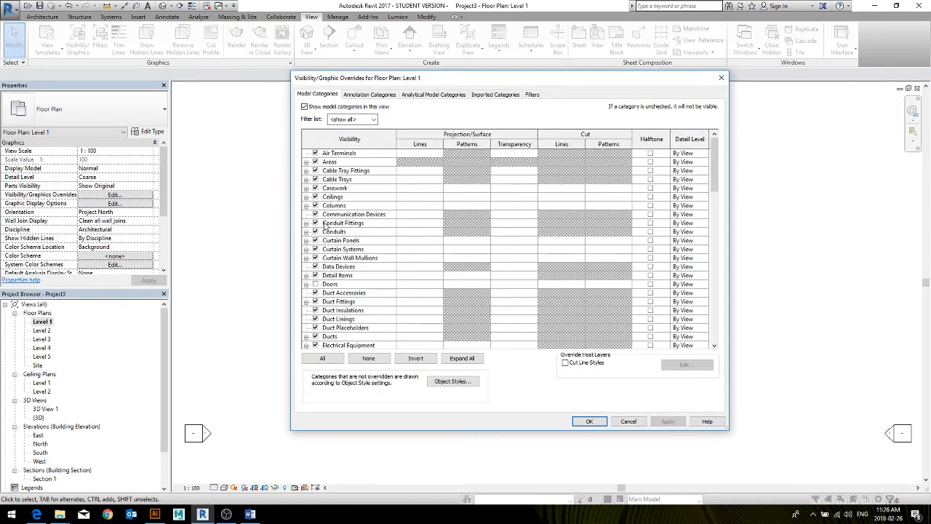
pyautogui.click(330, 283)
pyautogui.scroll(-4, 509, 254)
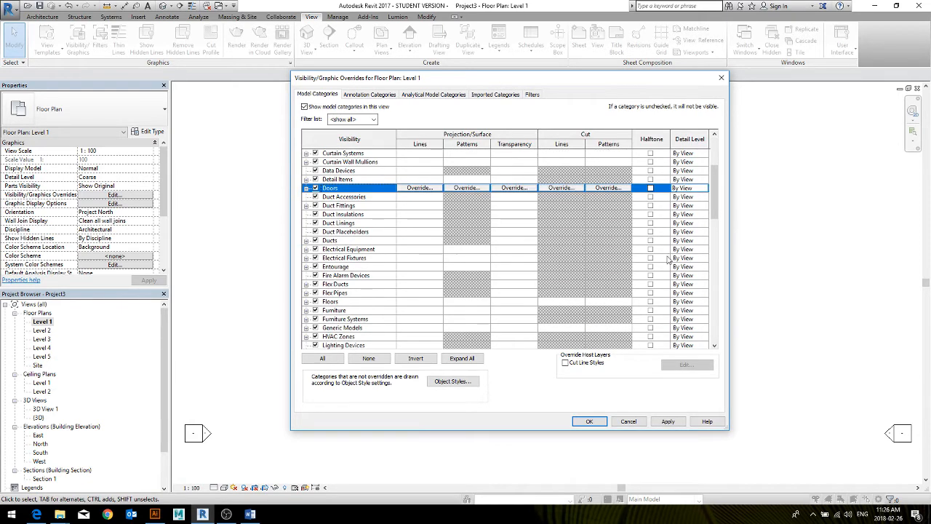
pyautogui.moveTo(716, 202); pyautogui.dragTo(690, 336)
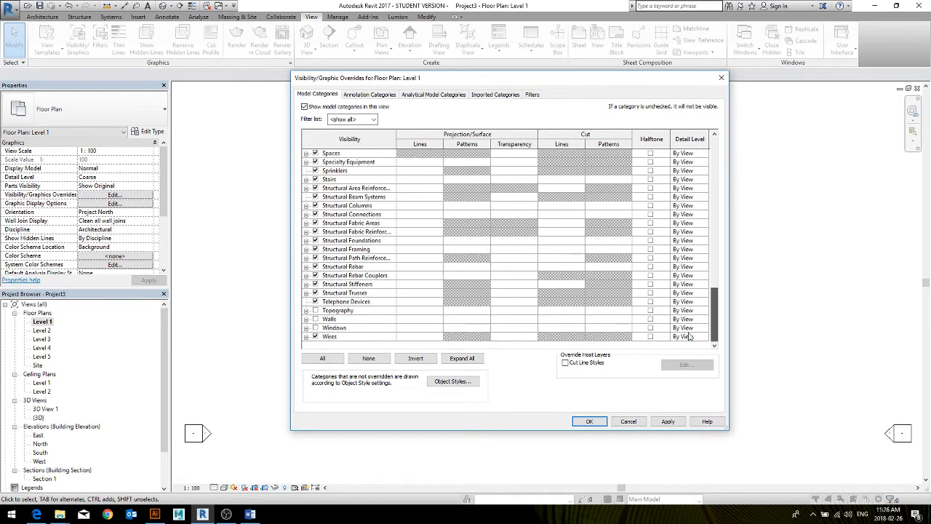
pyautogui.click(315, 328)
pyautogui.click(315, 318)
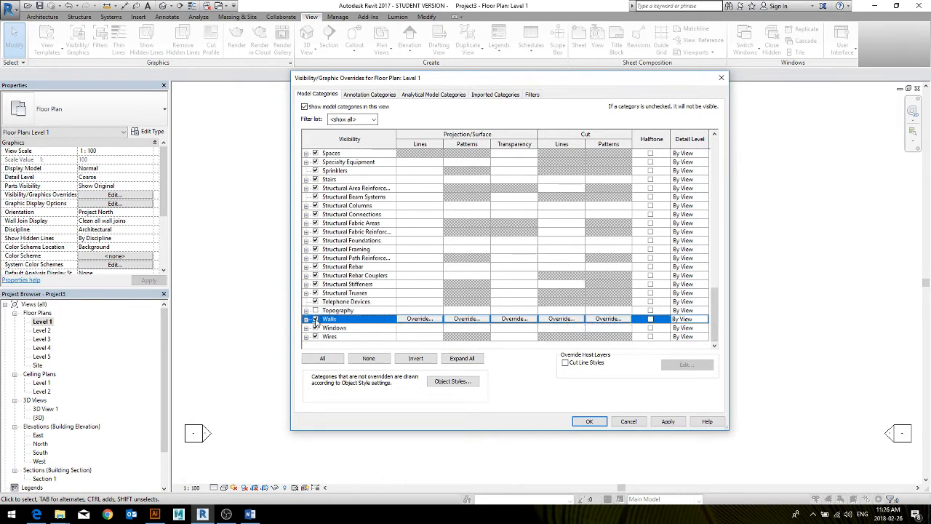
# Toggle the Mass category's visibility, leave it on, and apply the overrides to the Level 1 plan.
pyautogui.scroll(9, 333, 302)
pyautogui.scroll(3, 333, 298)
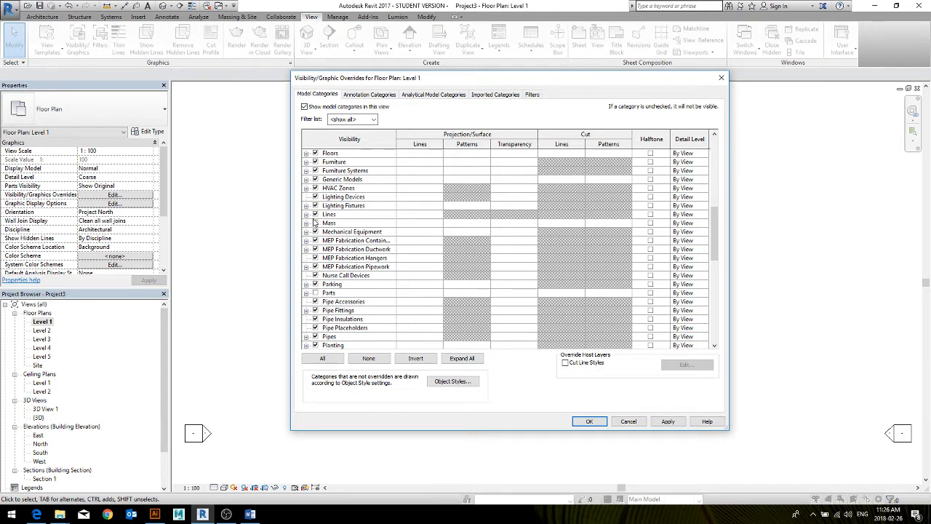
pyautogui.click(315, 223)
pyautogui.click(315, 224)
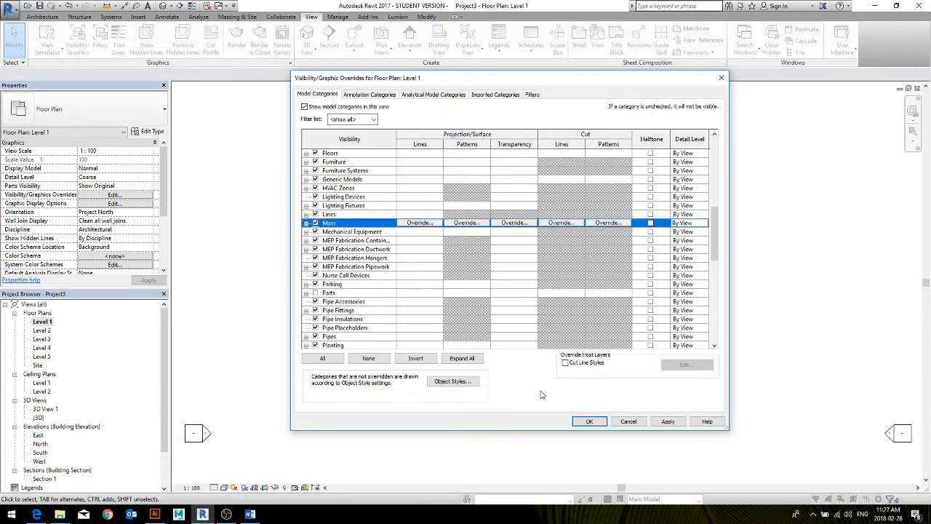
pyautogui.click(589, 421)
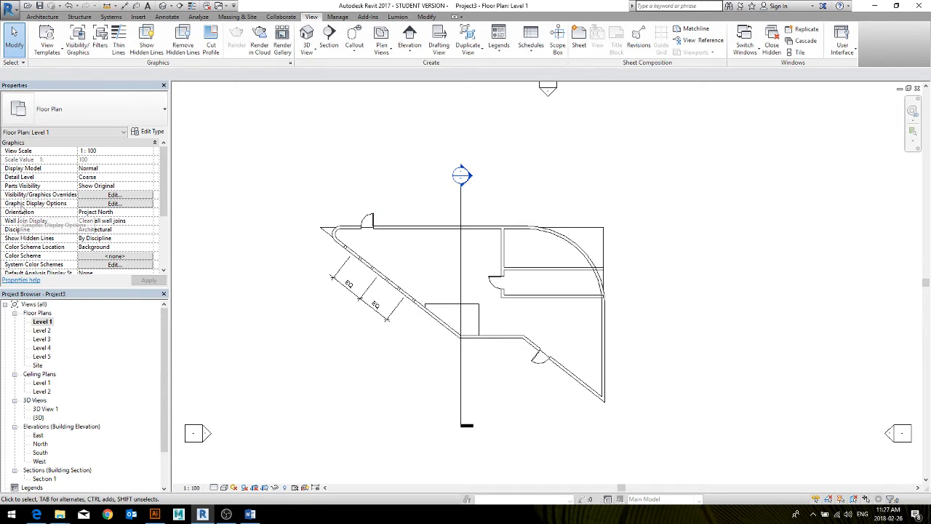
# Examine the Level 1 plan's graphic display options and leave them without changes.
pyautogui.click(110, 203)
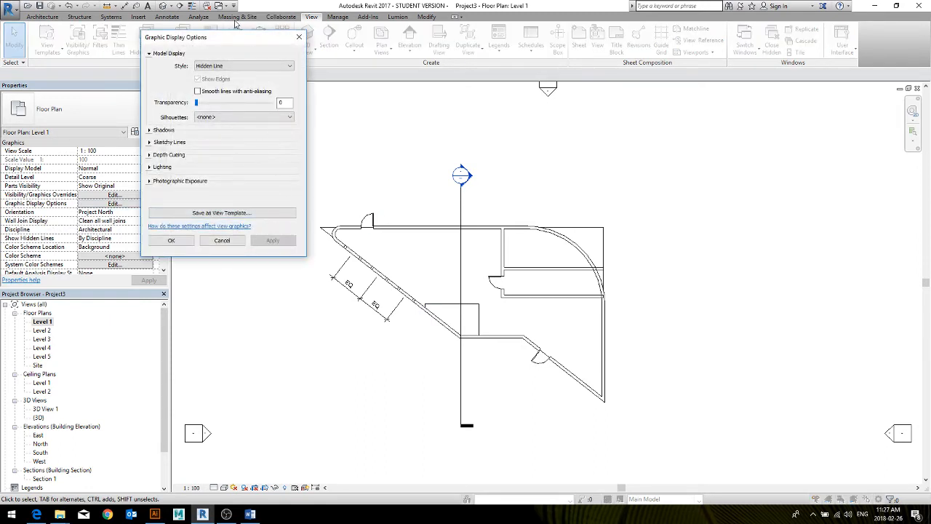
pyautogui.click(234, 241)
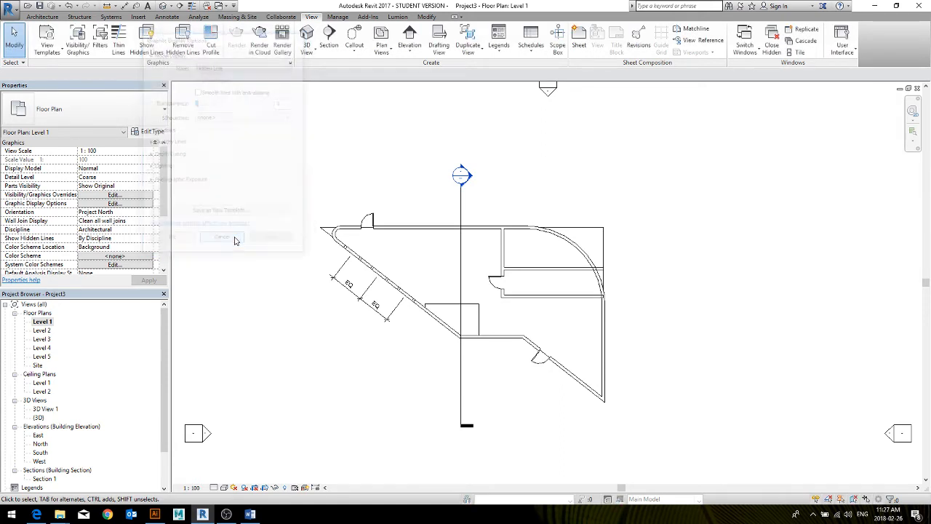
# Open the default {3D} view and turn on shadows for the building model.
pyautogui.doubleClick(37, 418)
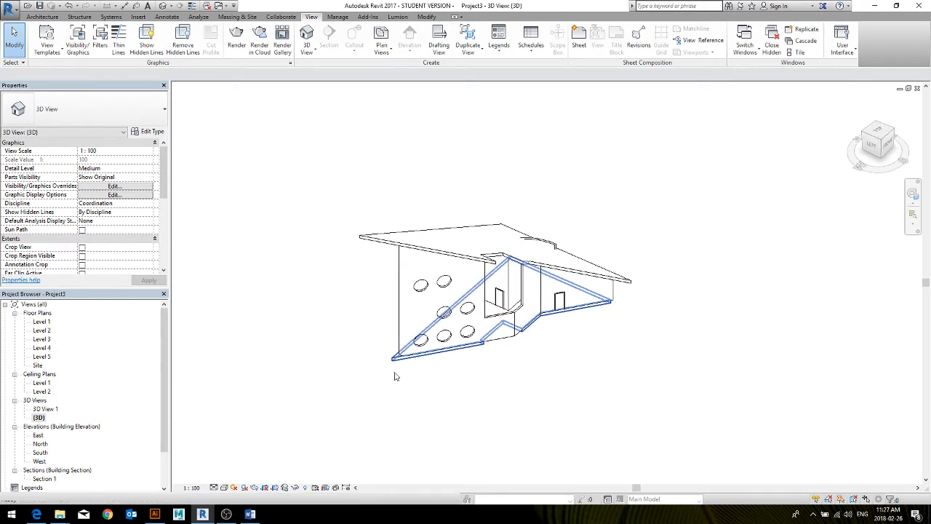
pyautogui.click(244, 487)
pyautogui.scroll(1, 382, 334)
pyautogui.moveTo(384, 334); pyautogui.dragTo(474, 341, button='middle')
# Enable line smoothing with anti-aliasing in the 3D view's graphic display options, keeping the Hidden Line style.
pyautogui.click(114, 194)
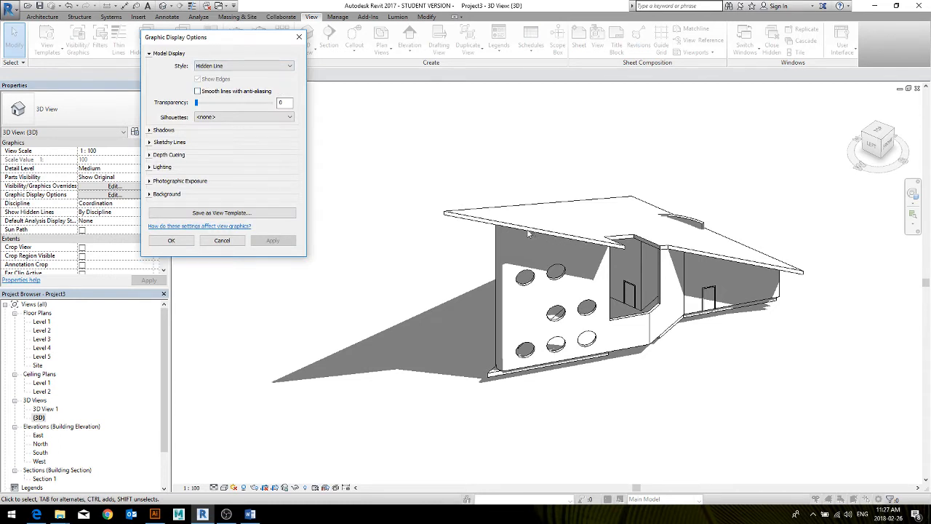
pyautogui.click(197, 91)
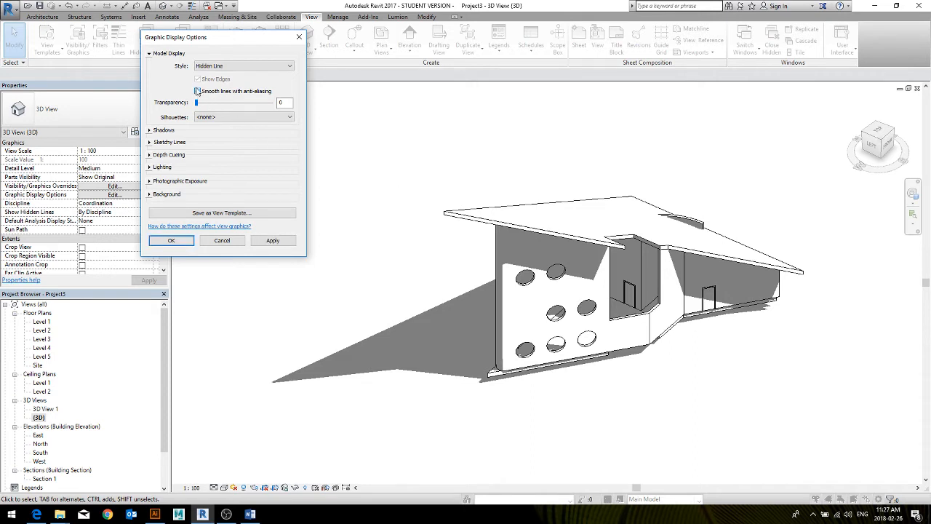
pyautogui.click(272, 239)
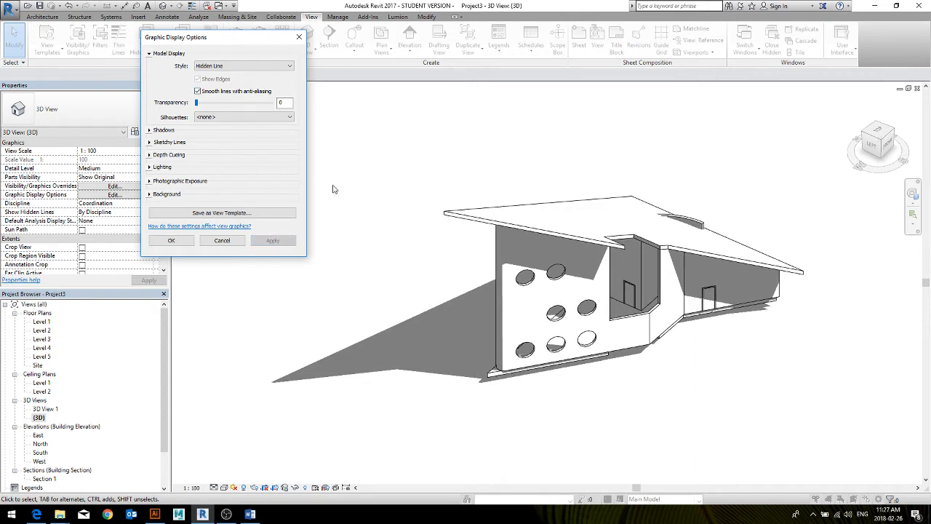
pyautogui.click(207, 66)
pyautogui.click(207, 67)
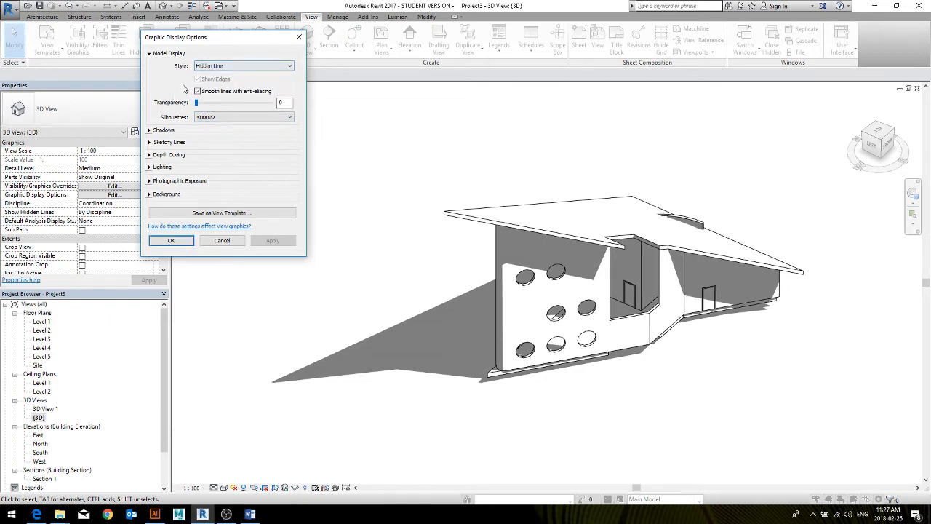
# Enable ambient shadows in the 3D view's graphic display options and apply the change.
pyautogui.click(150, 54)
pyautogui.click(150, 66)
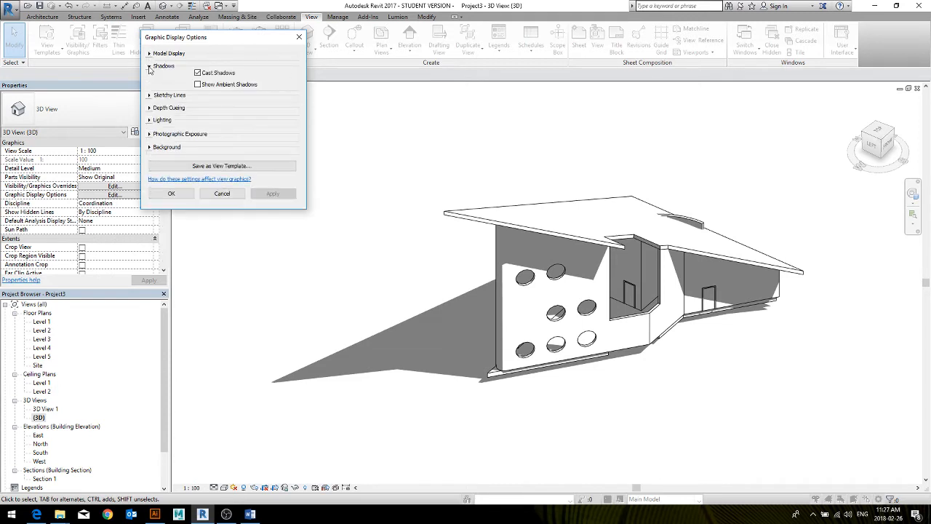
pyautogui.click(197, 84)
pyautogui.click(273, 194)
# Turn off cast shadows to see the ambient shadows alone, and turn cast shadows back on.
pyautogui.click(197, 73)
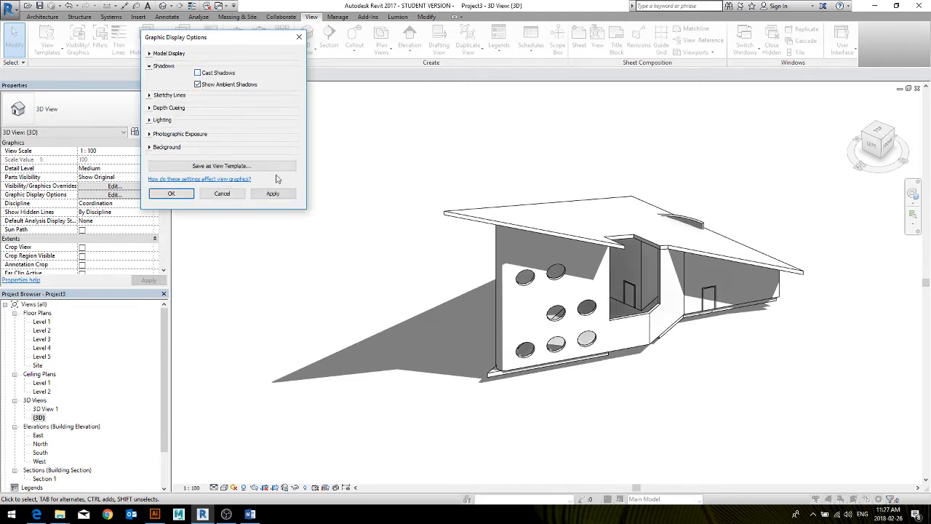
pyautogui.click(271, 193)
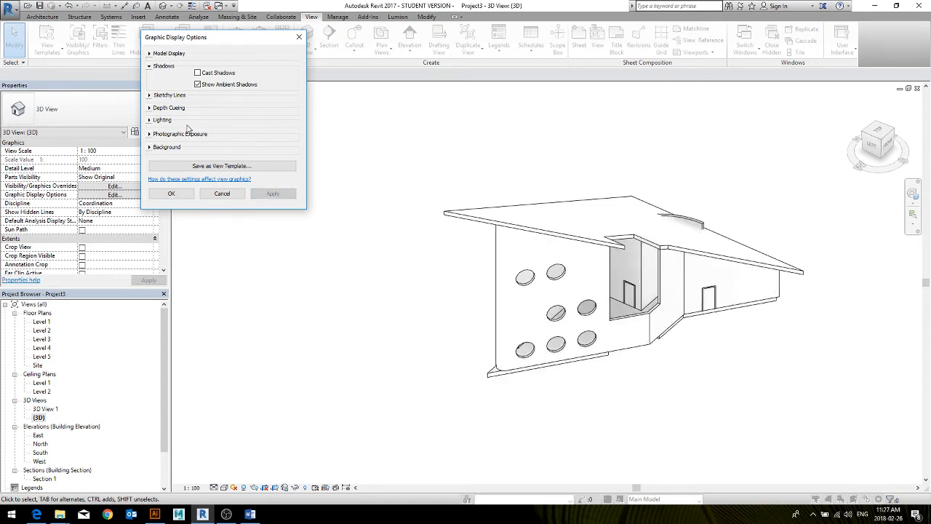
pyautogui.click(197, 72)
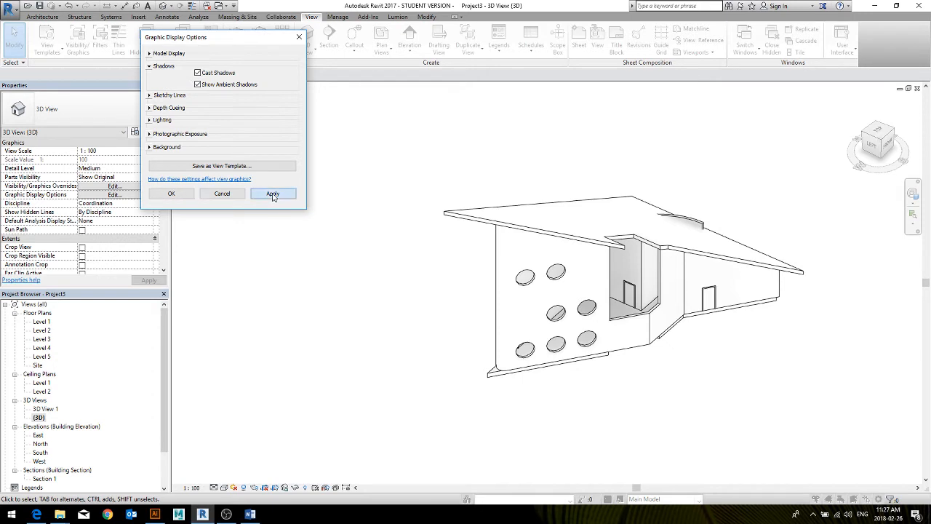
pyautogui.click(272, 193)
# Try sketchy lines with jitter 5 and extension 5 on the 3D view, and disable the effect again.
pyautogui.click(150, 67)
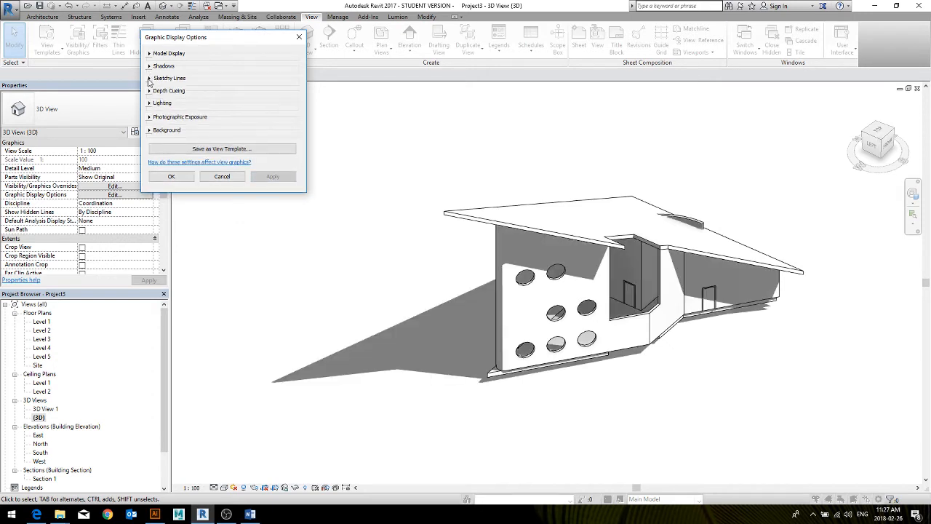
pyautogui.click(149, 77)
pyautogui.click(197, 90)
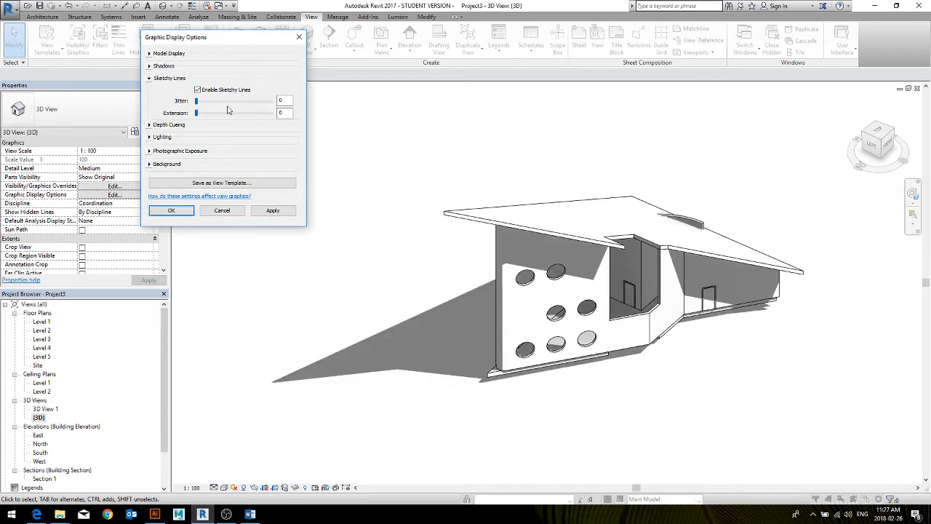
pyautogui.moveTo(197, 101)
pyautogui.mouseDown()
pyautogui.moveTo(234, 101)
pyautogui.moveTo(233, 114)
pyautogui.mouseUp()
pyautogui.click(270, 212)
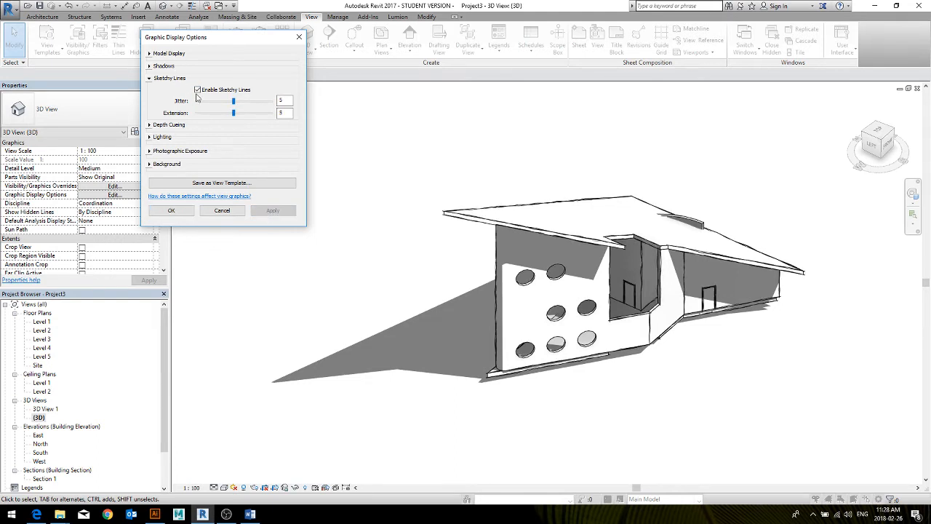
pyautogui.click(197, 89)
pyautogui.click(149, 77)
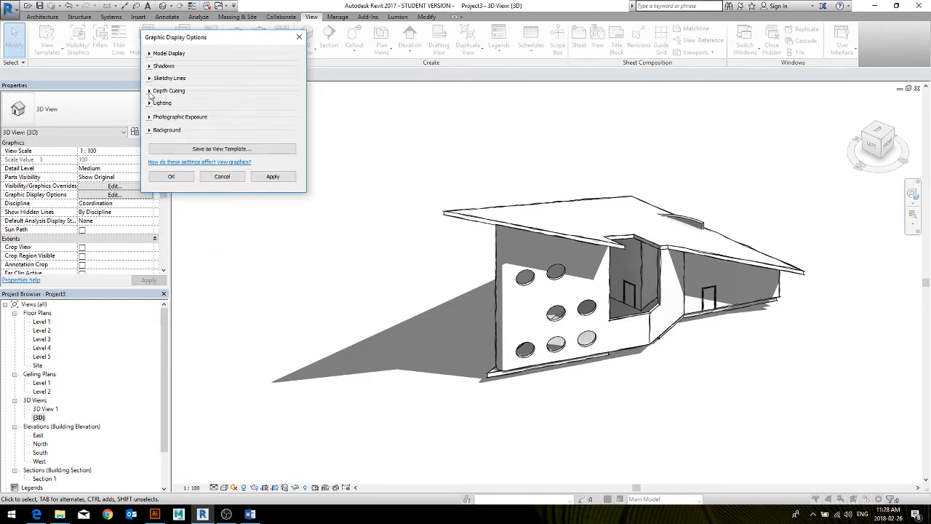
# Try sun 18, ambient light 31 and shadows 40 in the view's lighting, and settle on sun 35, ambient light 14 and shadows 60.
pyautogui.click(149, 91)
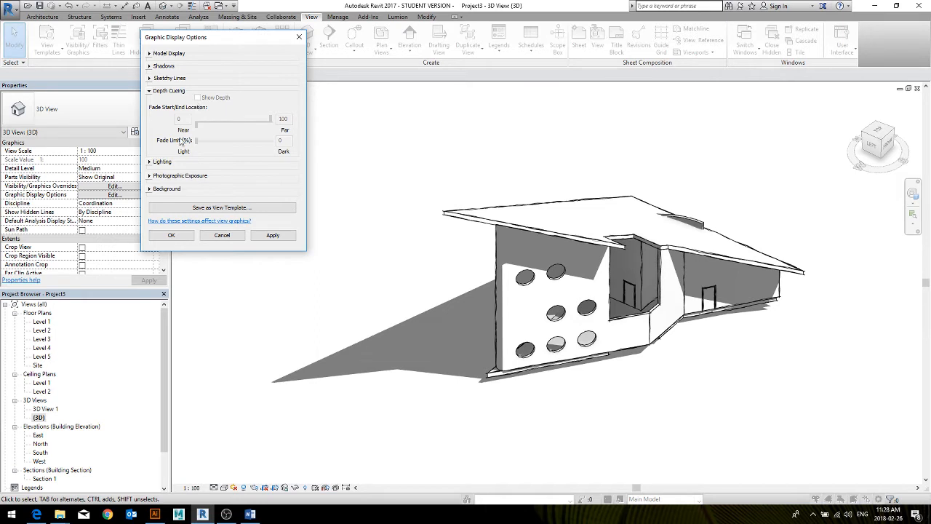
pyautogui.click(150, 162)
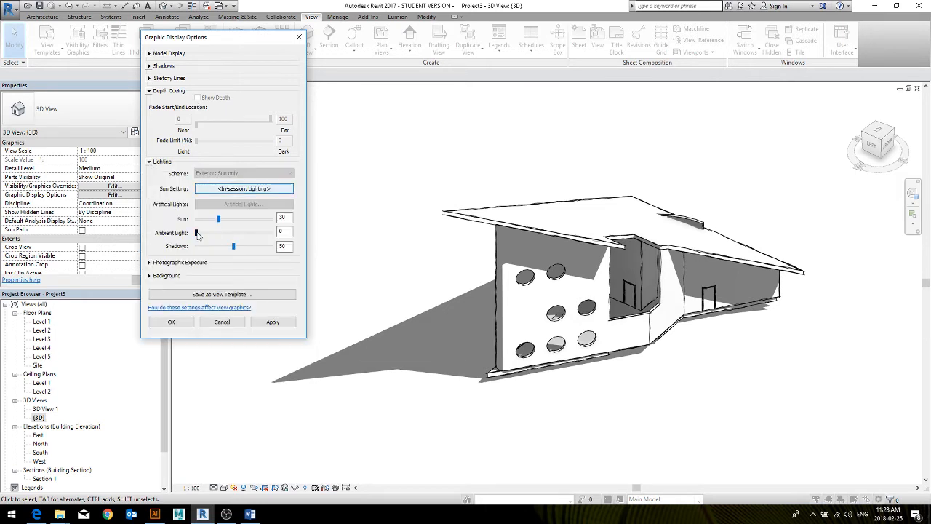
pyautogui.moveTo(196, 233); pyautogui.dragTo(210, 218)
pyautogui.click(274, 322)
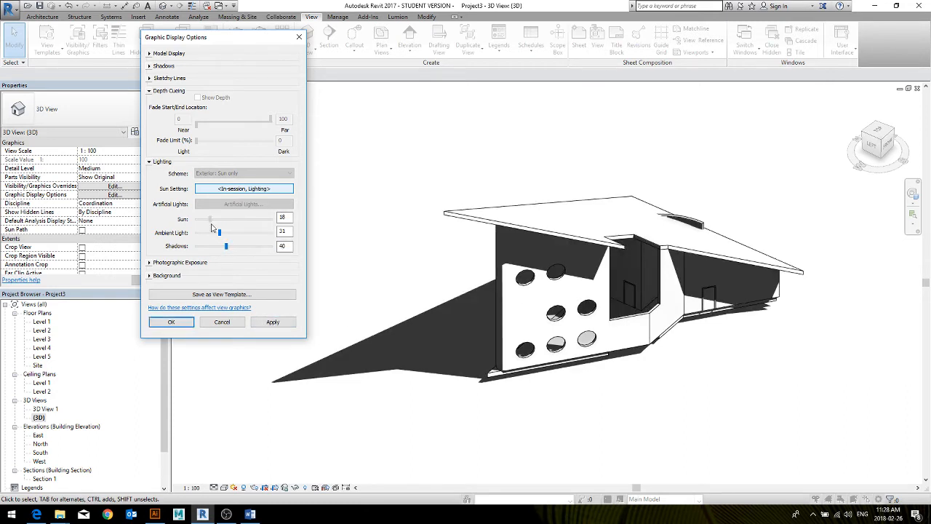
pyautogui.click(270, 324)
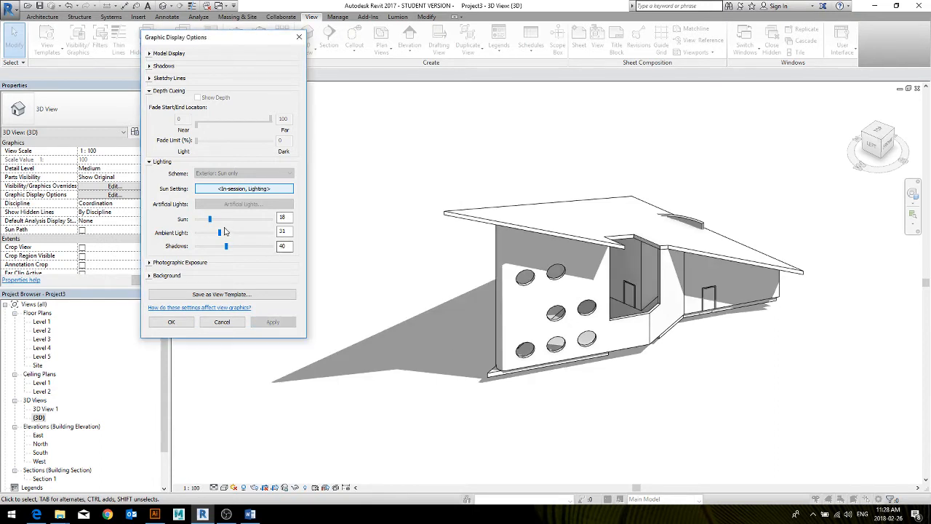
pyautogui.moveTo(211, 219); pyautogui.dragTo(241, 246)
pyautogui.click(272, 321)
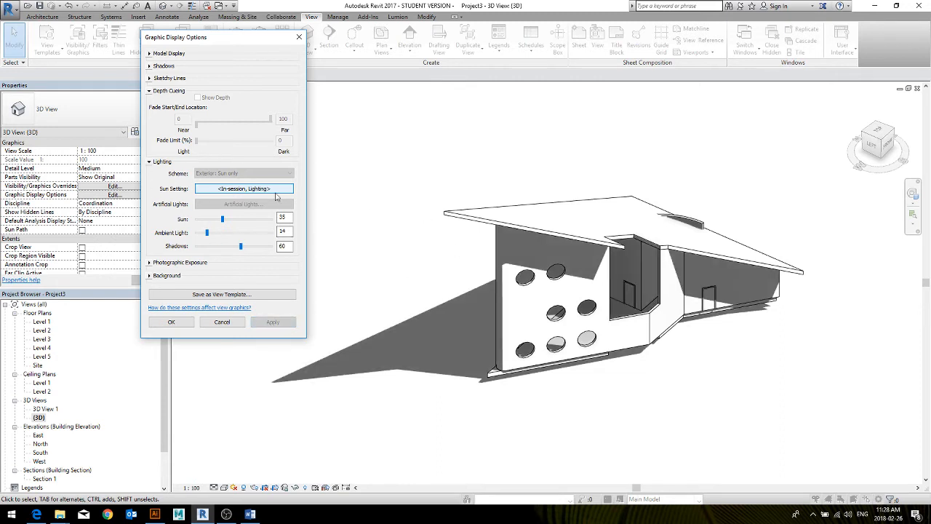
pyautogui.click(149, 90)
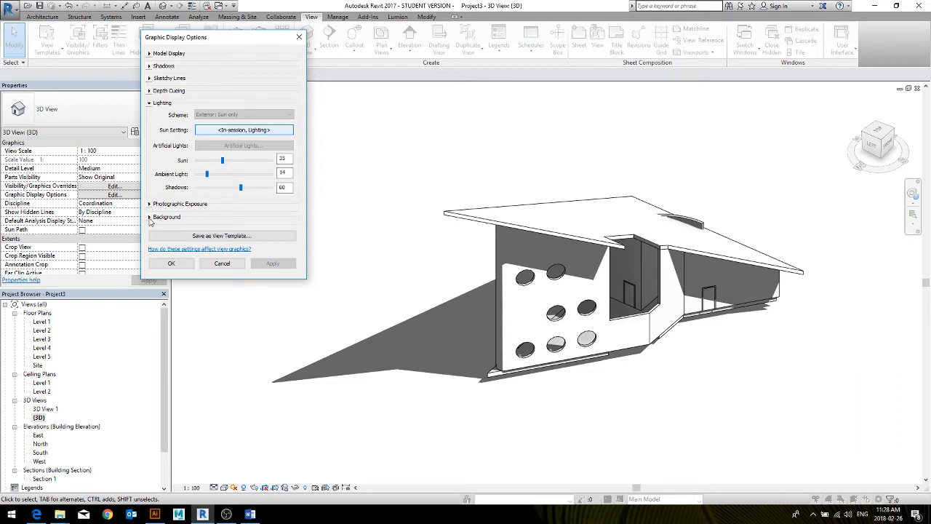
# Try a Gradient background behind the 3D model and set the background back to None.
pyautogui.click(149, 217)
pyautogui.click(226, 235)
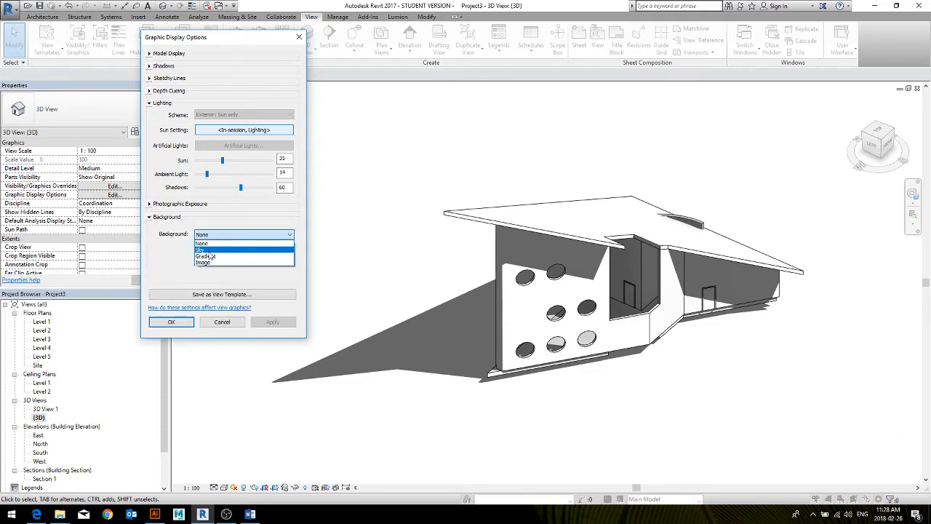
pyautogui.click(211, 256)
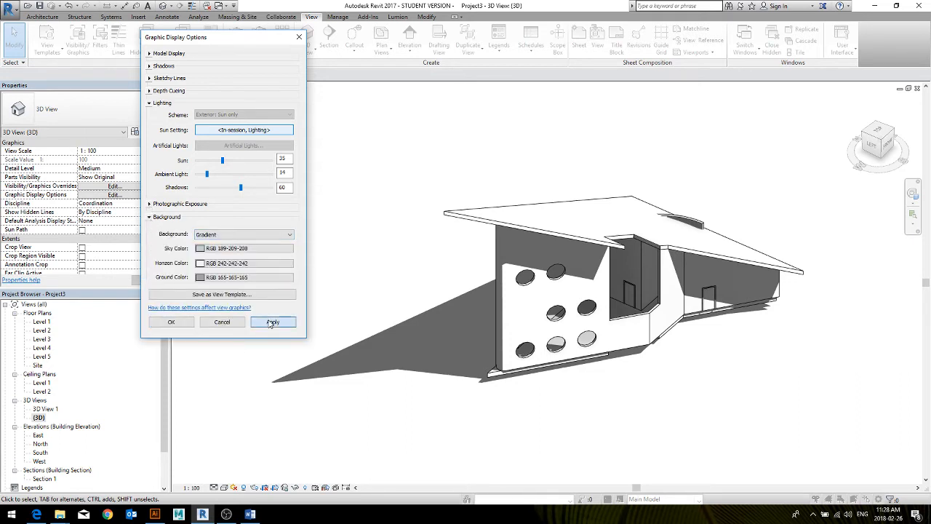
pyautogui.click(273, 323)
pyautogui.click(203, 235)
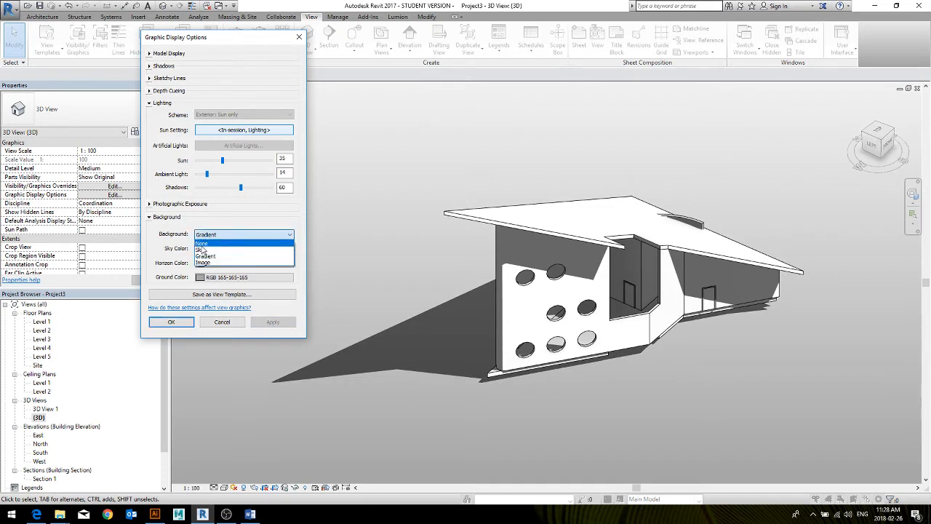
pyautogui.click(201, 243)
pyautogui.click(272, 321)
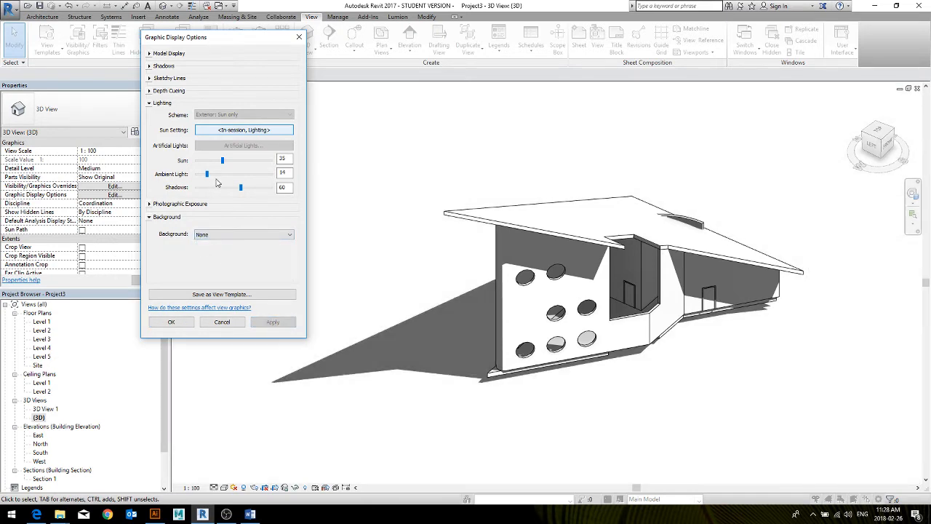
# Open the sun settings from the view's lighting options and apply a Single Day solar study.
pyautogui.moveTo(167, 40); pyautogui.dragTo(186, 40)
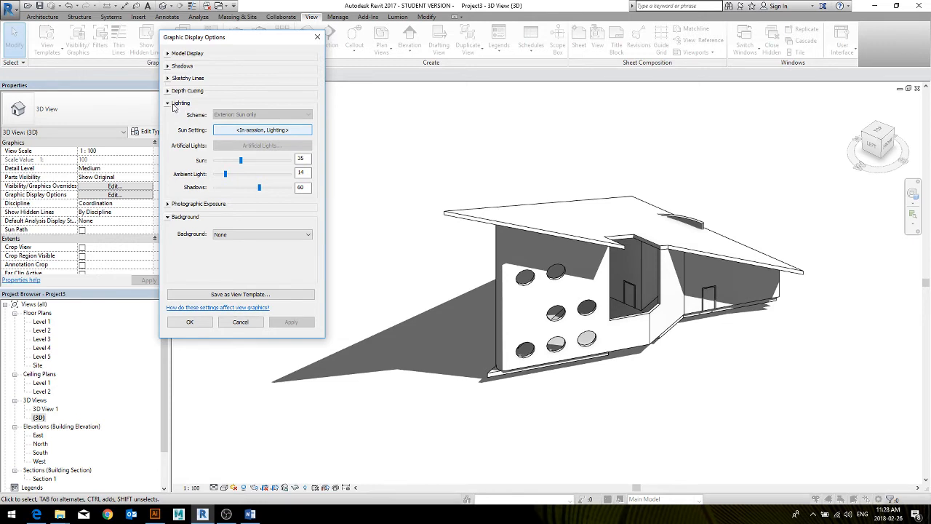
pyautogui.click(236, 130)
pyautogui.moveTo(219, 96); pyautogui.dragTo(274, 159)
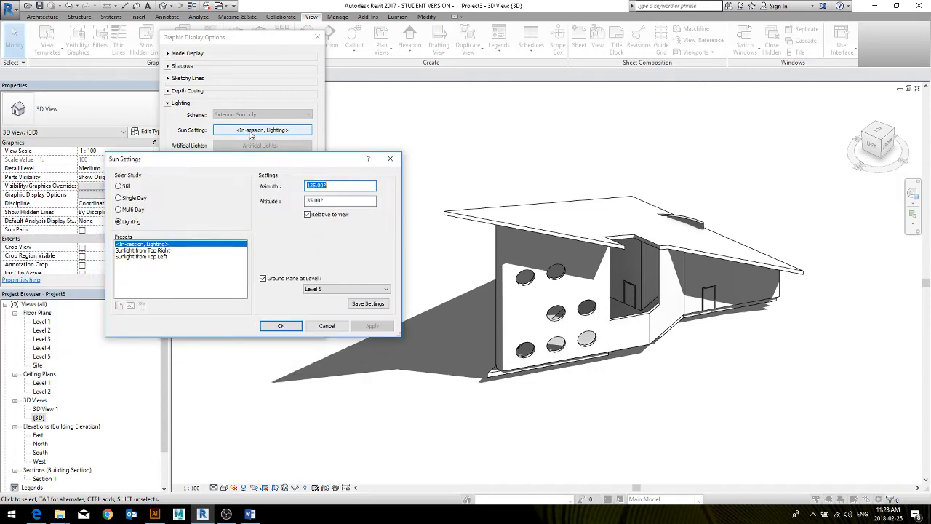
pyautogui.moveTo(183, 160); pyautogui.dragTo(144, 82)
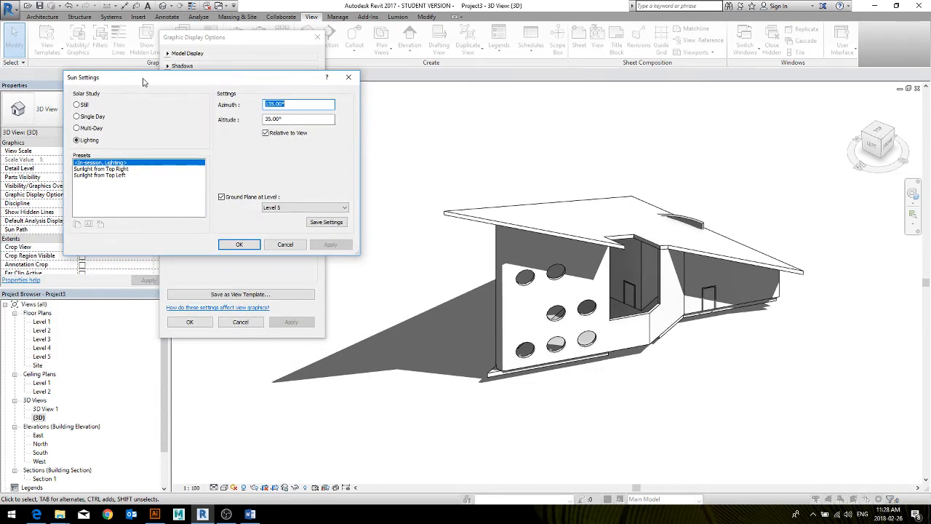
pyautogui.click(77, 117)
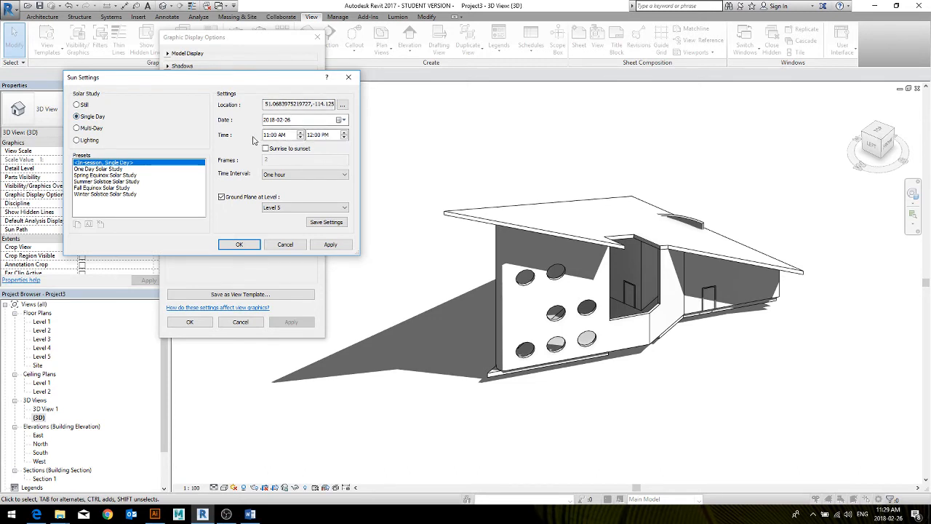
pyautogui.click(328, 246)
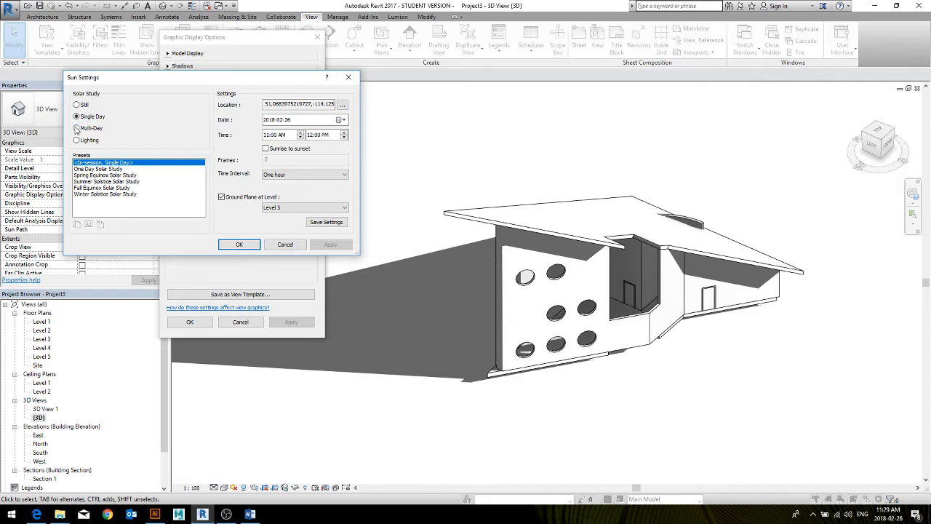
# Switch the solar study to Multi-Day with the Multi Day Solar Study preset and accept the sun and display settings.
pyautogui.click(76, 128)
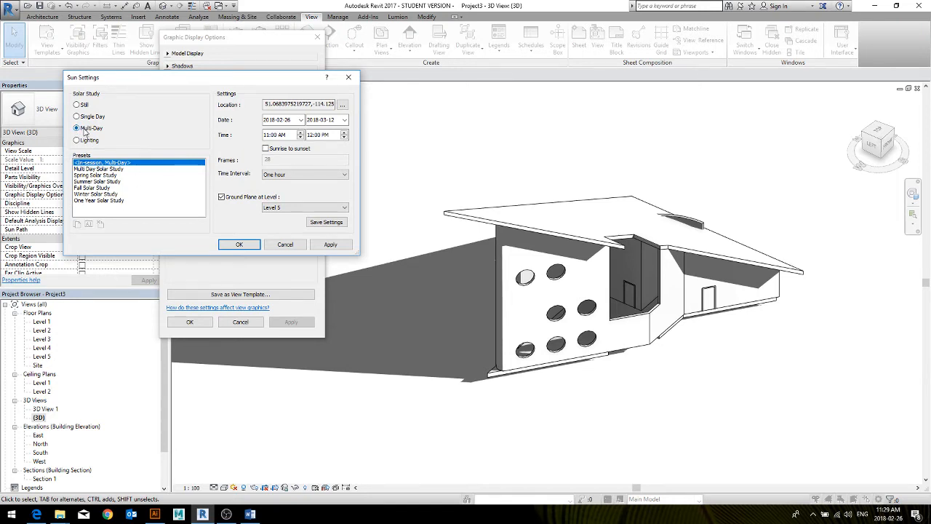
pyautogui.click(100, 169)
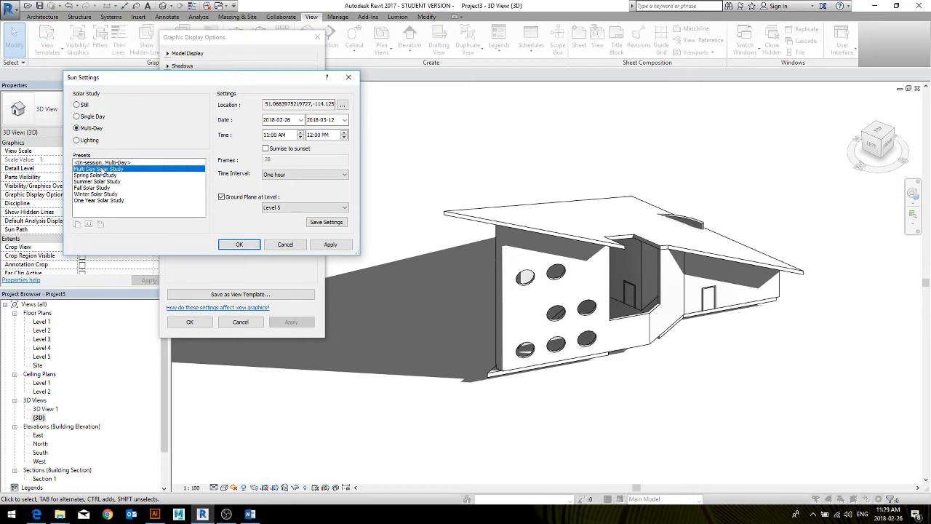
pyautogui.click(239, 245)
pyautogui.click(190, 304)
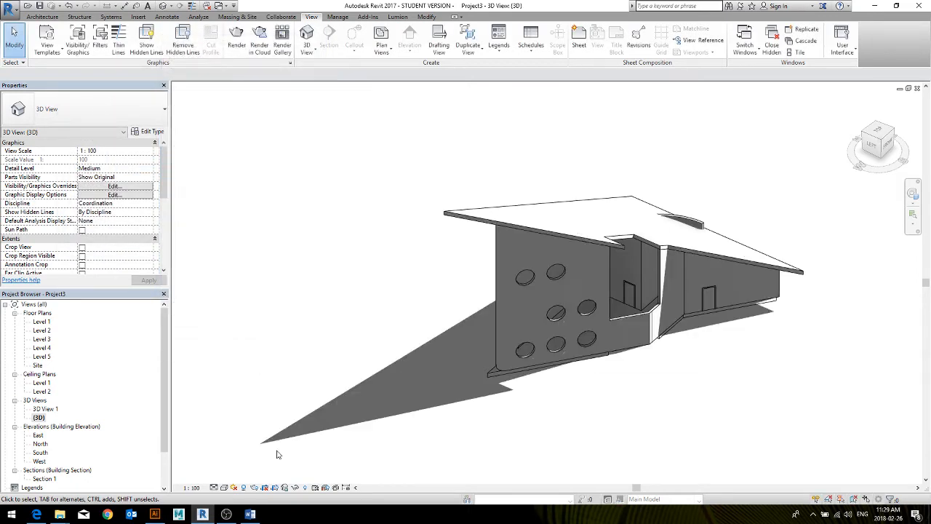
# Preview the solar study in the 3D view, advancing to the following frame and playing the shadow animation.
pyautogui.click(233, 487)
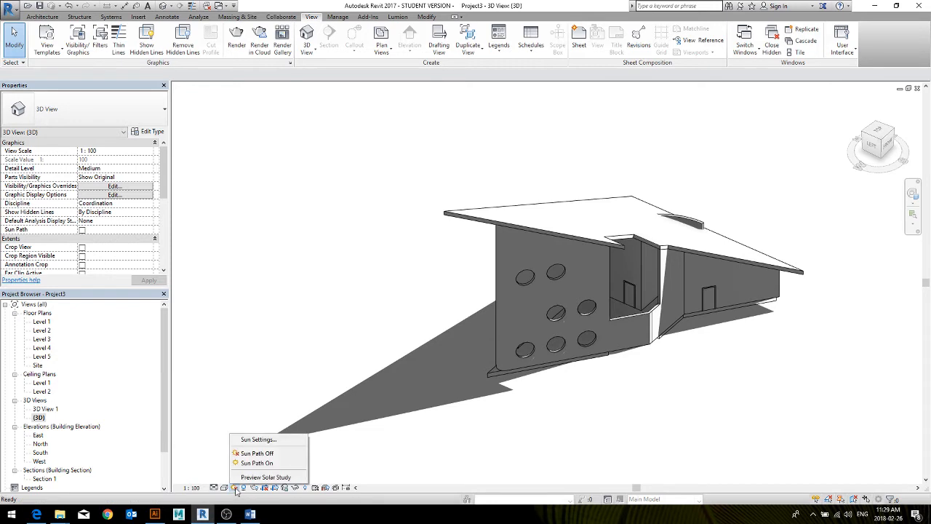
pyautogui.click(265, 477)
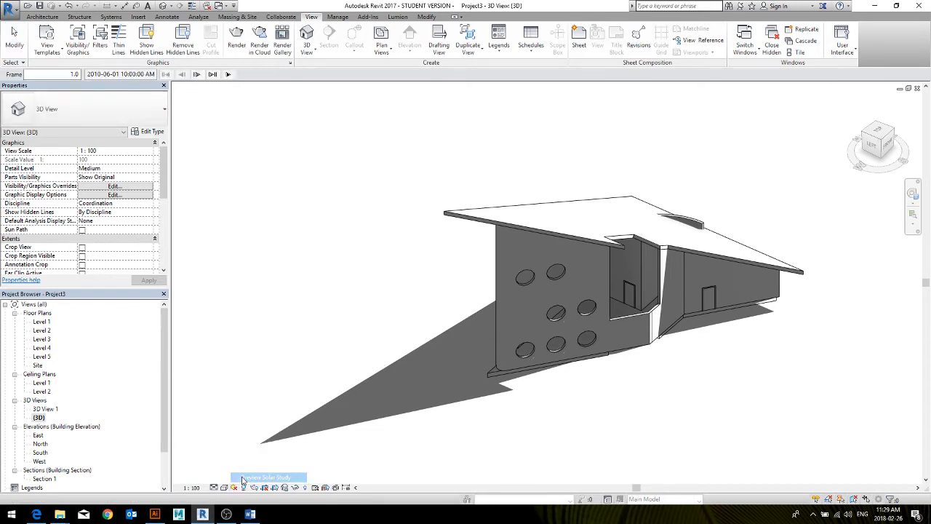
pyautogui.click(196, 74)
pyautogui.click(196, 74)
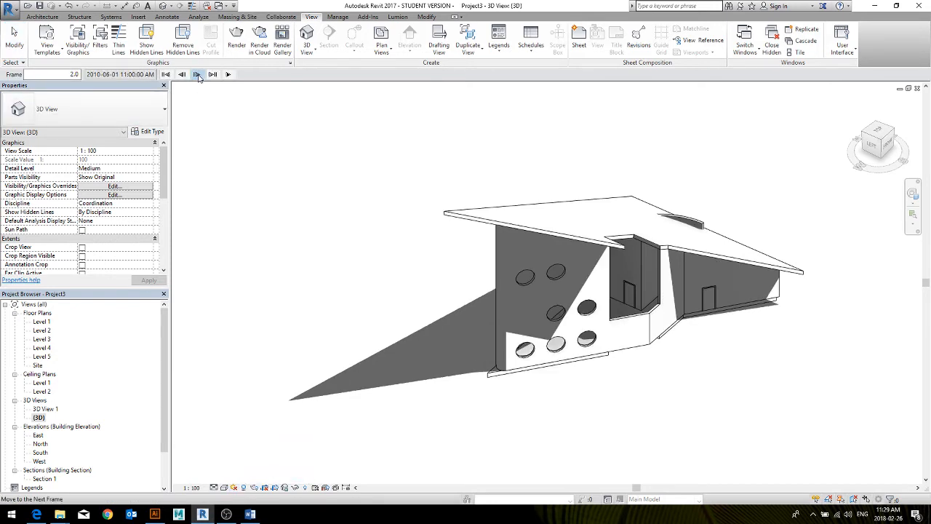
pyautogui.click(228, 74)
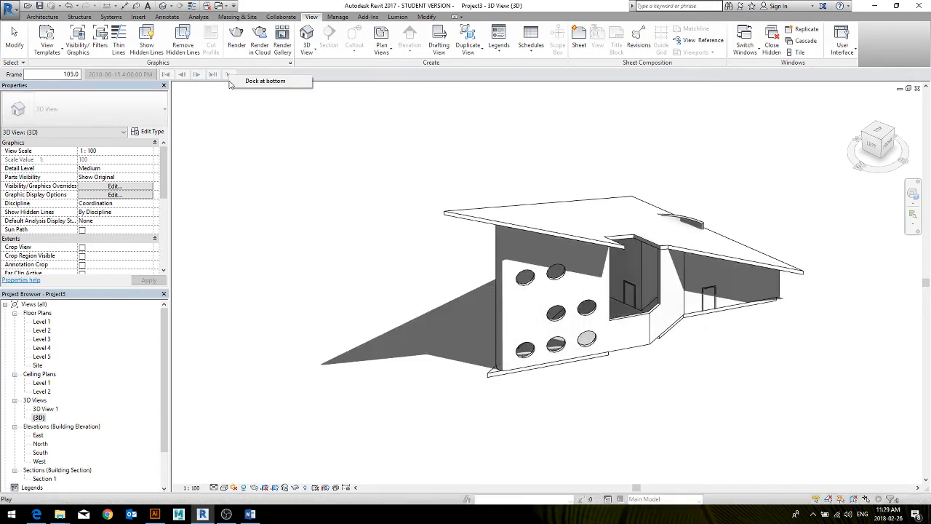
# Stop the shadow animation and start the solar study preview again for the 3D view.
pyautogui.click(239, 200)
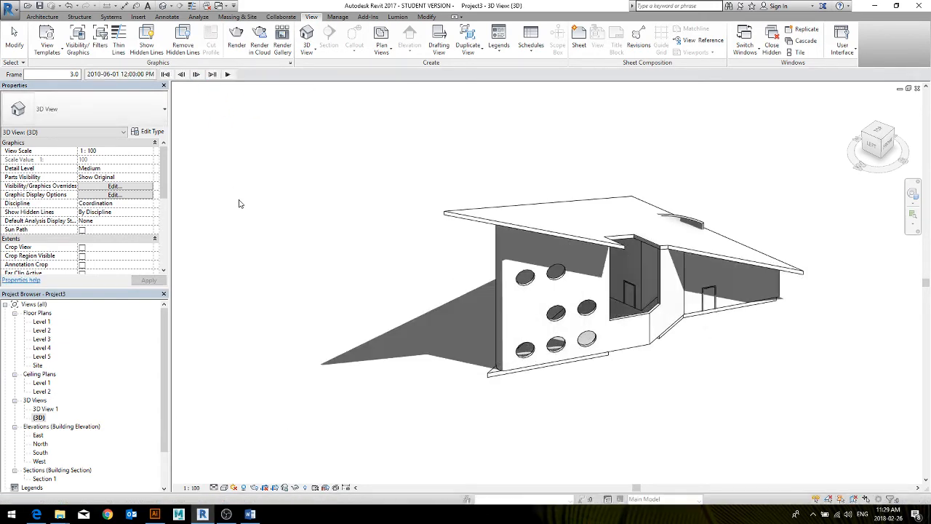
pyautogui.click(236, 488)
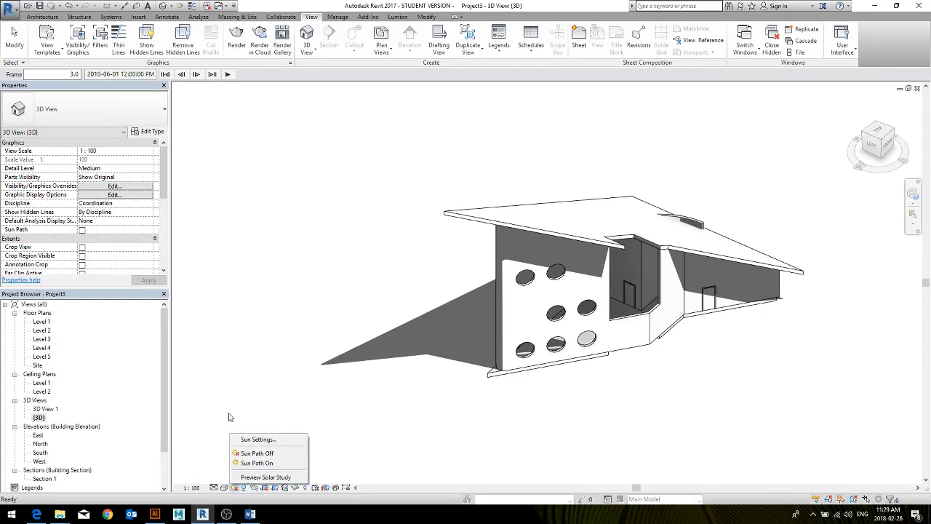
pyautogui.click(248, 477)
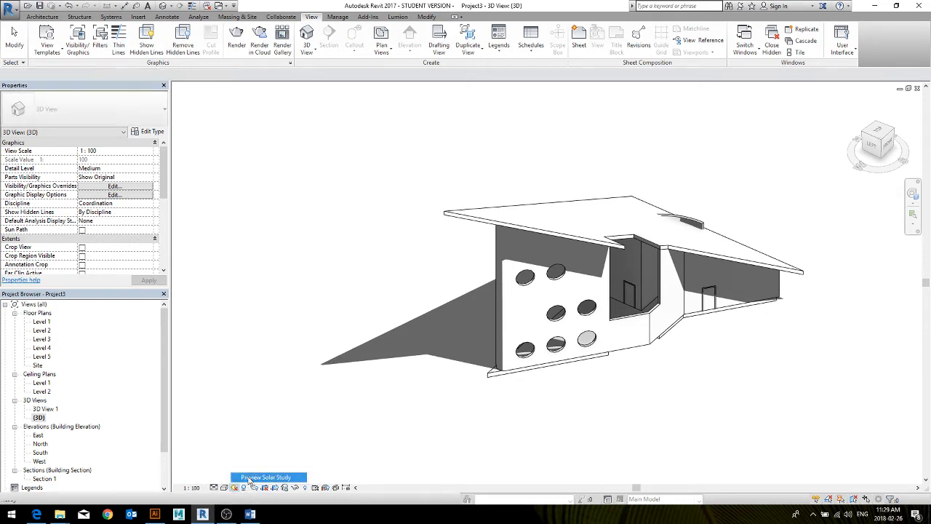
# Switch the 3D view's sun setting to a Still solar study with the Summer Solstice preset and accept the display options.
pyautogui.click(128, 194)
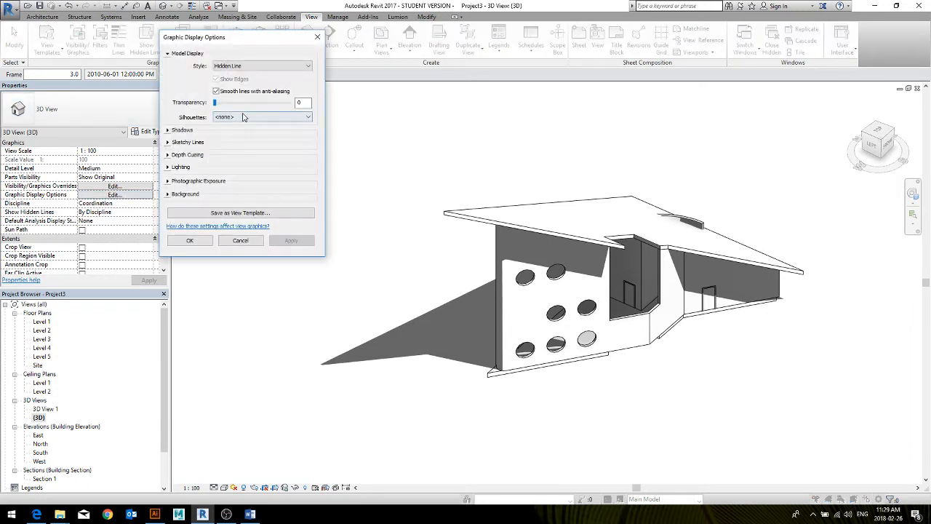
pyautogui.click(167, 168)
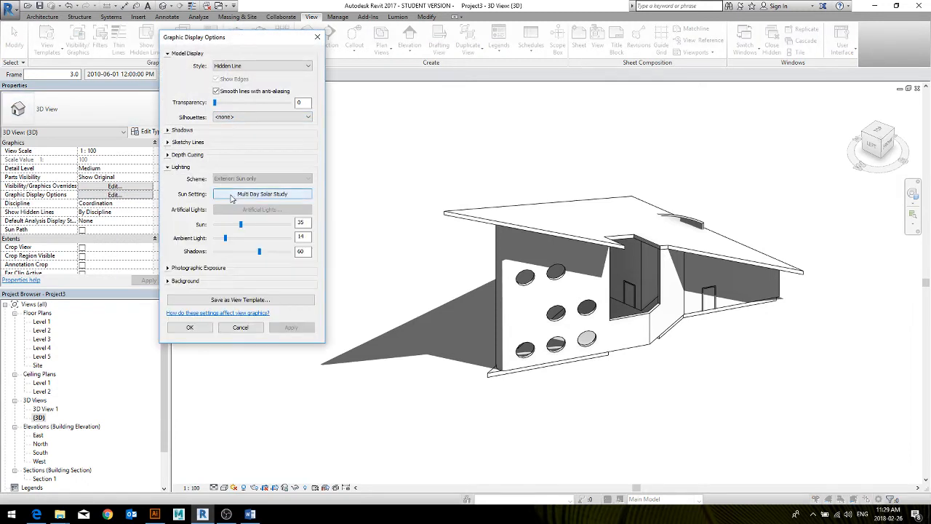
pyautogui.click(262, 193)
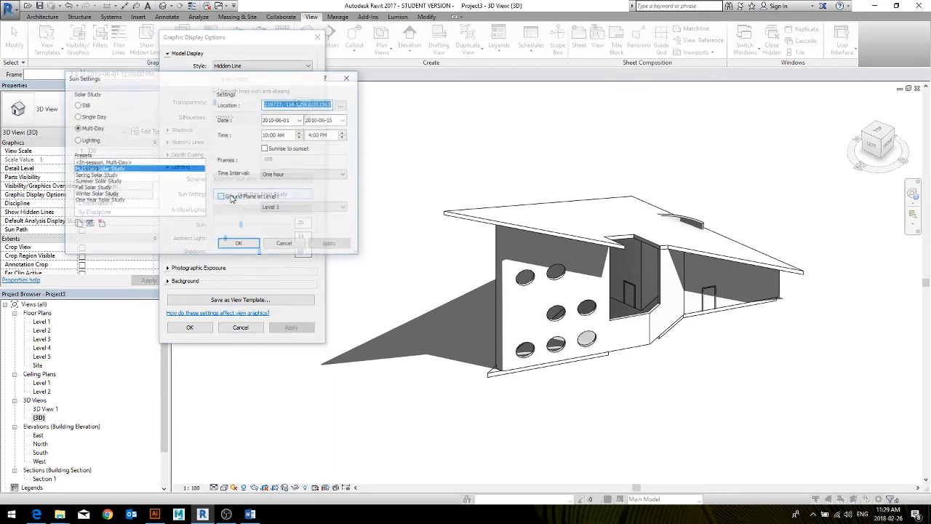
pyautogui.click(77, 105)
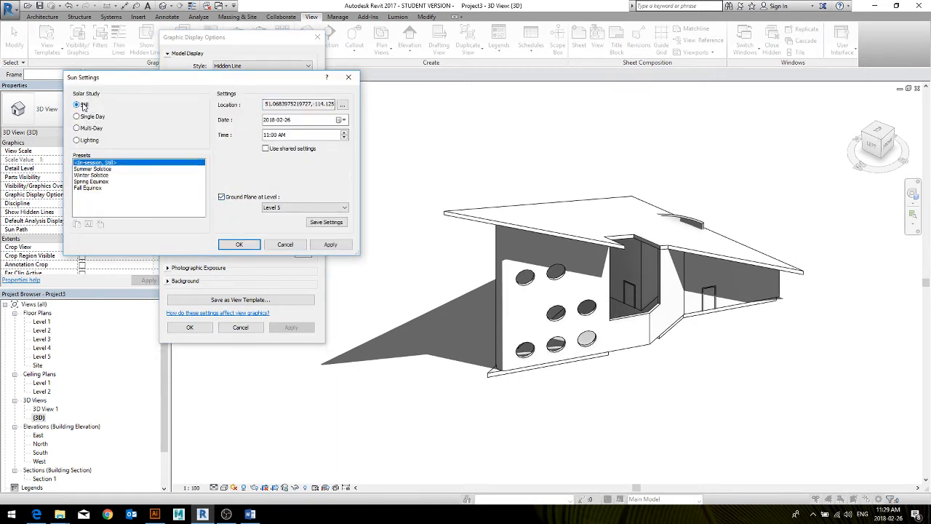
pyautogui.click(88, 170)
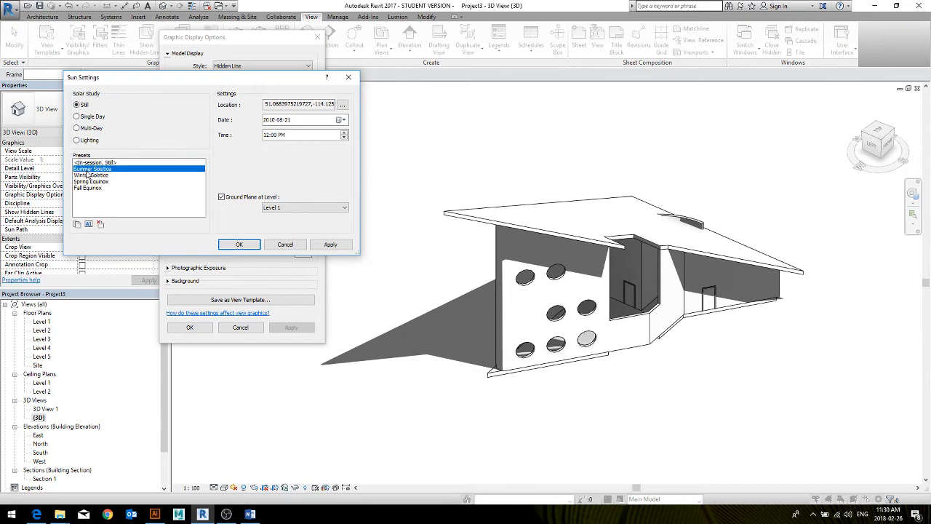
pyautogui.click(239, 245)
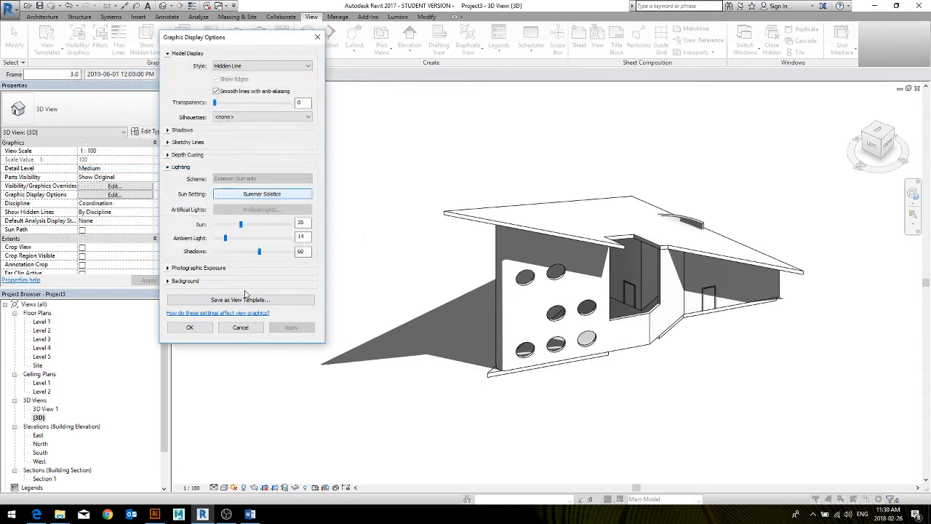
pyautogui.click(204, 327)
pyautogui.moveTo(377, 228); pyautogui.dragTo(323, 253, button='middle')
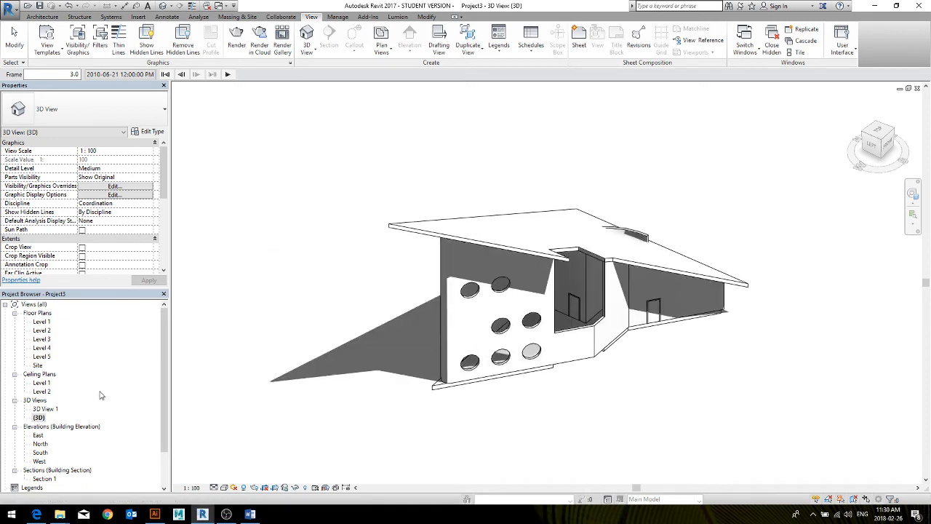
# View the North, East and South building elevations in turn.
pyautogui.doubleClick(40, 444)
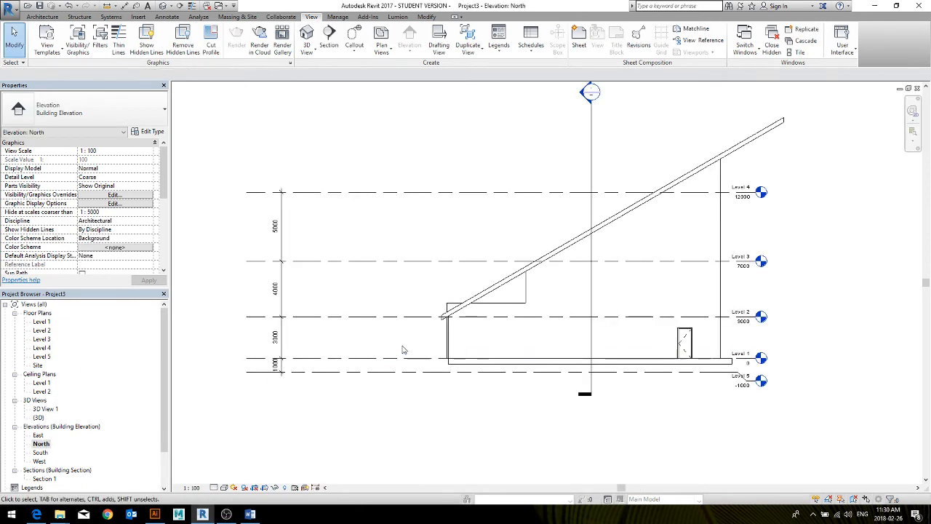
pyautogui.moveTo(404, 347); pyautogui.dragTo(399, 357, button='middle')
pyautogui.doubleClick(38, 435)
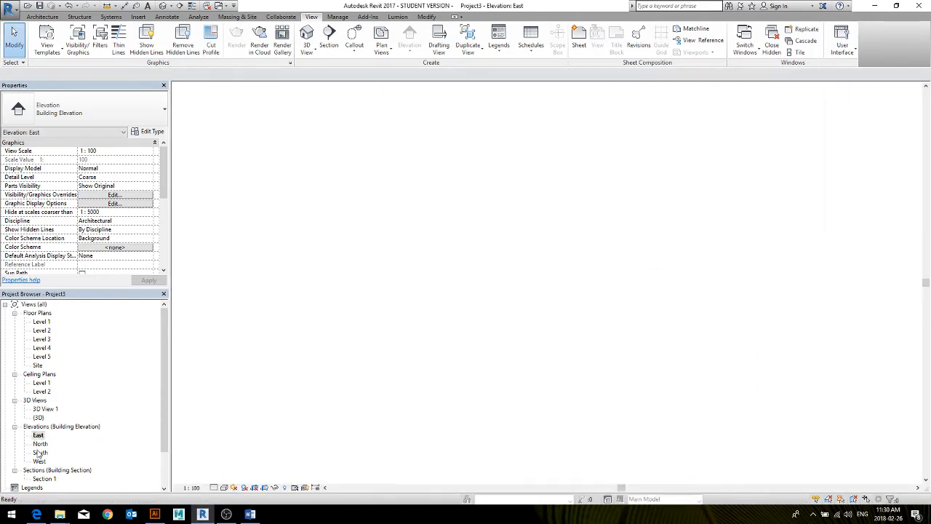
pyautogui.doubleClick(40, 452)
# Open the West elevation, turn on its shadows and apply ambient shadows in the graphic display options.
pyautogui.doubleClick(40, 461)
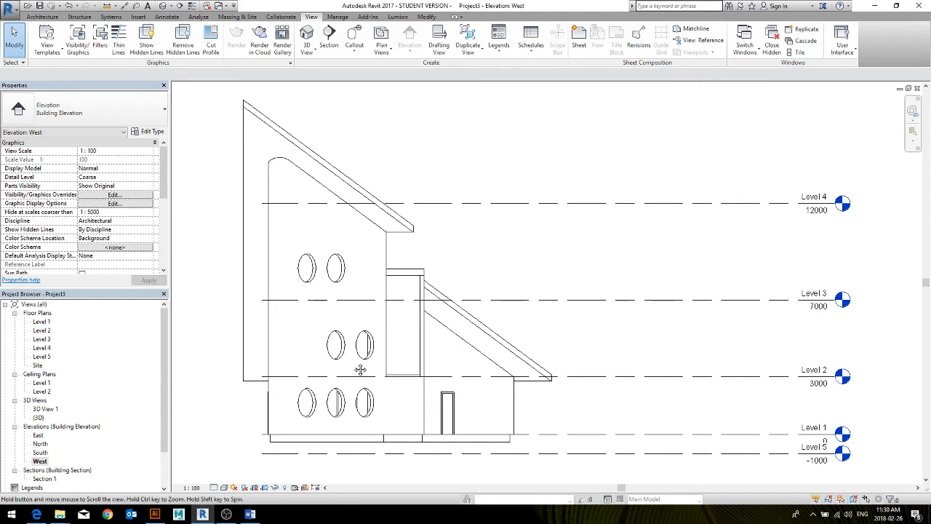
pyautogui.click(244, 488)
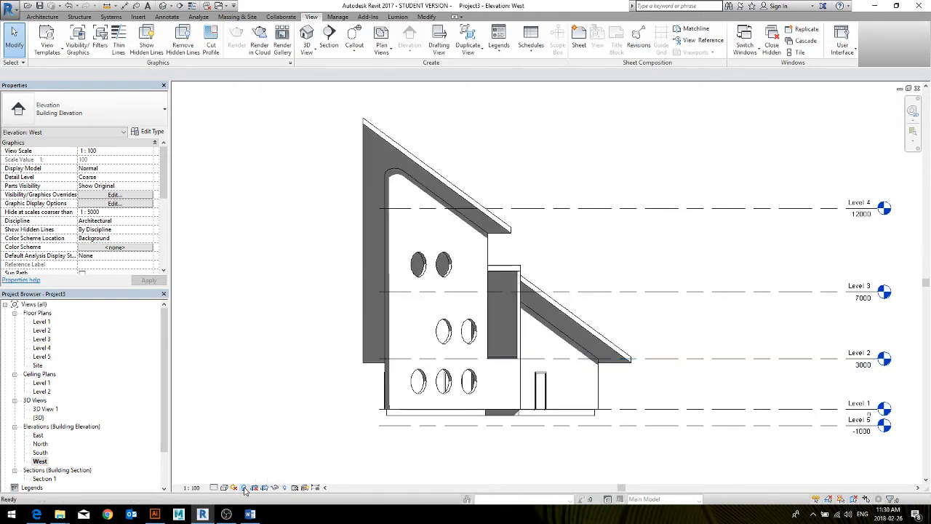
pyautogui.click(116, 204)
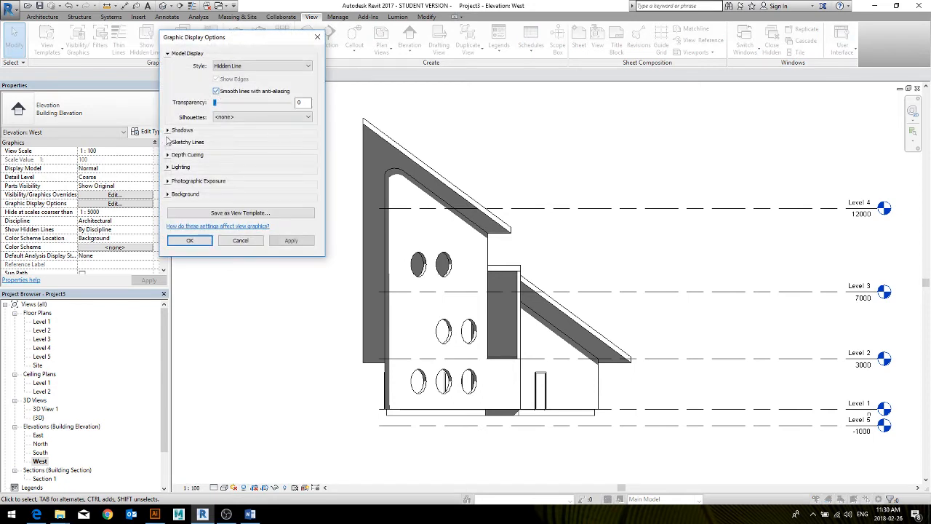
pyautogui.click(169, 131)
pyautogui.click(216, 148)
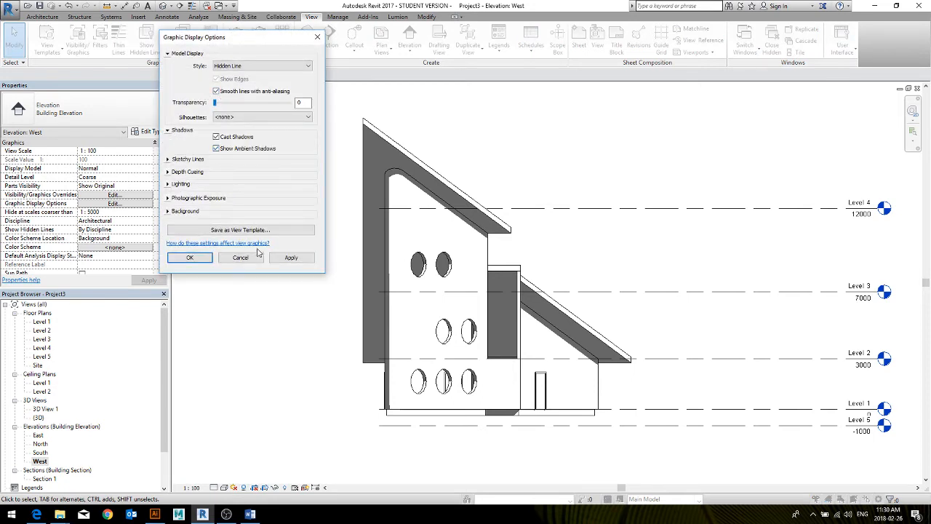
pyautogui.click(292, 258)
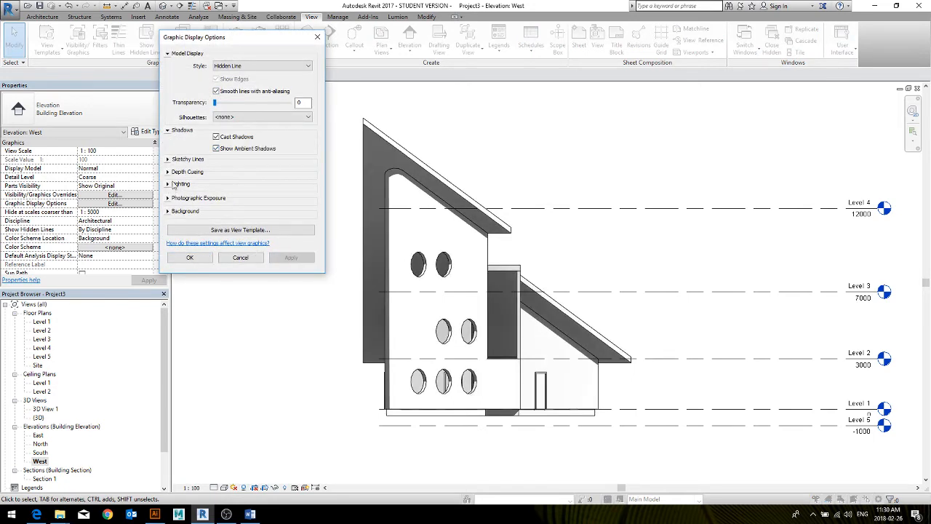
# Enable Show Depth under depth cueing for the West elevation and apply it.
pyautogui.click(168, 172)
pyautogui.click(216, 178)
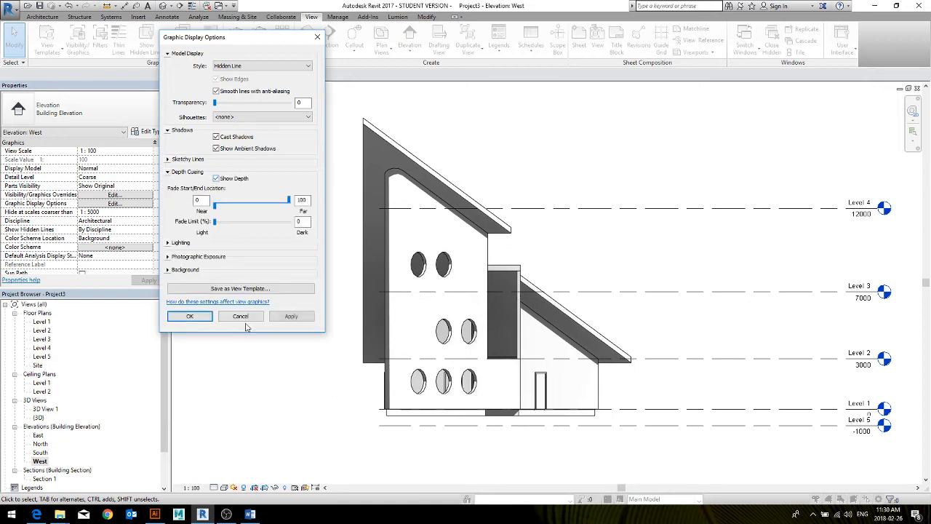
pyautogui.click(306, 316)
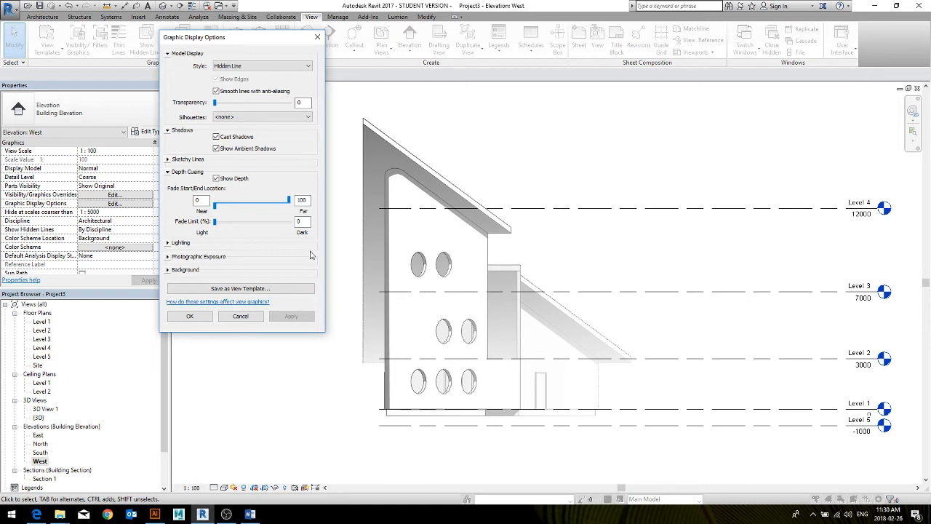
# Apply a depth fade limit of 20% with fade start and end locations of 55 and 90, and close the display options.
pyautogui.moveTo(216, 221); pyautogui.dragTo(230, 221)
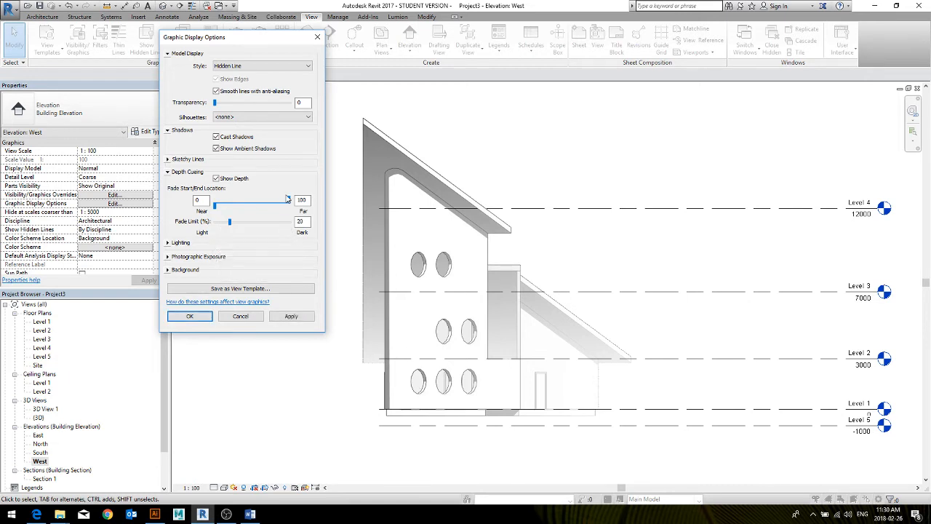
pyautogui.moveTo(288, 199)
pyautogui.mouseDown()
pyautogui.moveTo(234, 208)
pyautogui.moveTo(282, 200)
pyautogui.mouseUp()
pyautogui.click(291, 316)
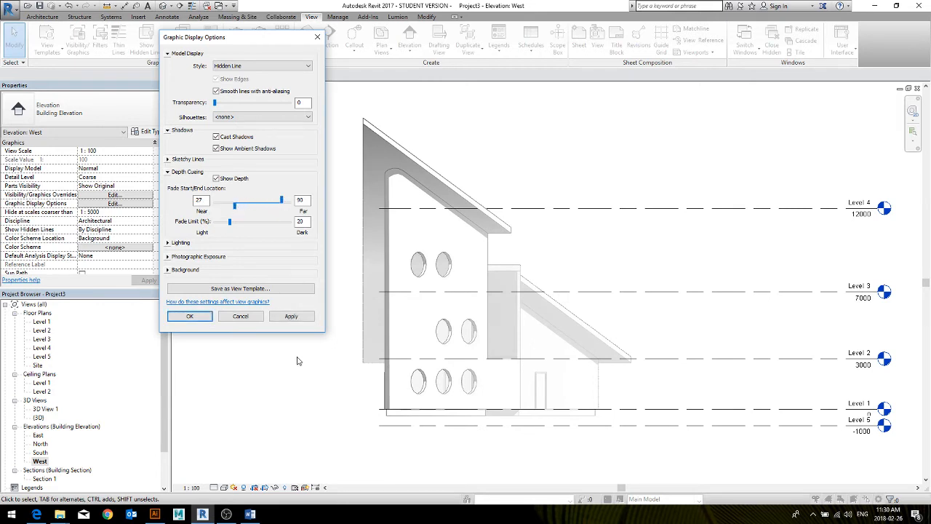
pyautogui.click(290, 316)
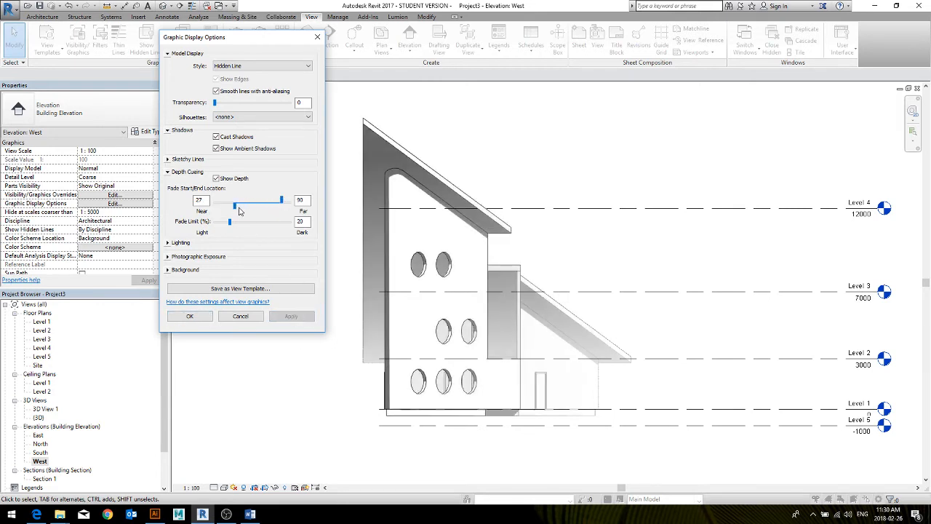
pyautogui.moveTo(235, 208); pyautogui.dragTo(254, 207)
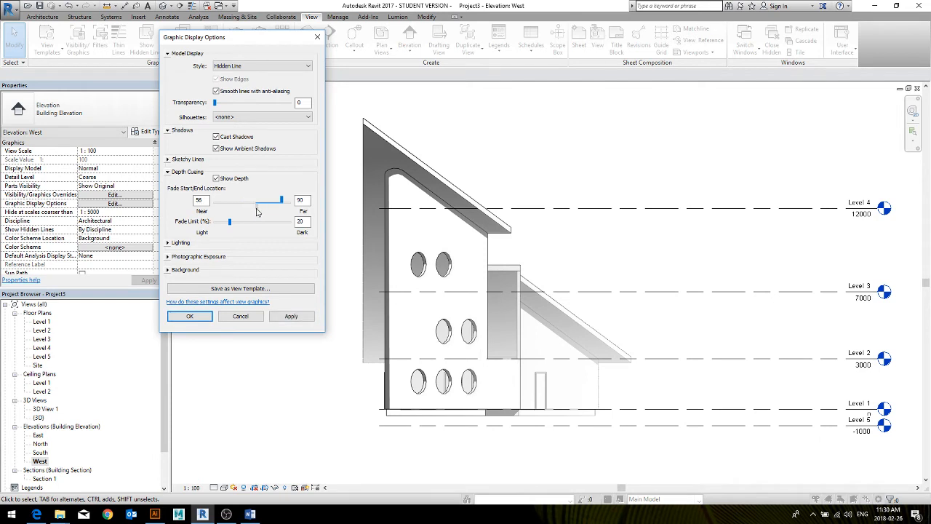
pyautogui.click(291, 315)
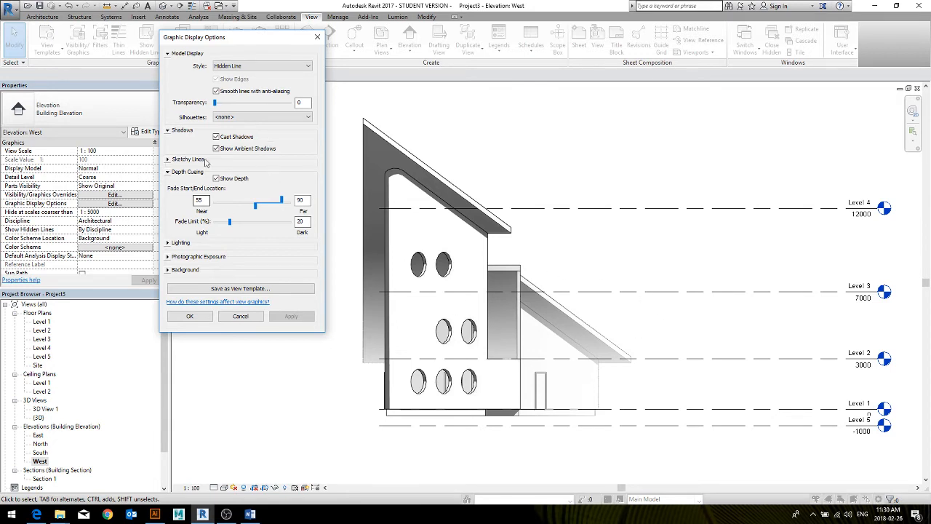
pyautogui.click(254, 316)
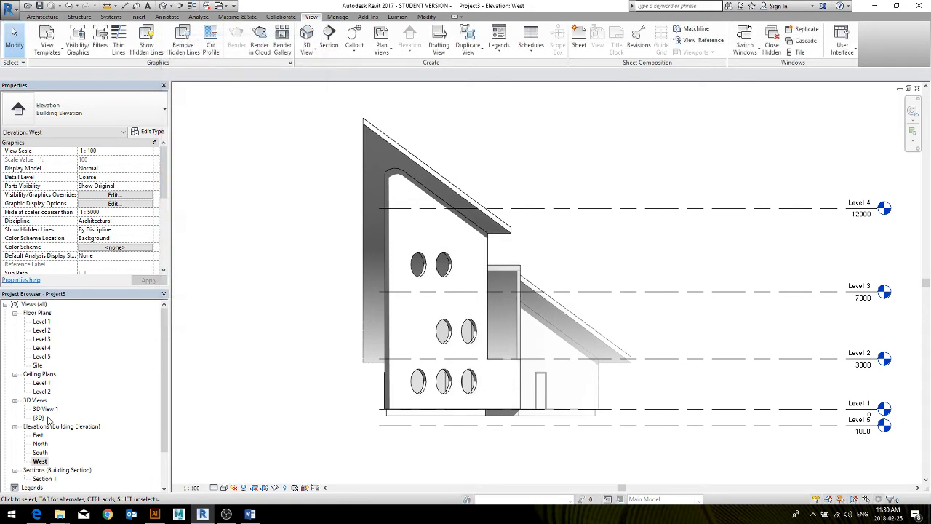
# Compare the perspective 3D View 1, the default 3D view and the West elevation, returning to the default 3D view.
pyautogui.doubleClick(45, 409)
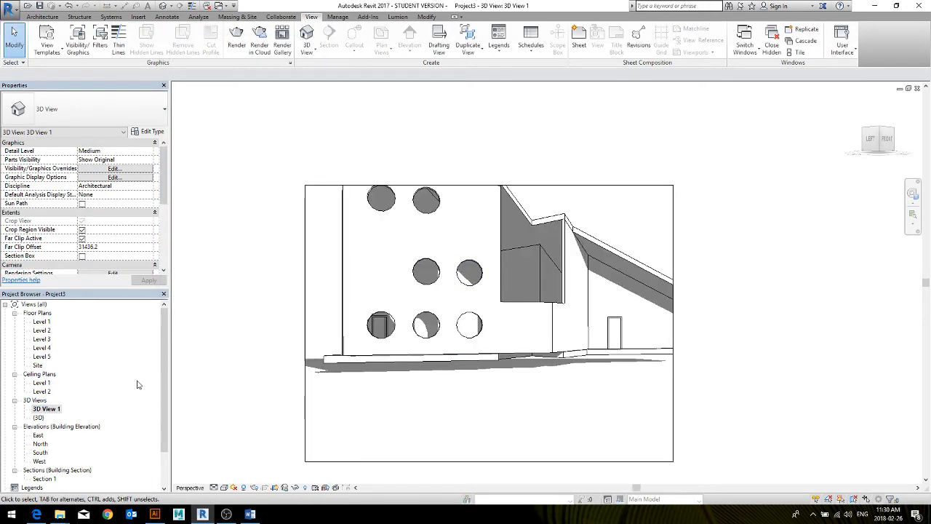
pyautogui.doubleClick(38, 417)
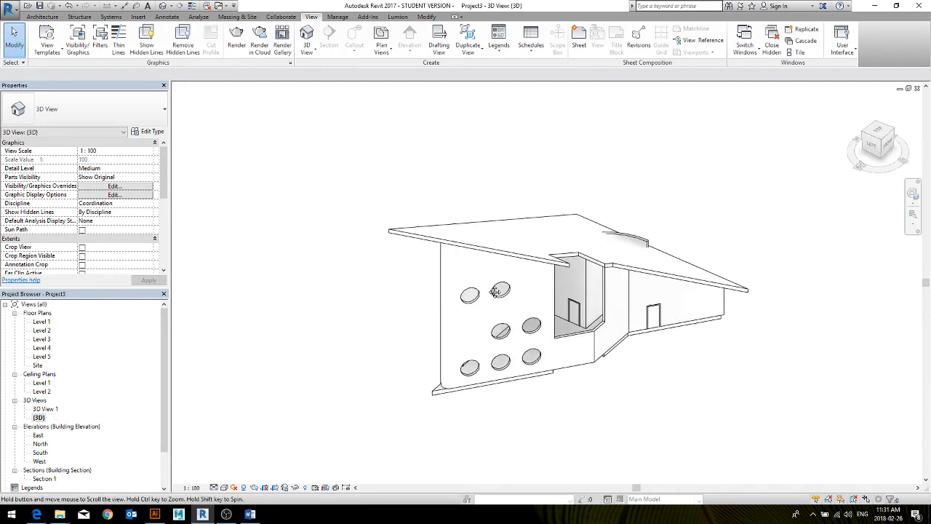
pyautogui.moveTo(494, 291); pyautogui.dragTo(495, 293, button='middle')
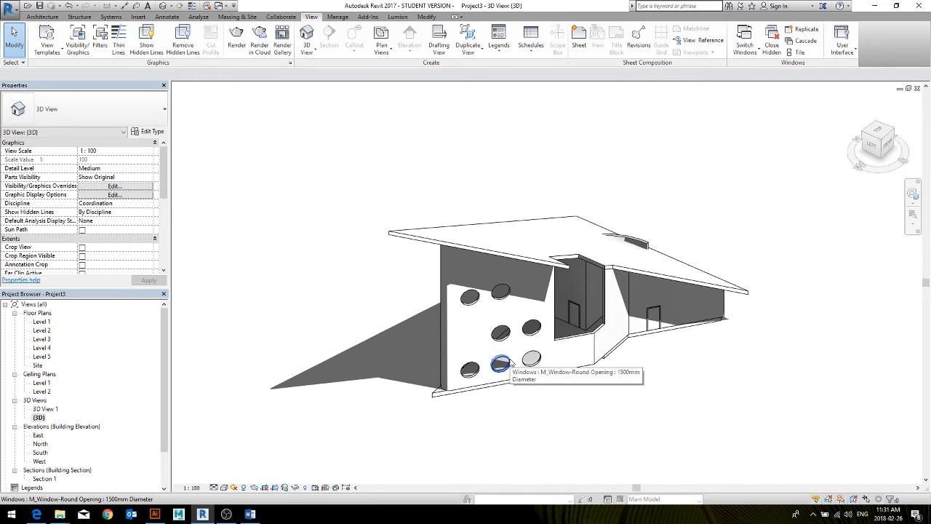
pyautogui.moveTo(524, 384); pyautogui.dragTo(501, 365, button='middle')
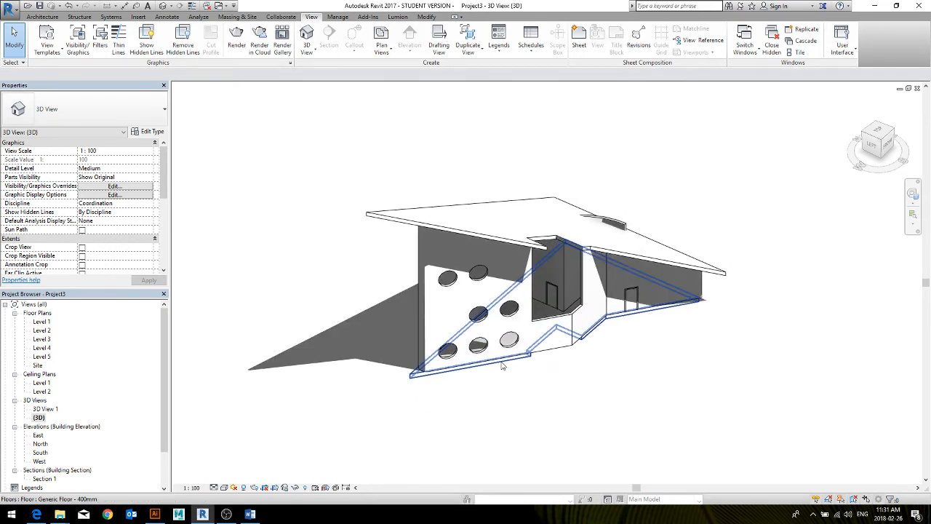
pyautogui.doubleClick(40, 461)
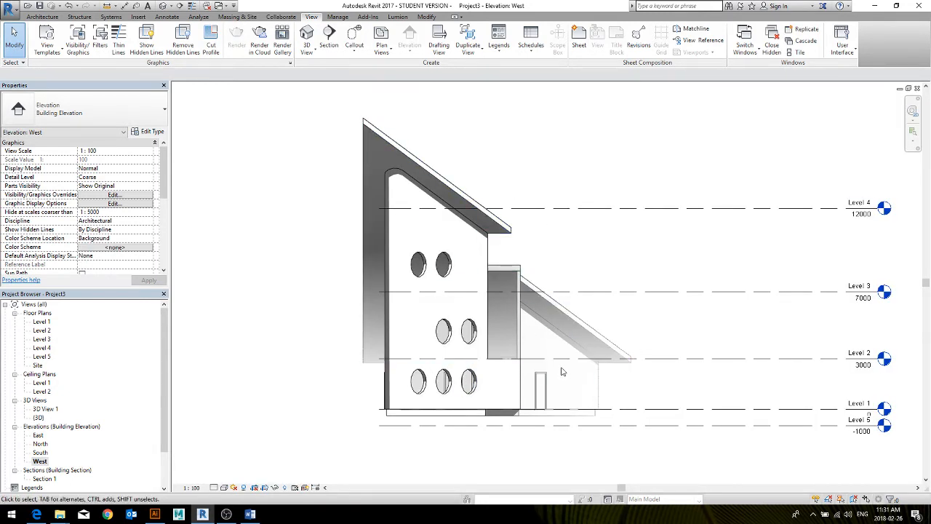
pyautogui.doubleClick(38, 417)
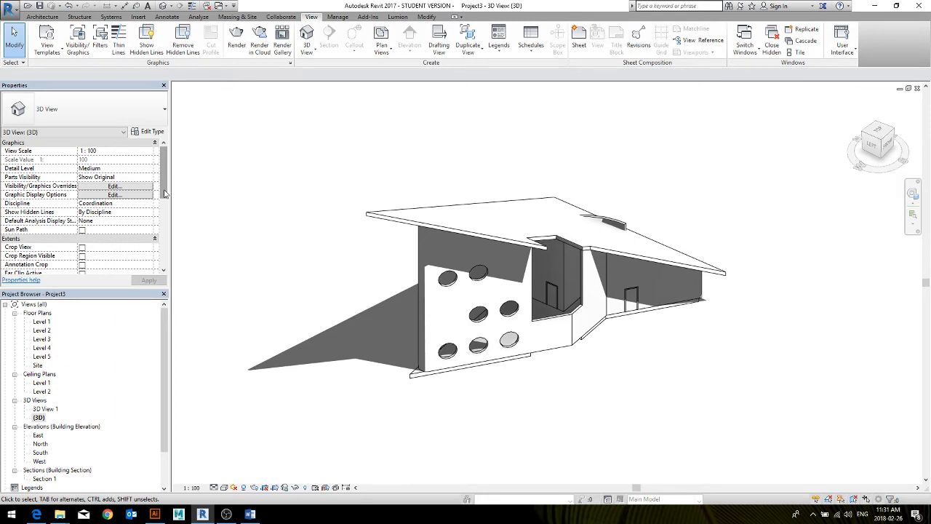
# Open the Level 1 floor plan, try shadows in it and turn them back off.
pyautogui.moveTo(165, 192); pyautogui.dragTo(162, 196)
pyautogui.doubleClick(42, 330)
pyautogui.doubleClick(44, 322)
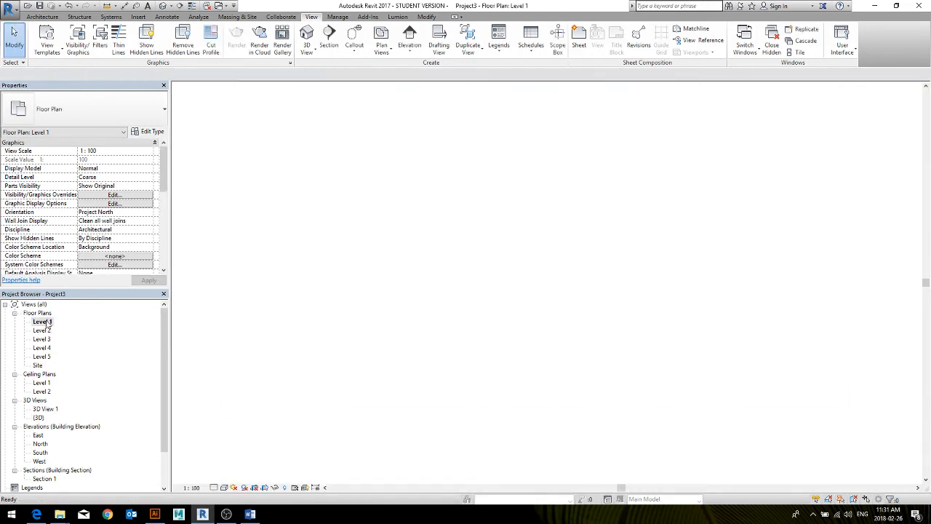
pyautogui.click(246, 487)
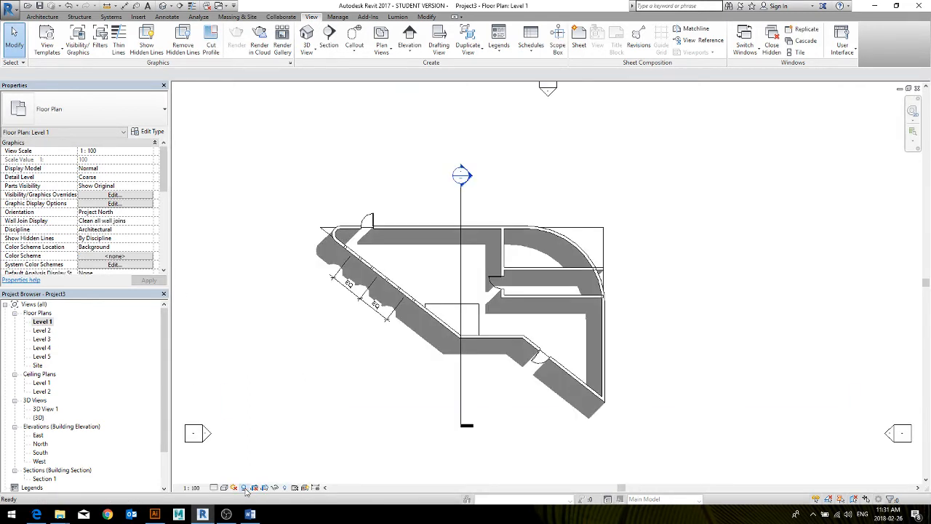
pyautogui.click(245, 487)
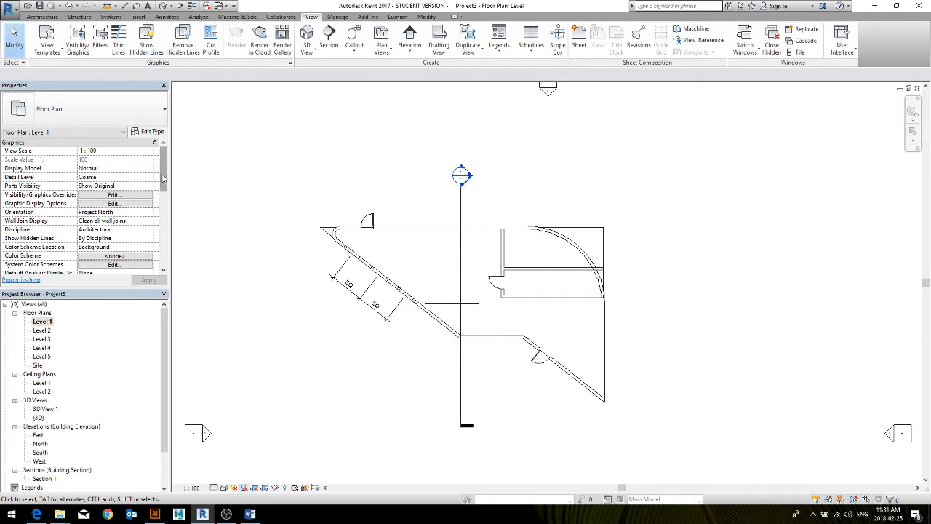
# Open the Level 2 floor plan and frame the building outline with its section line.
pyautogui.moveTo(164, 178); pyautogui.dragTo(166, 196)
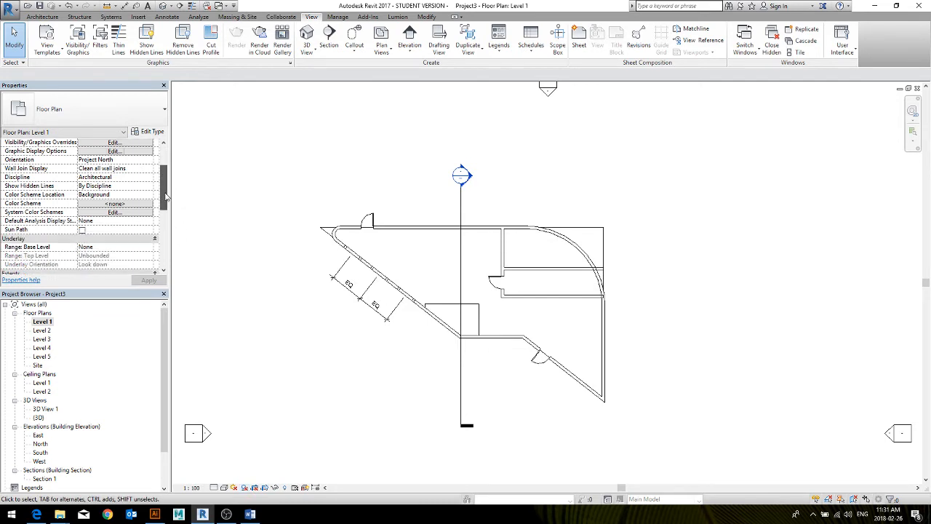
pyautogui.scroll(-3, 166, 196)
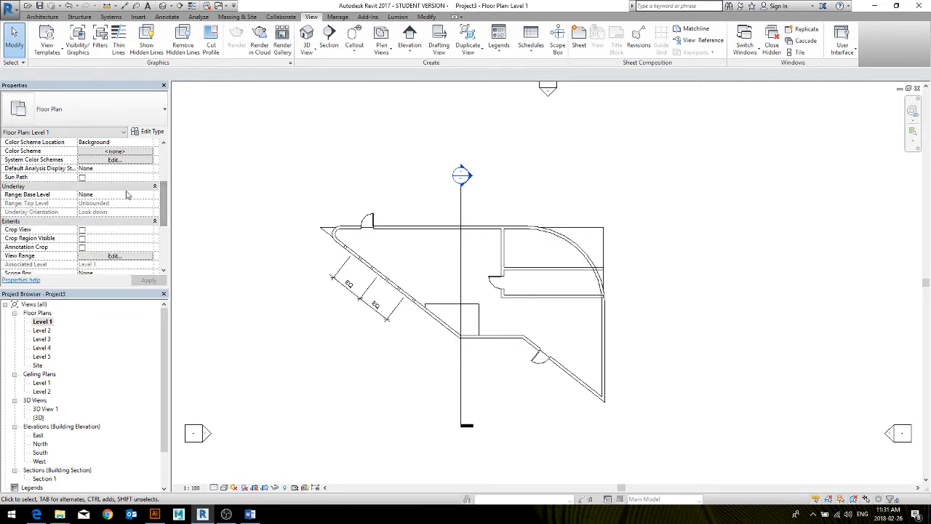
pyautogui.doubleClick(42, 330)
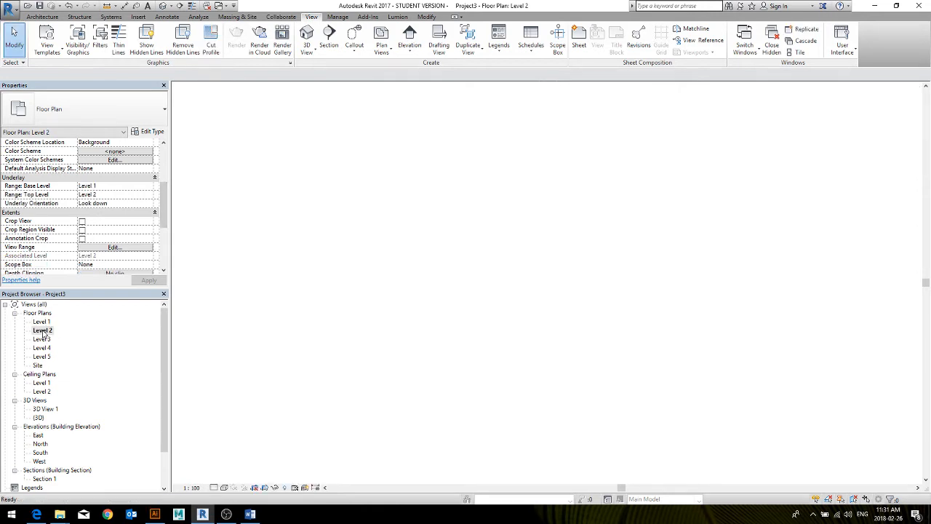
pyautogui.scroll(3, 457, 331)
pyautogui.scroll(1, 512, 348)
pyautogui.moveTo(513, 348); pyautogui.dragTo(502, 286, button='middle')
pyautogui.scroll(-3, 501, 287)
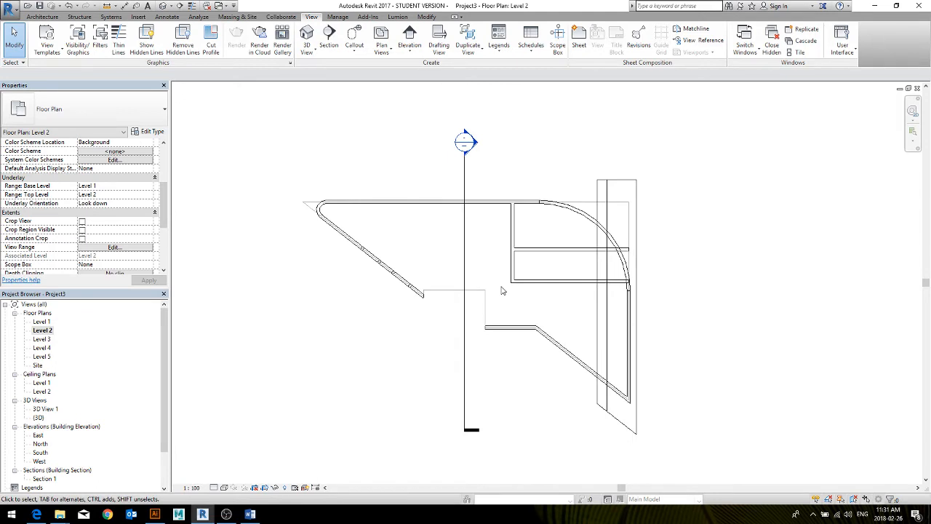
# Try the Level 2 plan with its underlay base level set to None, and set it back to Level 1.
pyautogui.click(114, 189)
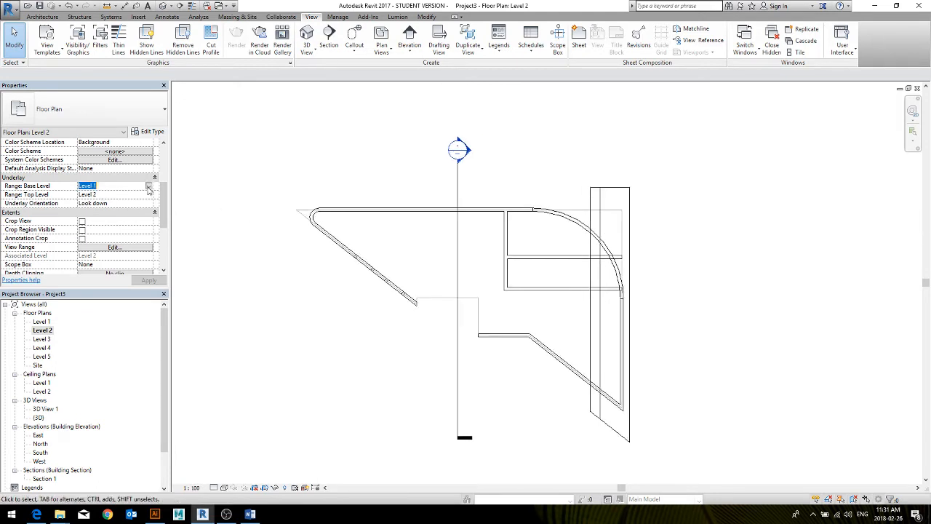
pyautogui.click(149, 189)
pyautogui.click(127, 195)
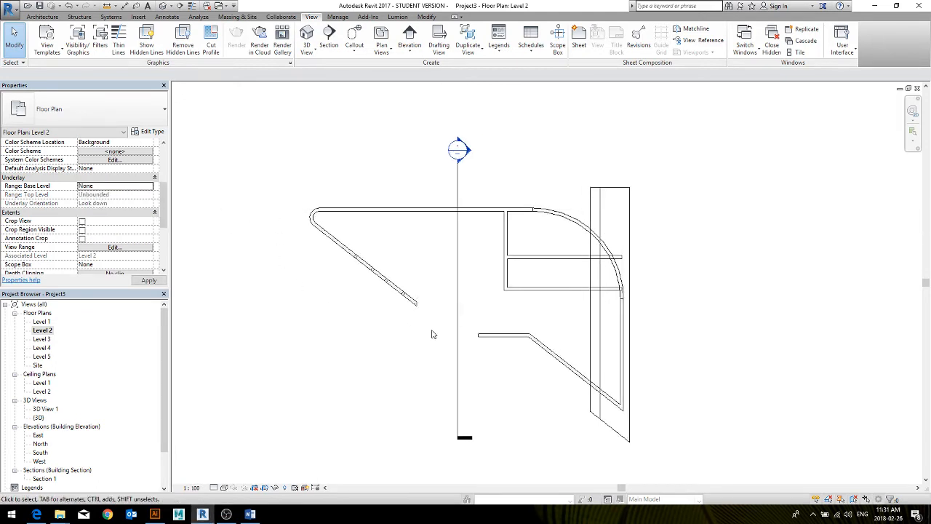
pyautogui.moveTo(432, 334); pyautogui.dragTo(361, 320, button='middle')
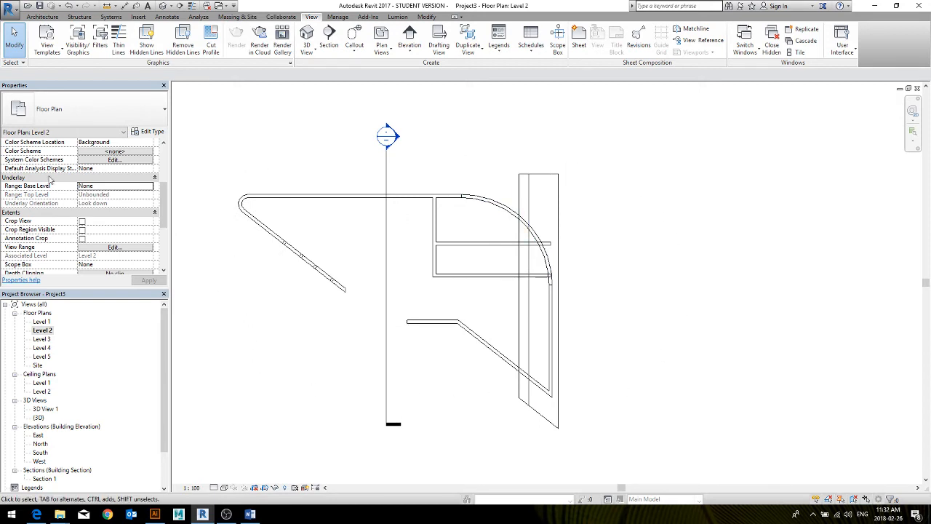
pyautogui.click(114, 187)
pyautogui.click(149, 187)
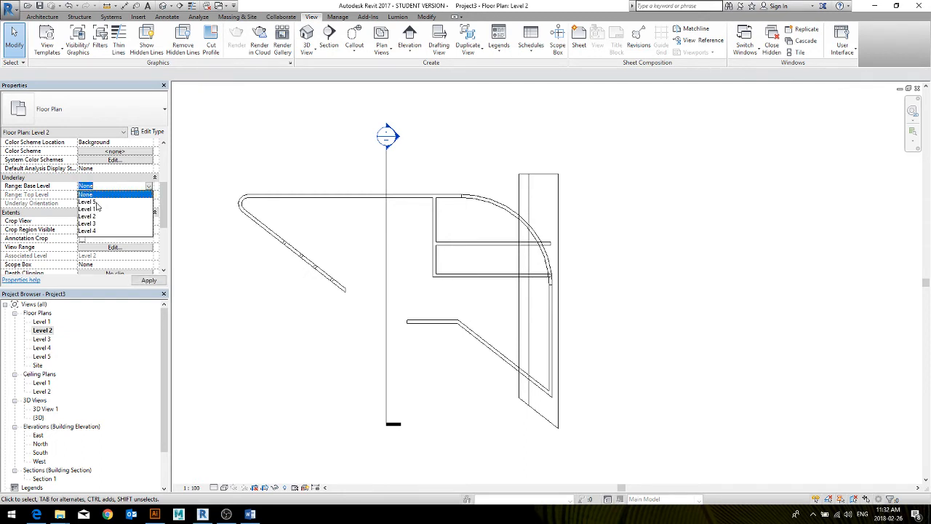
pyautogui.click(92, 208)
pyautogui.click(149, 280)
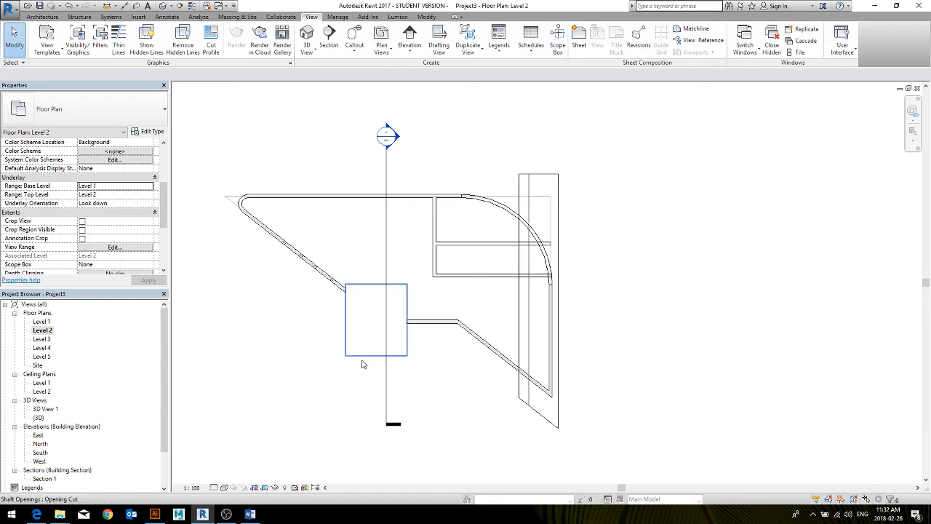
pyautogui.moveTo(285, 307); pyautogui.dragTo(359, 328, button='middle')
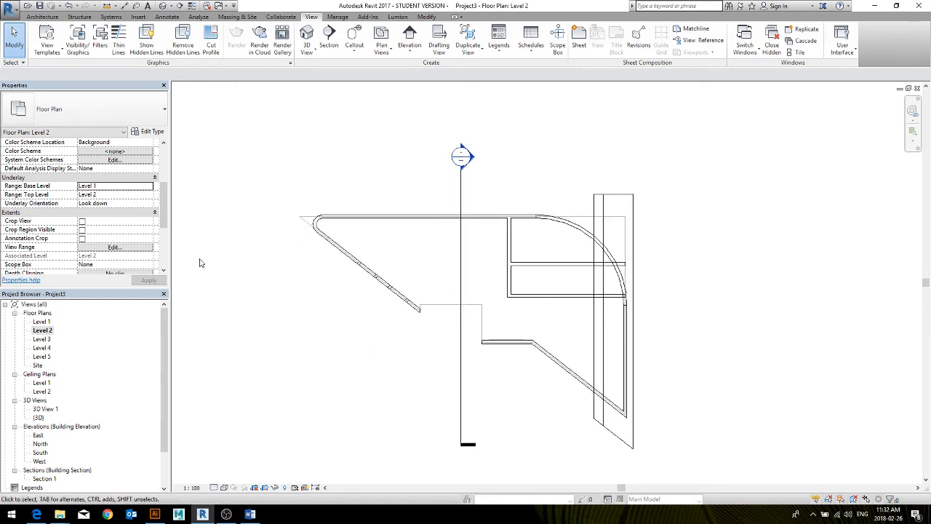
# Set the view depth level in the Level 2 plan's view range to Level Below (Level 1) and apply it.
pyautogui.moveTo(166, 215); pyautogui.dragTo(168, 224)
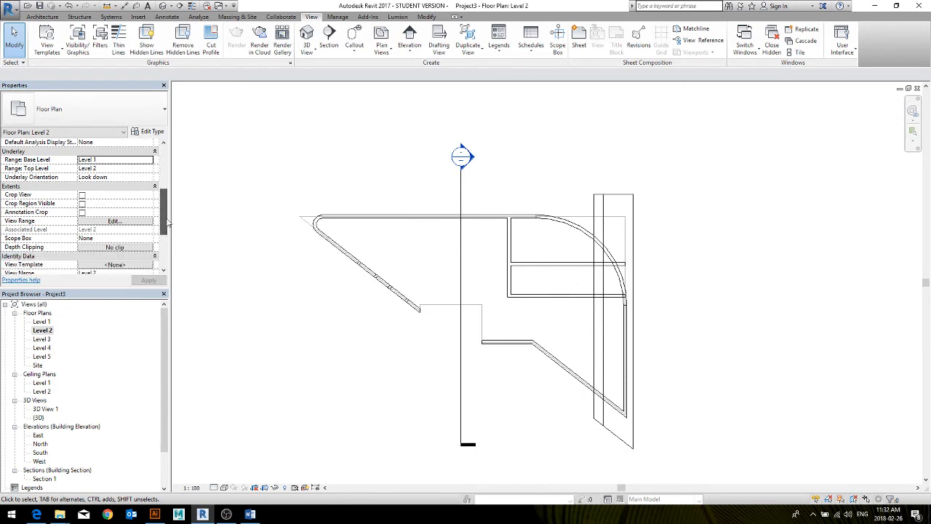
pyautogui.moveTo(167, 224)
pyautogui.mouseDown()
pyautogui.moveTo(166, 205)
pyautogui.moveTo(165, 240)
pyautogui.mouseUp()
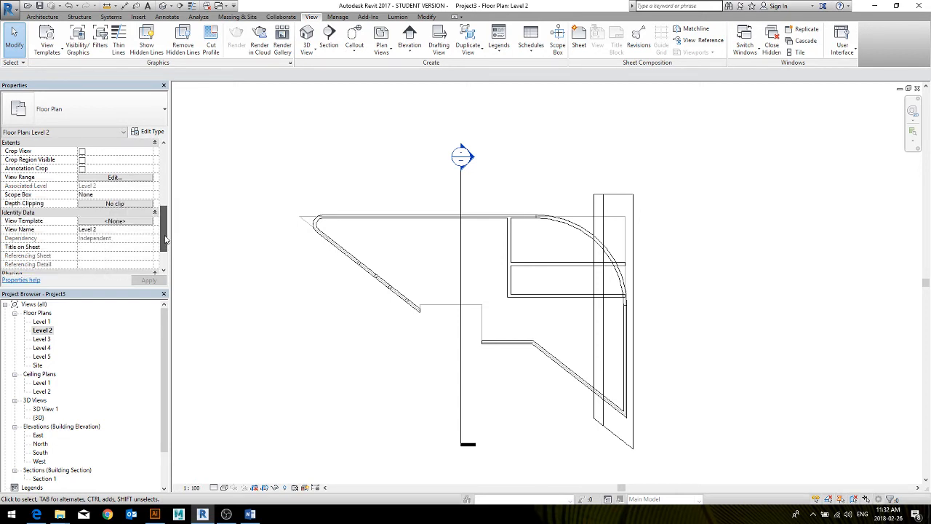
pyautogui.click(136, 179)
pyautogui.click(686, 216)
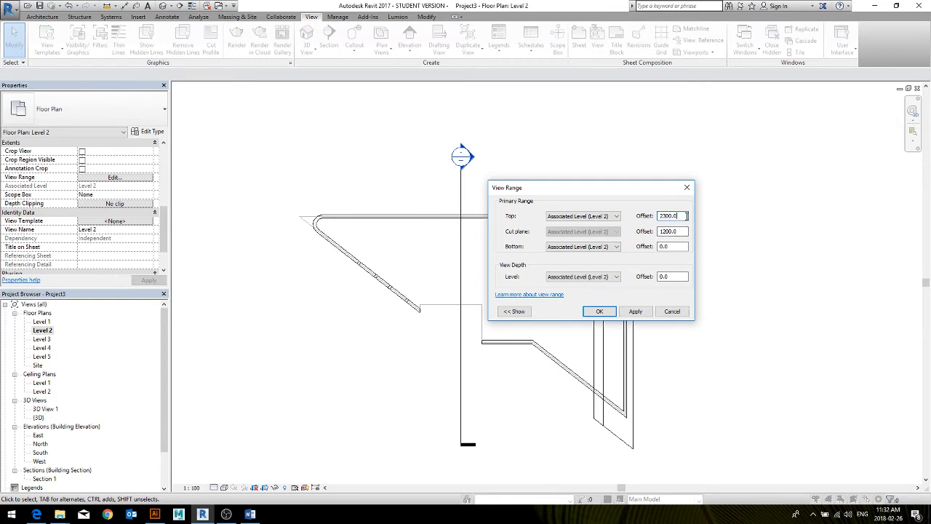
pyautogui.click(680, 231)
pyautogui.click(616, 277)
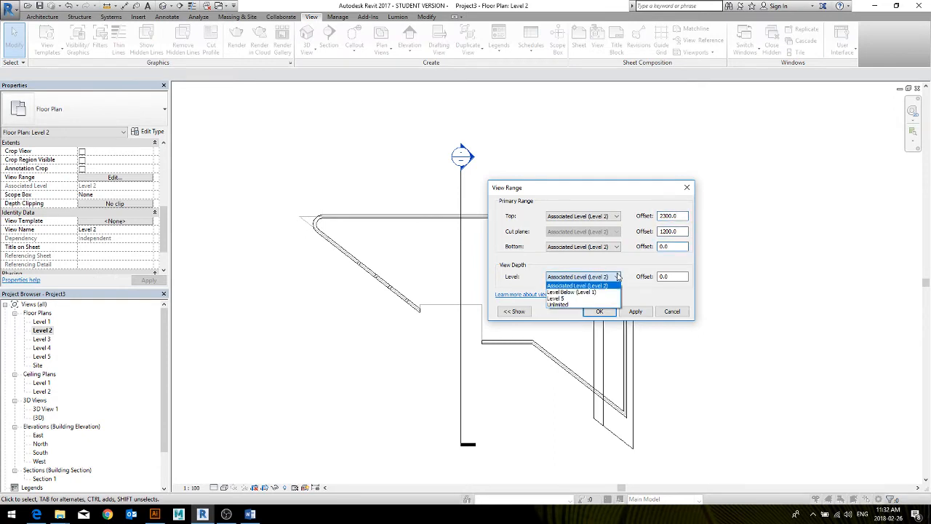
pyautogui.click(578, 293)
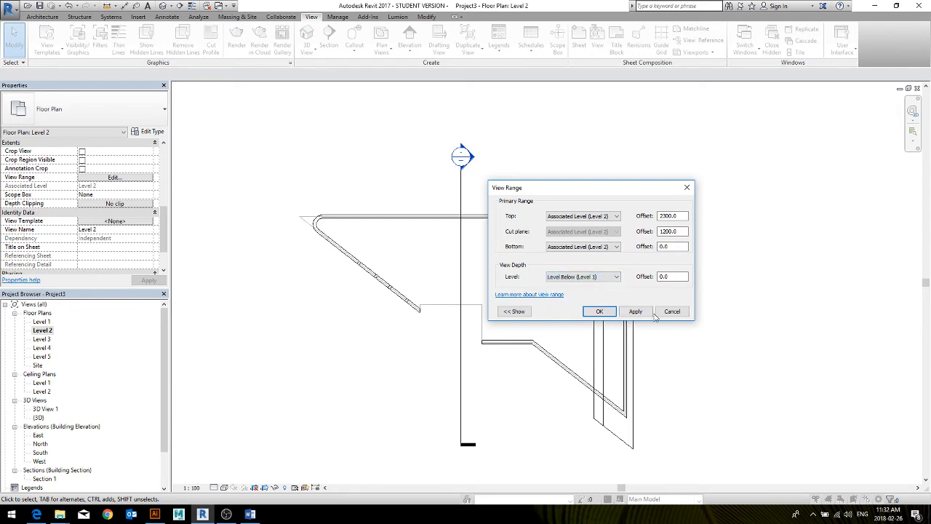
pyautogui.click(634, 311)
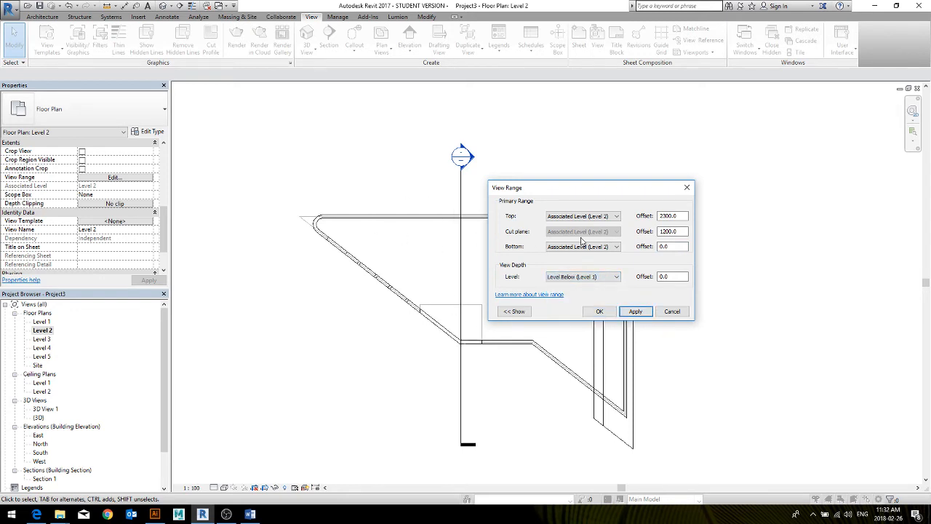
pyautogui.click(598, 311)
# Override the cut pattern color of the diagonal wall with round windows to black for this view only.
pyautogui.moveTo(348, 293); pyautogui.dragTo(377, 313, button='middle')
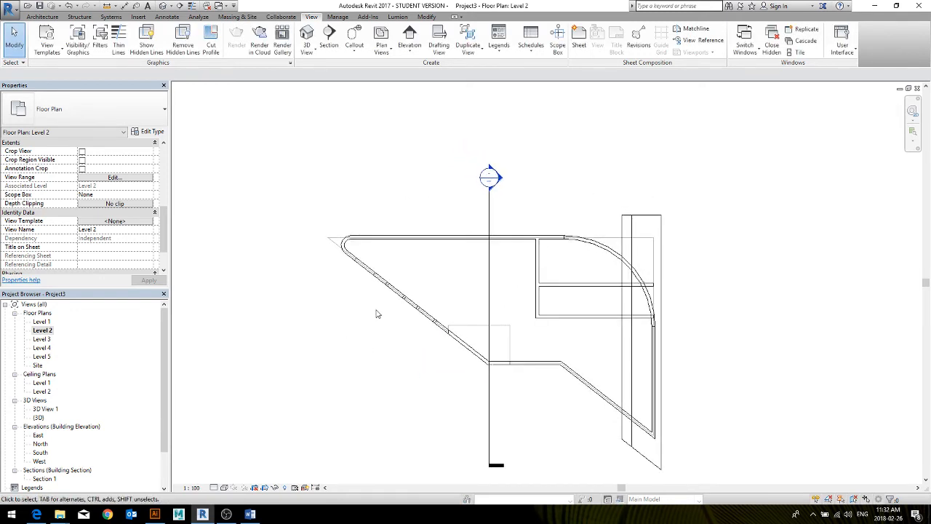
pyautogui.scroll(9, 396, 268)
pyautogui.moveTo(421, 367); pyautogui.dragTo(412, 346, button='middle')
pyautogui.scroll(1, 384, 342)
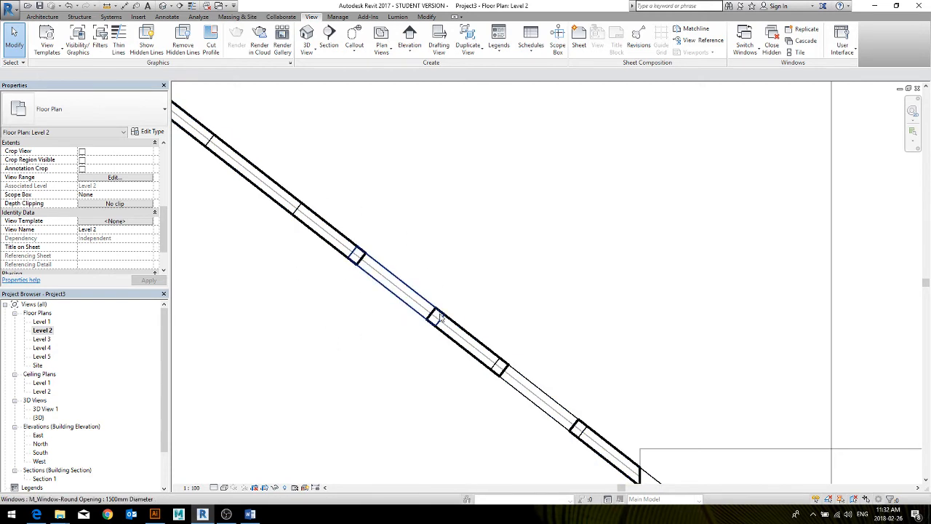
pyautogui.click(296, 206)
pyautogui.click(289, 42)
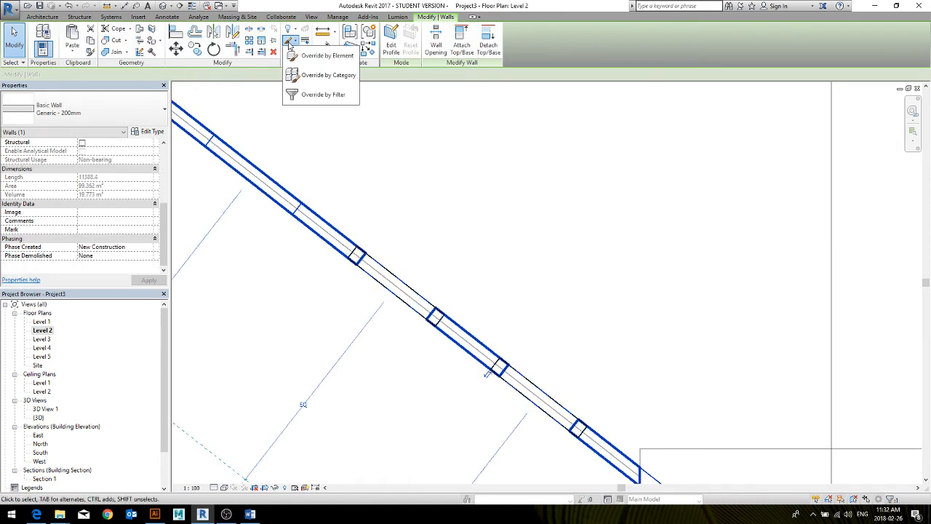
pyautogui.click(314, 56)
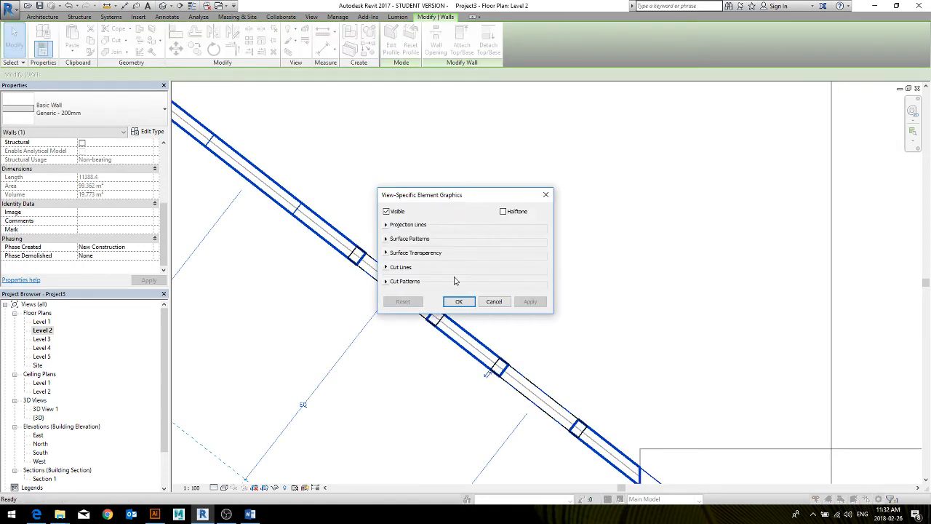
pyautogui.click(386, 281)
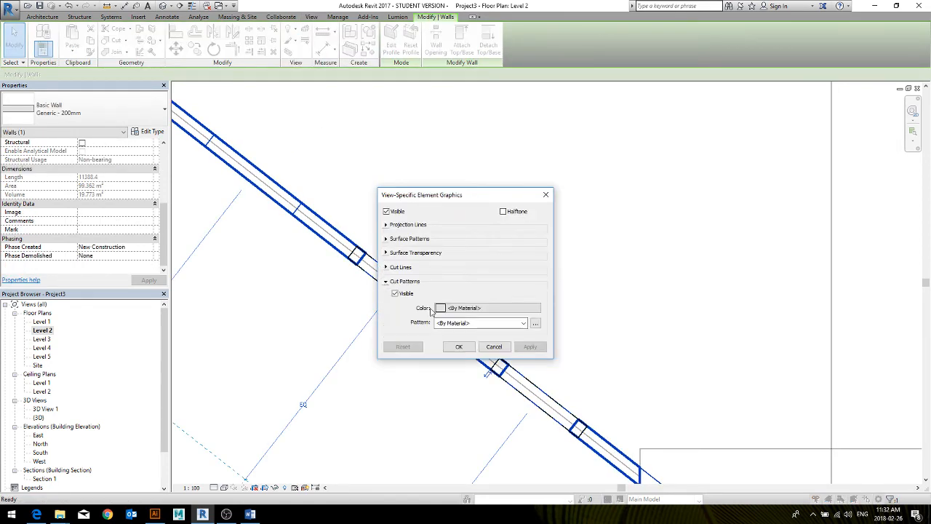
pyautogui.click(452, 312)
pyautogui.click(365, 285)
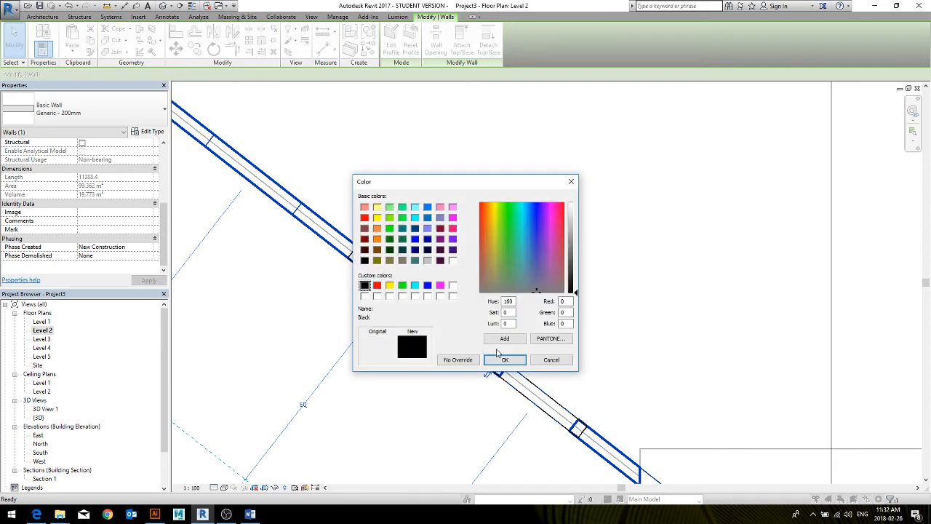
pyautogui.click(503, 359)
# Set the diagonal wall's cut pattern override to Solid fill and deselect the wall.
pyautogui.click(480, 322)
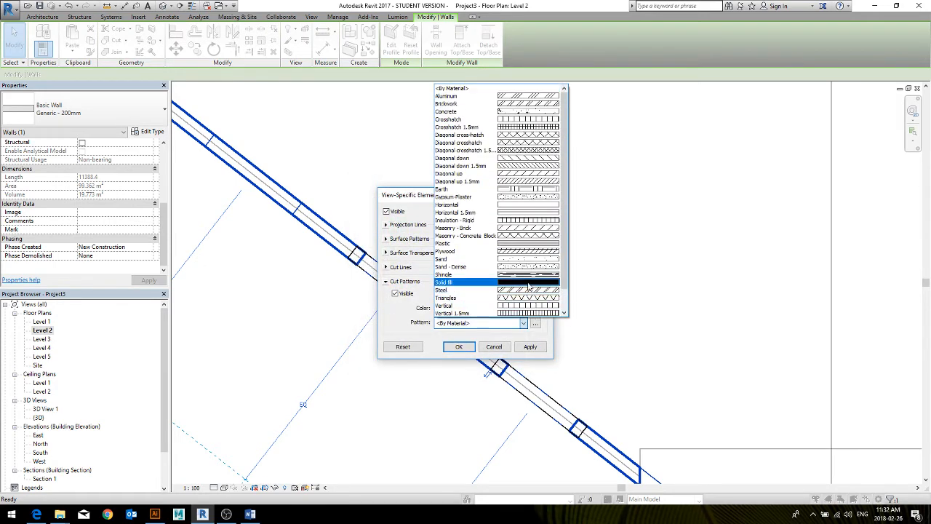
pyautogui.click(529, 282)
pyautogui.click(465, 347)
pyautogui.press('Escape')
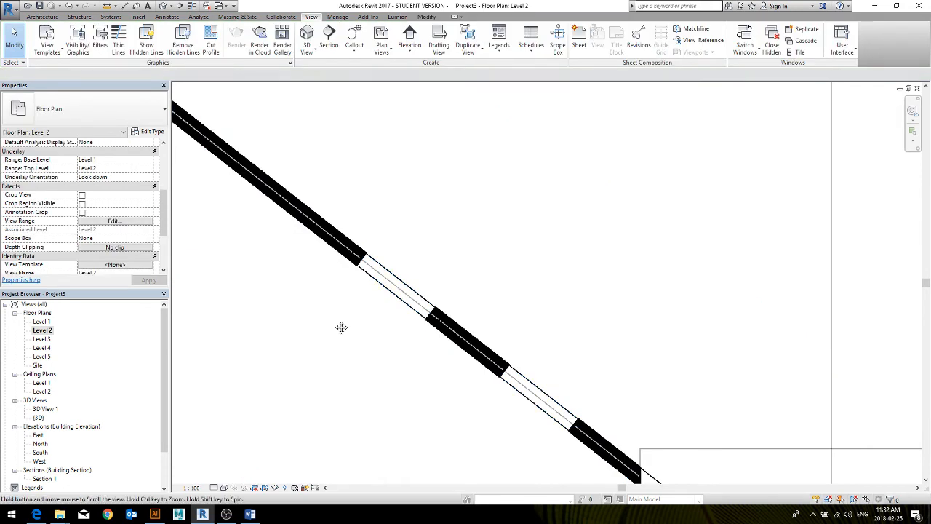
# Try a cut plane offset of 1000 in the Level 2 view range, and set it back to 1200.
pyautogui.moveTo(341, 327); pyautogui.dragTo(361, 343, button='middle')
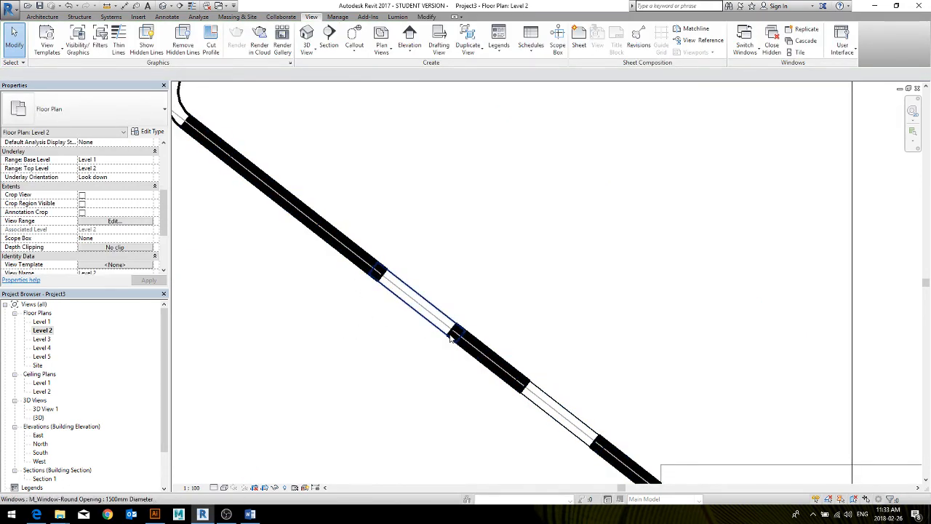
pyautogui.click(115, 220)
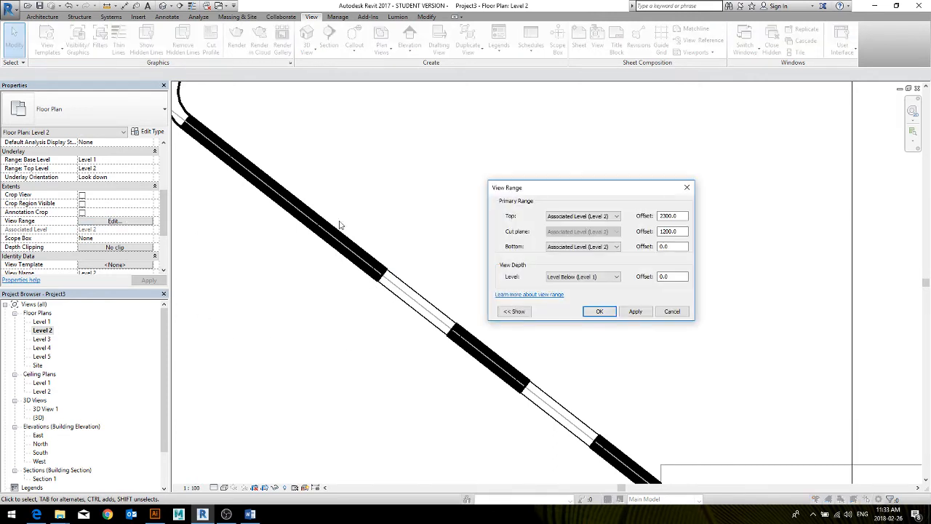
pyautogui.click(666, 232)
pyautogui.press('BackSpace')
pyautogui.write('0')
pyautogui.click(635, 311)
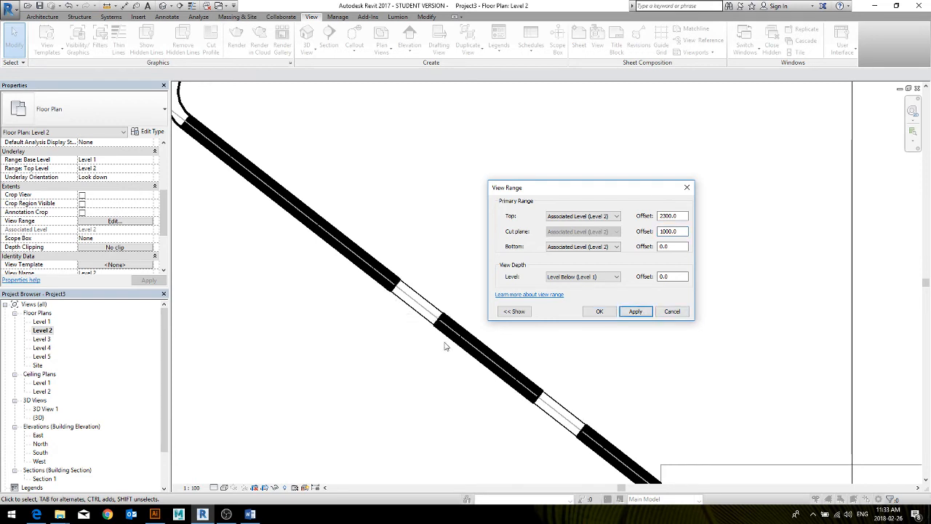
pyautogui.click(664, 232)
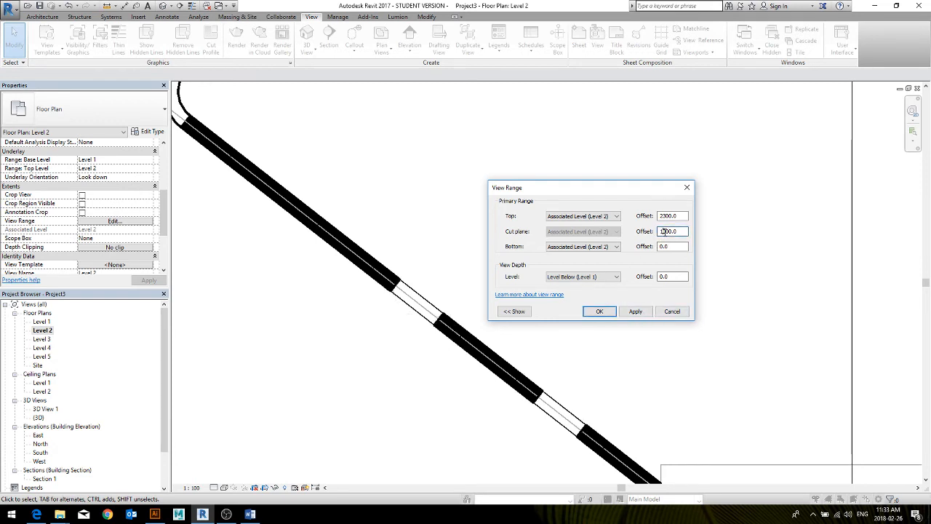
pyautogui.write('2')
pyautogui.press('Return')
pyautogui.moveTo(539, 287); pyautogui.dragTo(528, 291, button='middle')
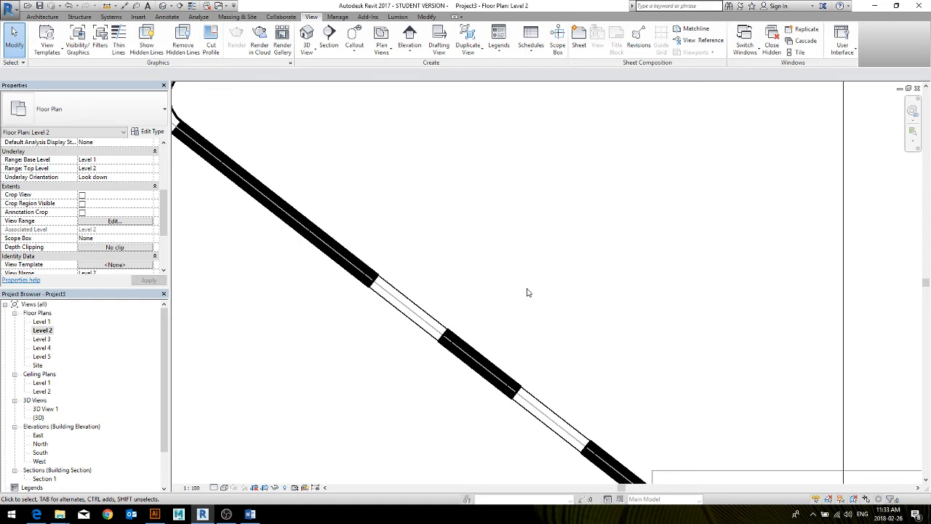
# Examine the round windows and shadows in 3D View 1 and from several angles in the default 3D view.
pyautogui.scroll(-2, 520, 303)
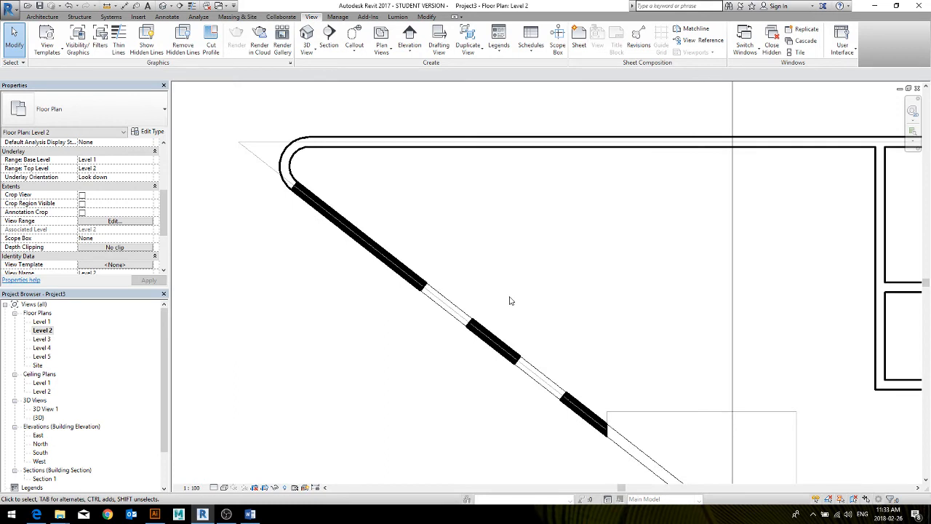
pyautogui.doubleClick(45, 409)
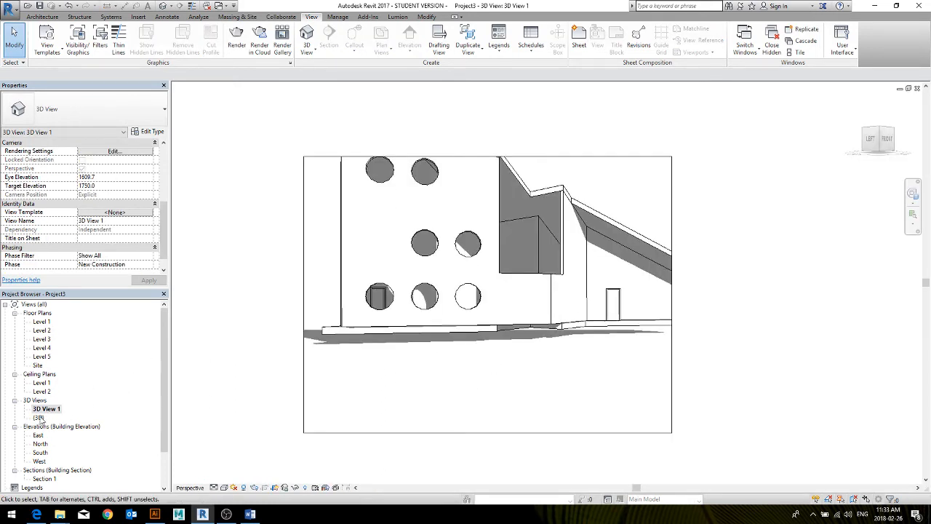
pyautogui.moveTo(566, 268); pyautogui.dragTo(557, 285, button='middle')
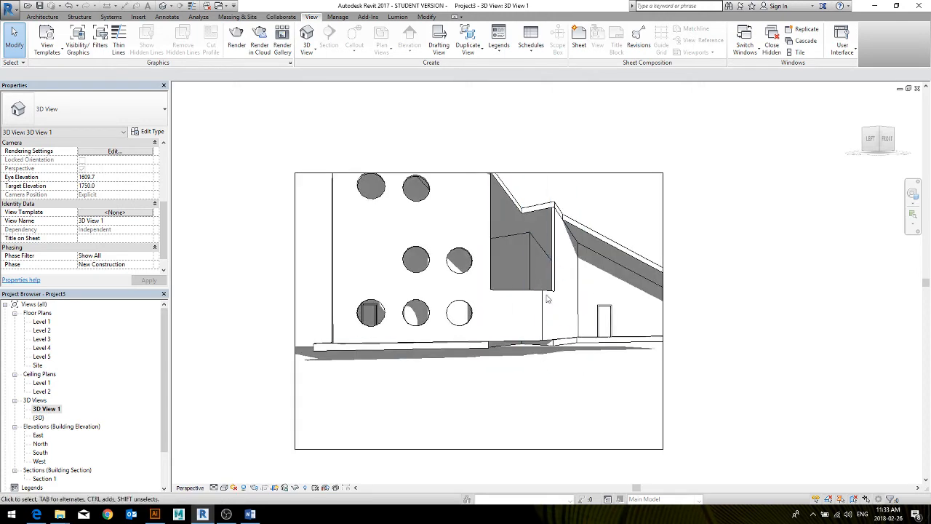
pyautogui.doubleClick(40, 419)
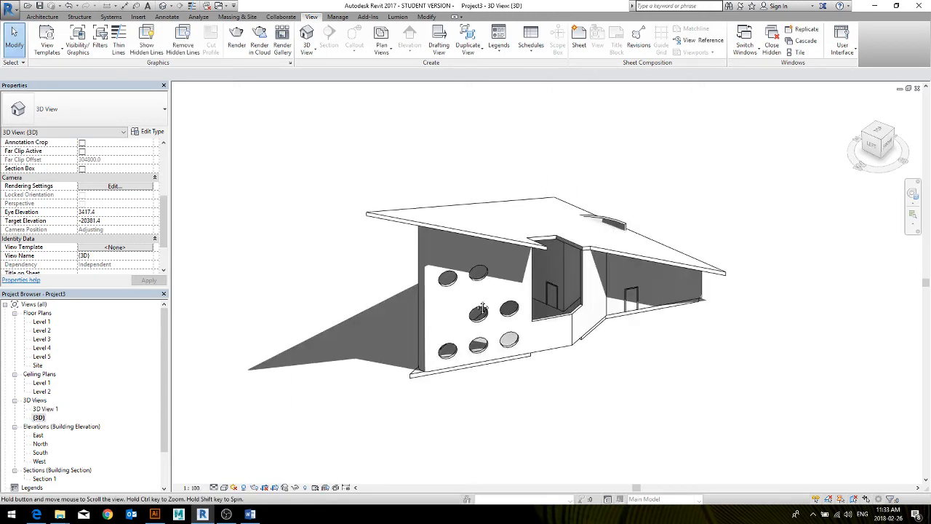
pyautogui.keyDown('shift'); pyautogui.moveTo(411, 320); pyautogui.dragTo(495, 322, button='middle'); pyautogui.keyUp('shift')
pyautogui.scroll(3, 493, 319)
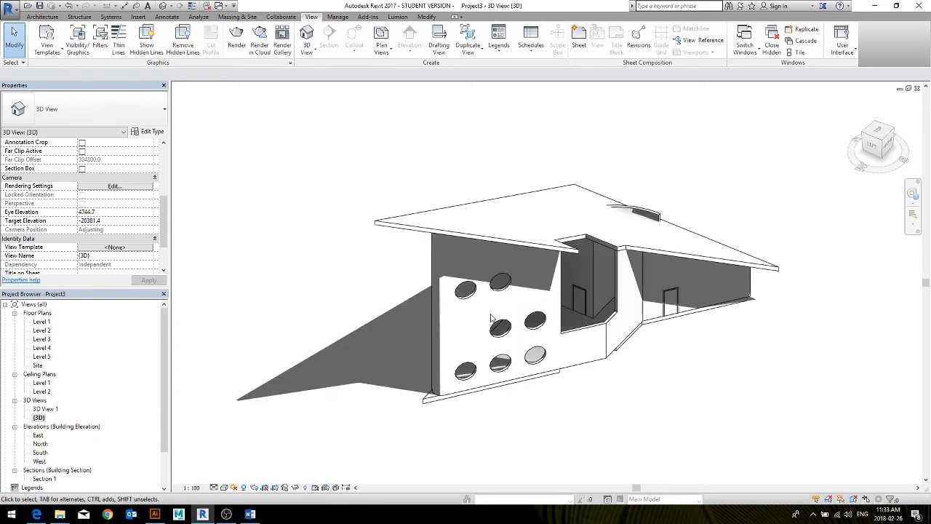
pyautogui.keyDown('shift'); pyautogui.moveTo(429, 396); pyautogui.dragTo(469, 397, button='middle'); pyautogui.keyUp('shift')
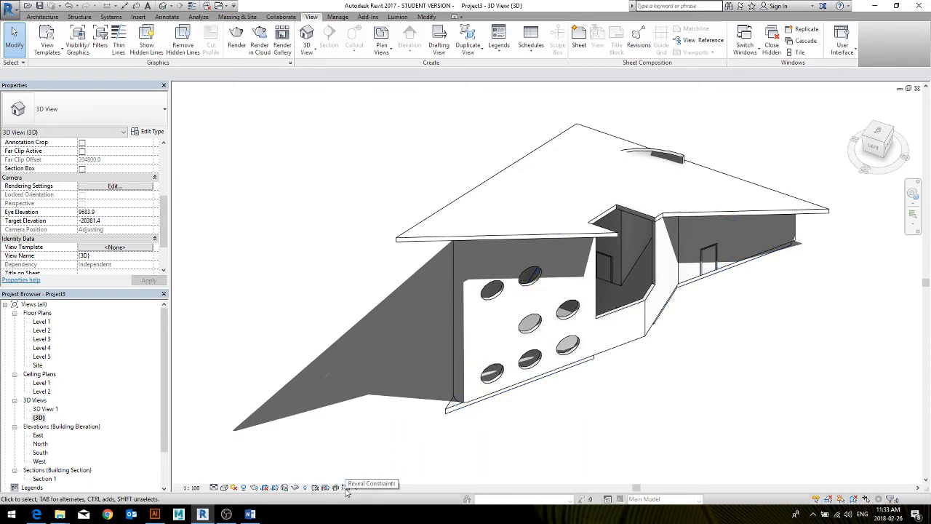
# Save the default 3D view's orientation and lock it under the name "locked view".
pyautogui.click(284, 487)
pyautogui.click(299, 461)
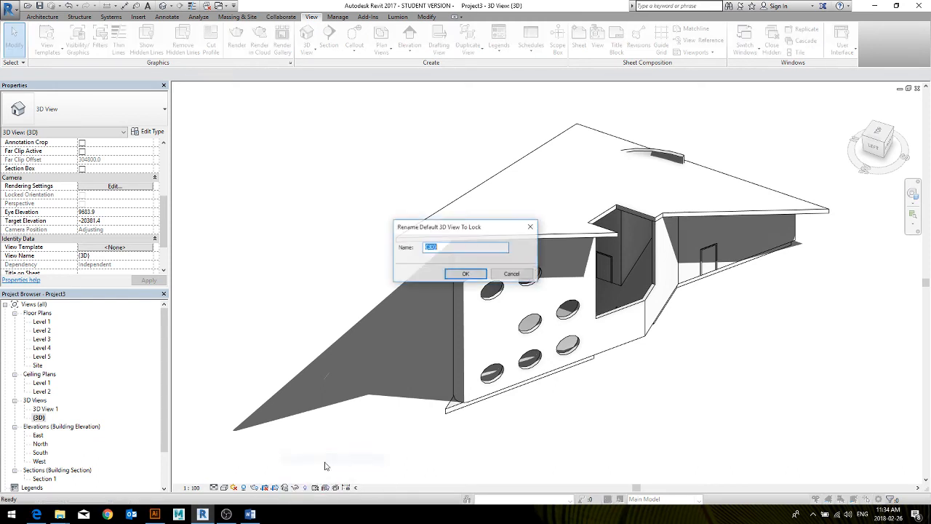
pyautogui.click(466, 275)
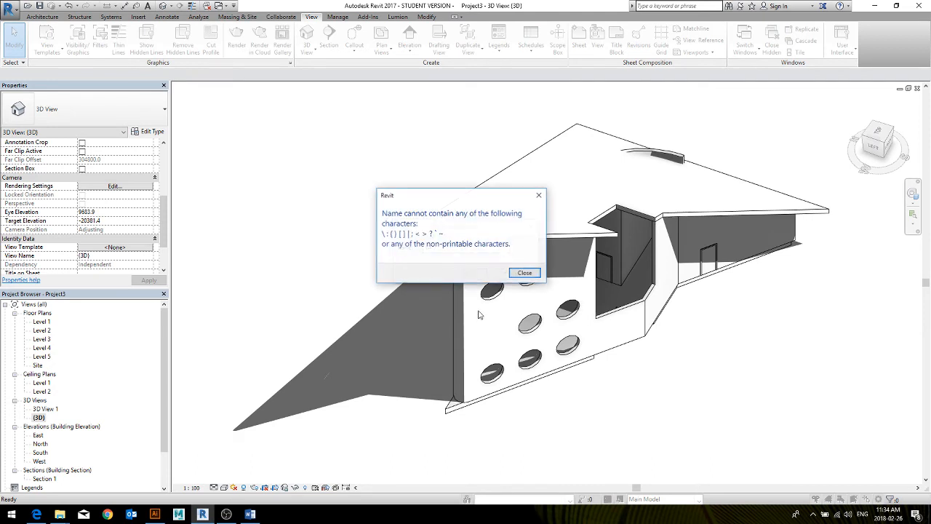
pyautogui.click(524, 273)
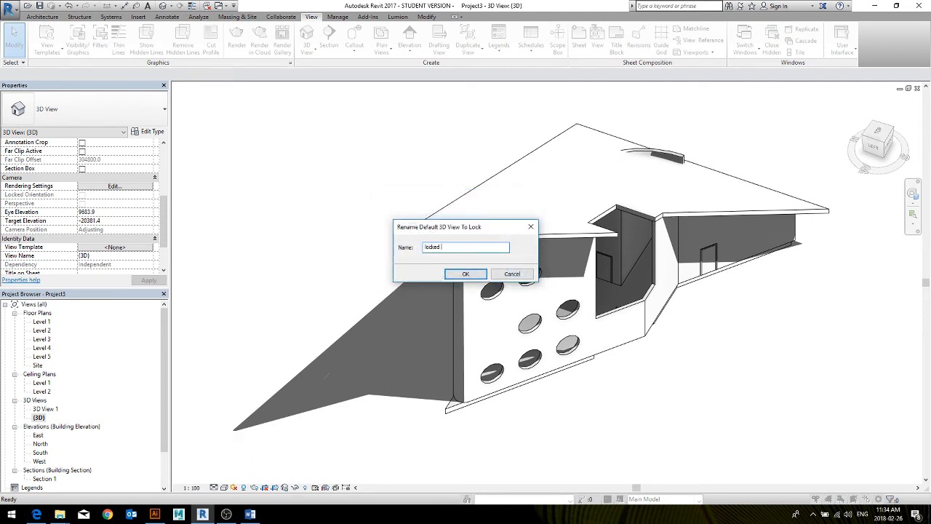
pyautogui.press('Return')
# Try panning and orbiting in the locked 3D view, unlock it, and orbit the model to a new angle.
pyautogui.moveTo(438, 331)
pyautogui.mouseDown(button='middle')
pyautogui.moveTo(464, 328)
pyautogui.moveTo(503, 293)
pyautogui.moveTo(349, 363)
pyautogui.moveTo(454, 322)
pyautogui.mouseUp(button='middle')
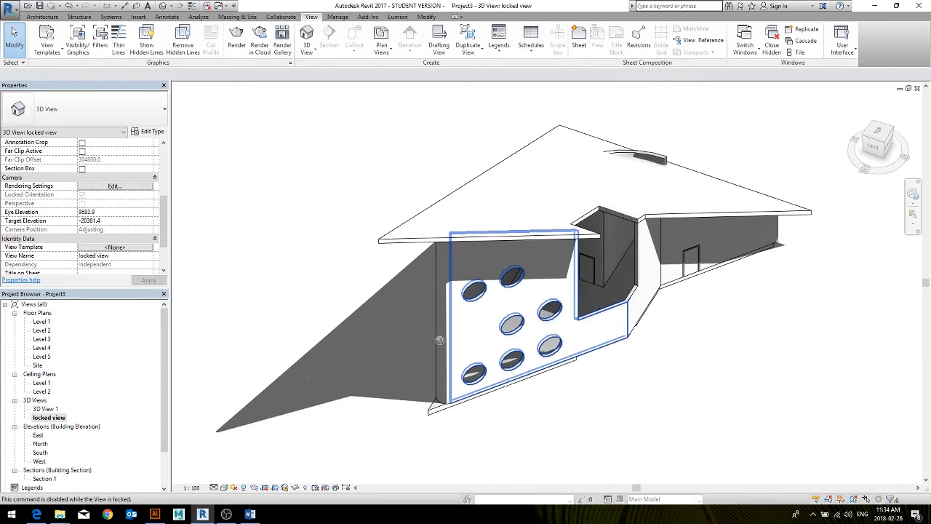
pyautogui.moveTo(449, 379)
pyautogui.mouseDown(button='middle')
pyautogui.moveTo(497, 347)
pyautogui.moveTo(439, 363)
pyautogui.mouseUp(button='middle')
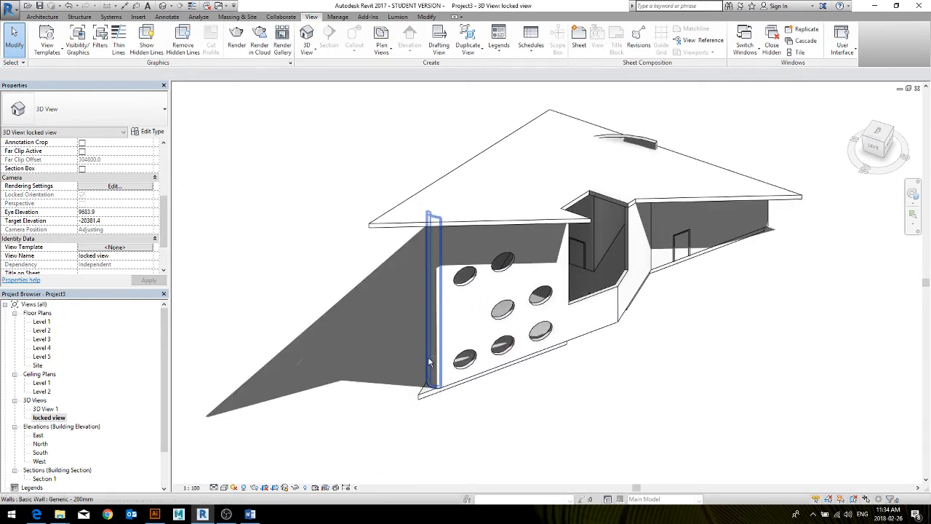
pyautogui.keyDown('shift'); pyautogui.moveTo(495, 351); pyautogui.dragTo(457, 375, button='middle'); pyautogui.keyUp('shift')
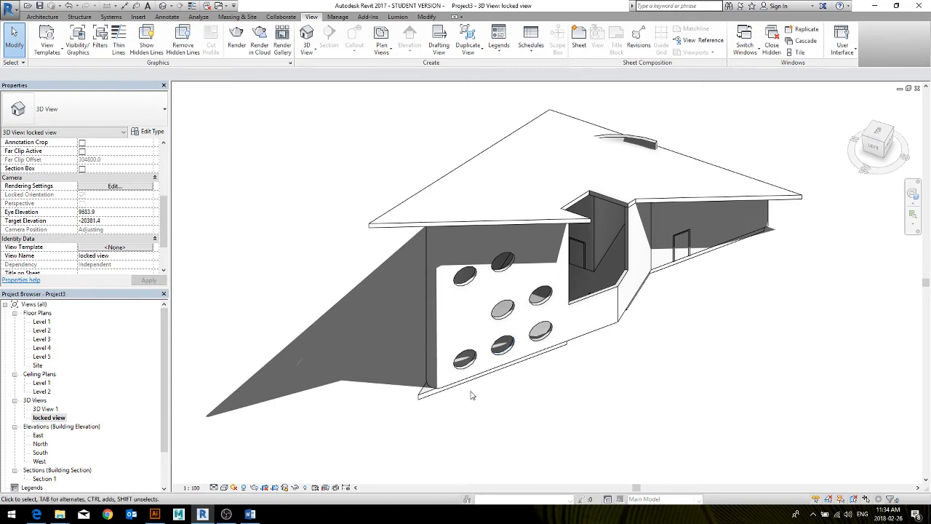
pyautogui.click(295, 486)
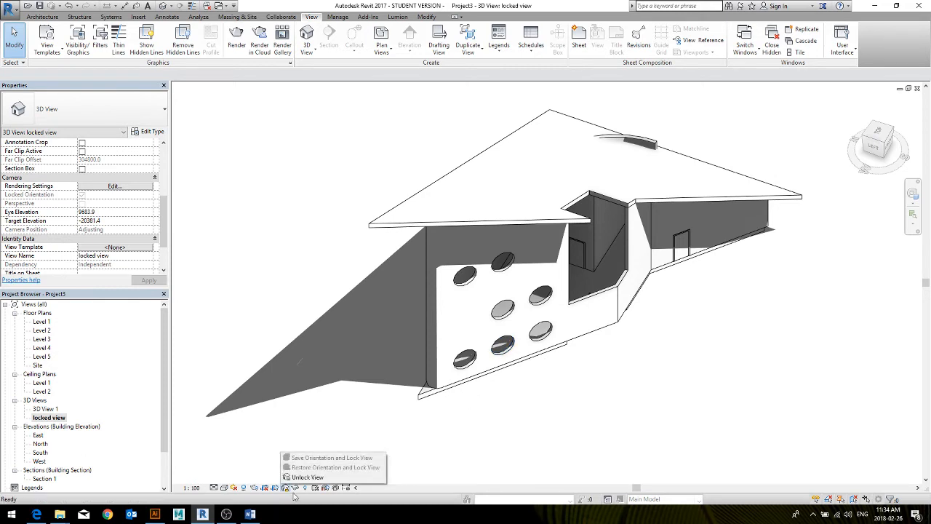
pyautogui.click(320, 480)
pyautogui.moveTo(392, 410); pyautogui.dragTo(384, 432, button='middle')
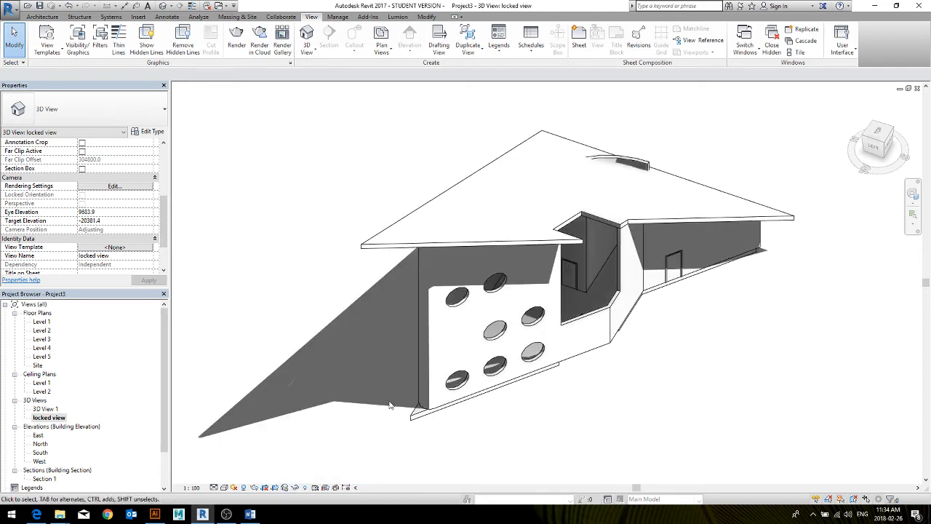
pyautogui.keyDown('shift'); pyautogui.moveTo(388, 390); pyautogui.dragTo(369, 364, button='middle'); pyautogui.keyUp('shift')
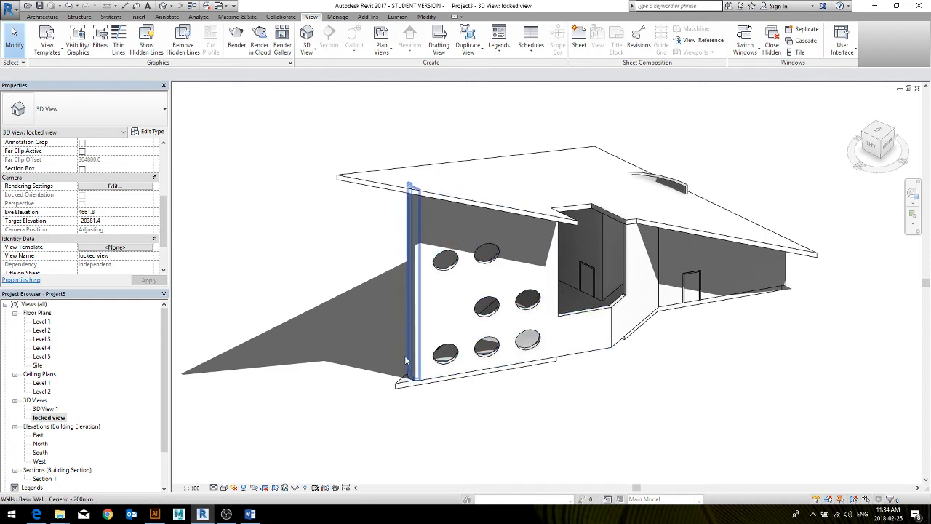
pyautogui.moveTo(411, 365); pyautogui.dragTo(445, 368, button='middle')
pyautogui.moveTo(307, 287); pyautogui.dragTo(314, 269, button='middle')
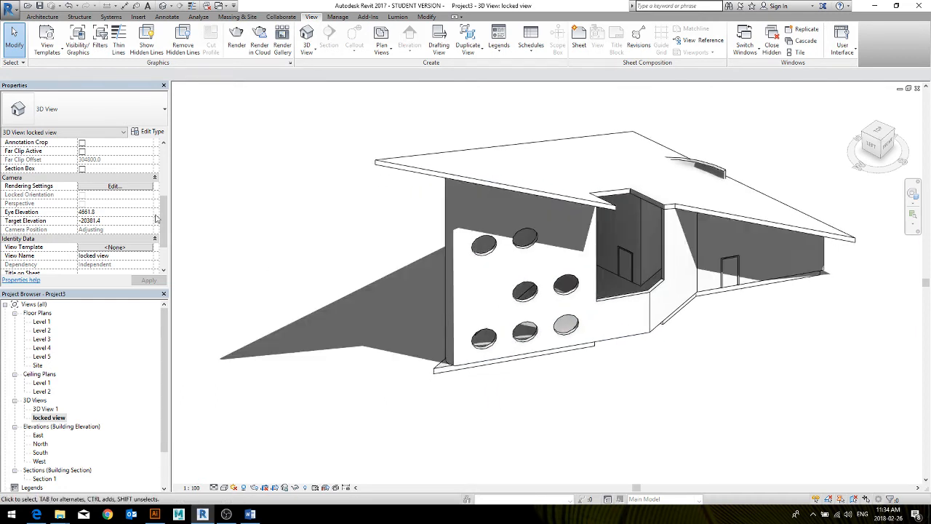
# Enable the section box for the "locked view" 3D view.
pyautogui.scroll(-2, 165, 216)
pyautogui.scroll(2, 164, 216)
pyautogui.click(82, 169)
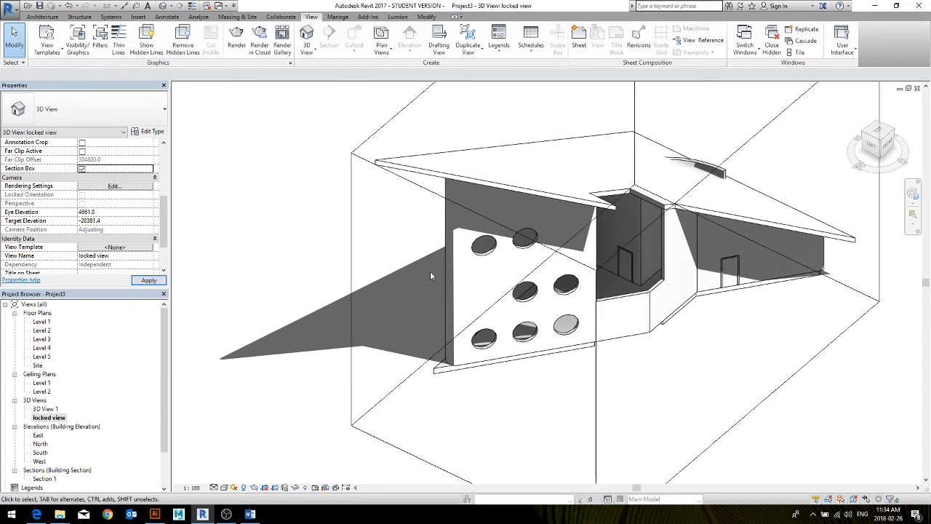
# Pull the section box's faces inward so it cuts through the building, and deselect the box.
pyautogui.click(549, 181)
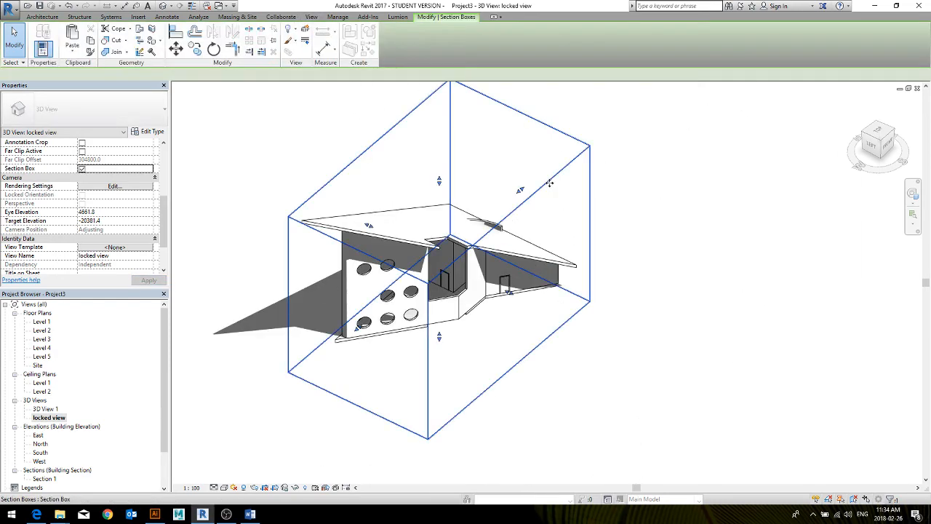
pyautogui.moveTo(508, 293); pyautogui.dragTo(441, 262)
pyautogui.keyDown('shift'); pyautogui.moveTo(539, 325); pyautogui.dragTo(398, 339, button='middle'); pyautogui.keyUp('shift')
pyautogui.moveTo(494, 318); pyautogui.dragTo(438, 282)
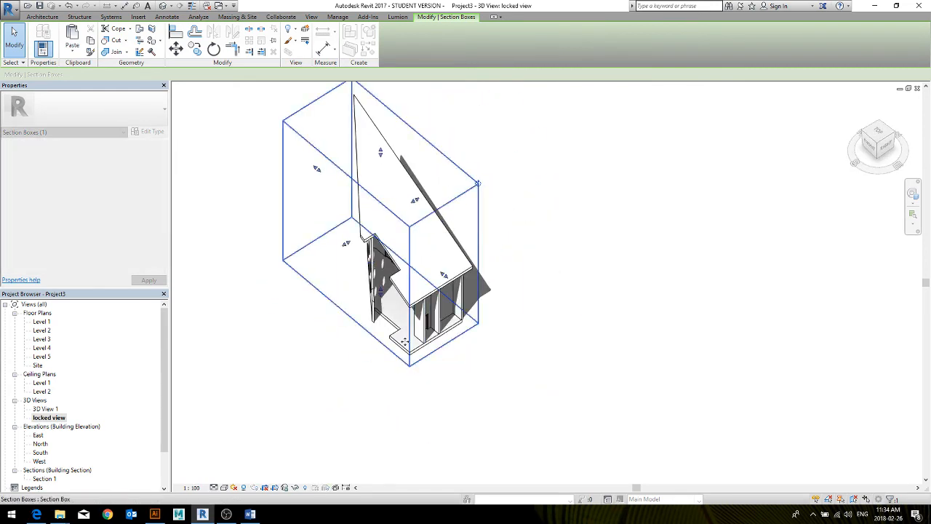
pyautogui.keyDown('shift'); pyautogui.moveTo(393, 372); pyautogui.dragTo(343, 328, button='middle'); pyautogui.keyUp('shift')
pyautogui.keyDown('shift'); pyautogui.moveTo(341, 234); pyautogui.dragTo(363, 362, button='middle'); pyautogui.keyUp('shift')
pyautogui.click(364, 363)
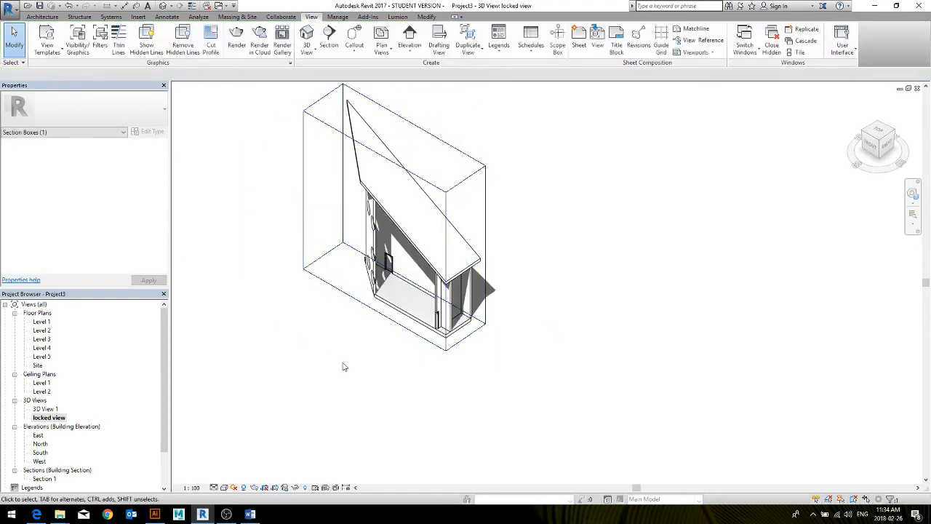
# Examine the building's cut interior, round windows and shadows inside the section box from several angles.
pyautogui.scroll(3, 368, 364)
pyautogui.scroll(4, 363, 372)
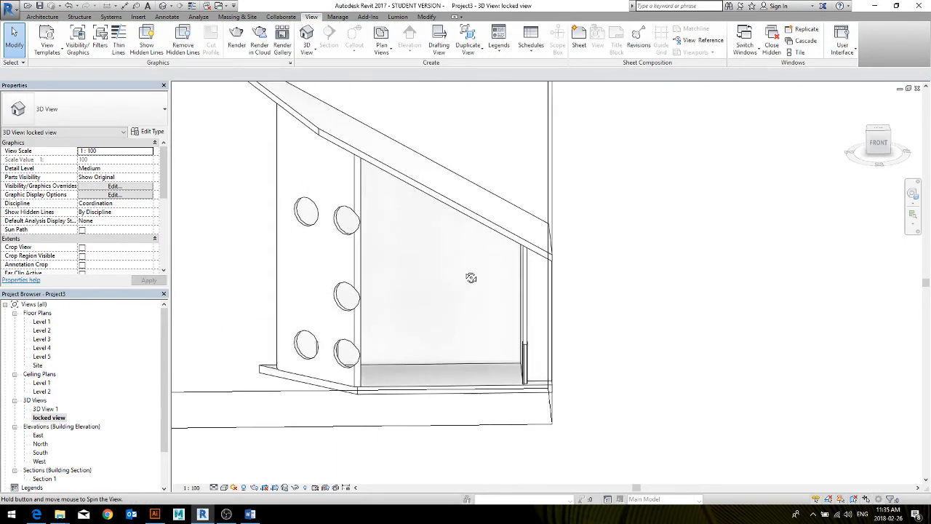
pyautogui.scroll(-4, 363, 371)
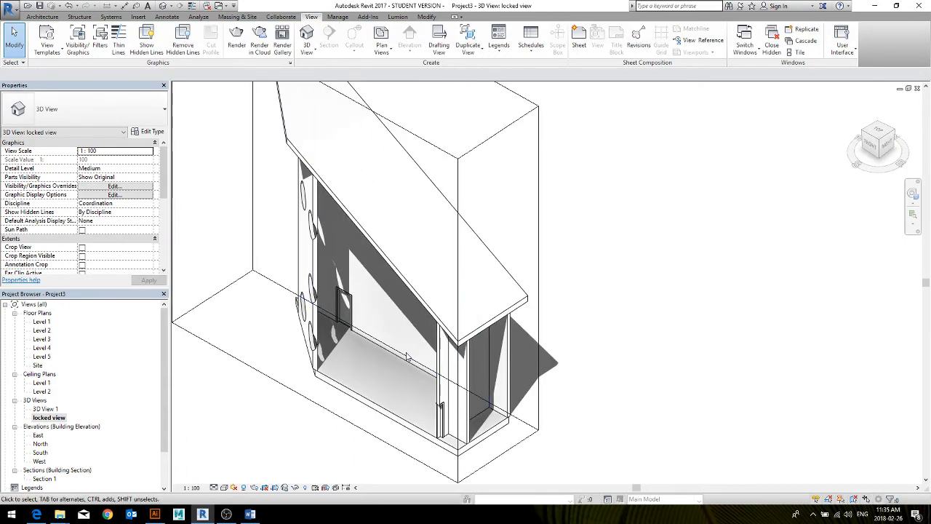
pyautogui.keyDown('shift'); pyautogui.moveTo(407, 357); pyautogui.dragTo(443, 338, button='middle'); pyautogui.keyUp('shift')
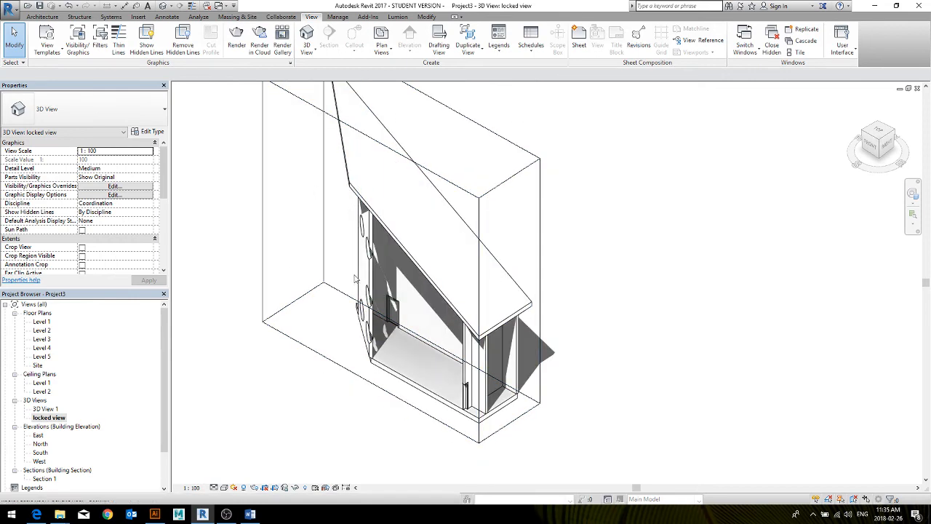
pyautogui.keyDown('shift'); pyautogui.moveTo(398, 283); pyautogui.dragTo(334, 330, button='middle'); pyautogui.keyUp('shift')
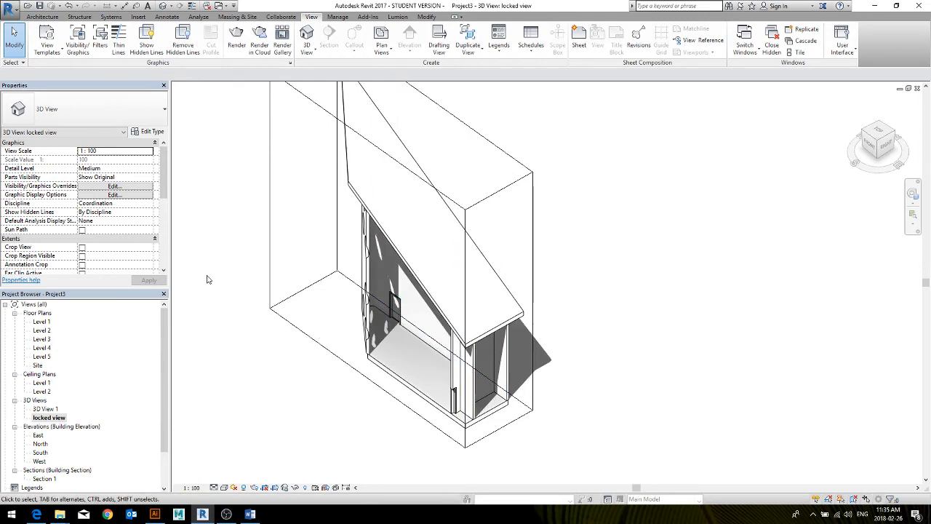
pyautogui.keyDown('shift'); pyautogui.moveTo(343, 332); pyautogui.dragTo(530, 301, button='middle'); pyautogui.keyUp('shift')
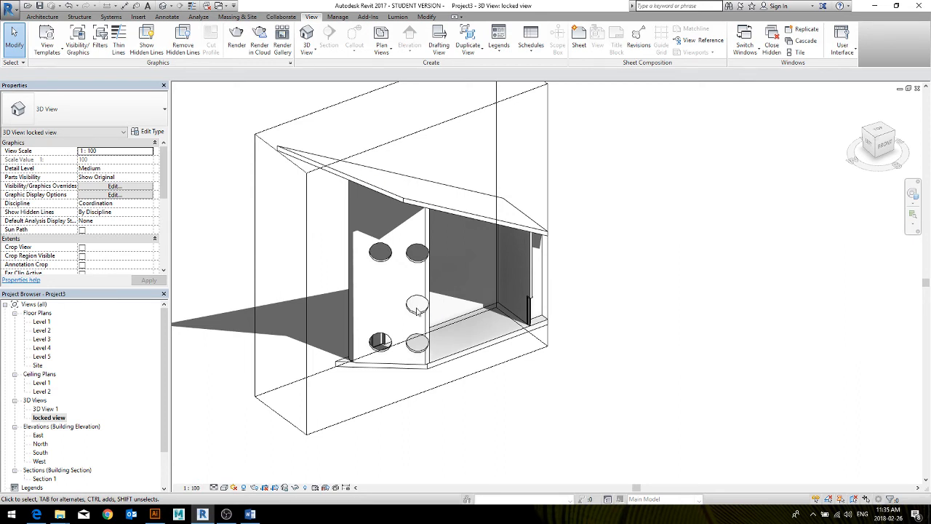
pyautogui.moveTo(370, 434); pyautogui.dragTo(377, 463, button='middle')
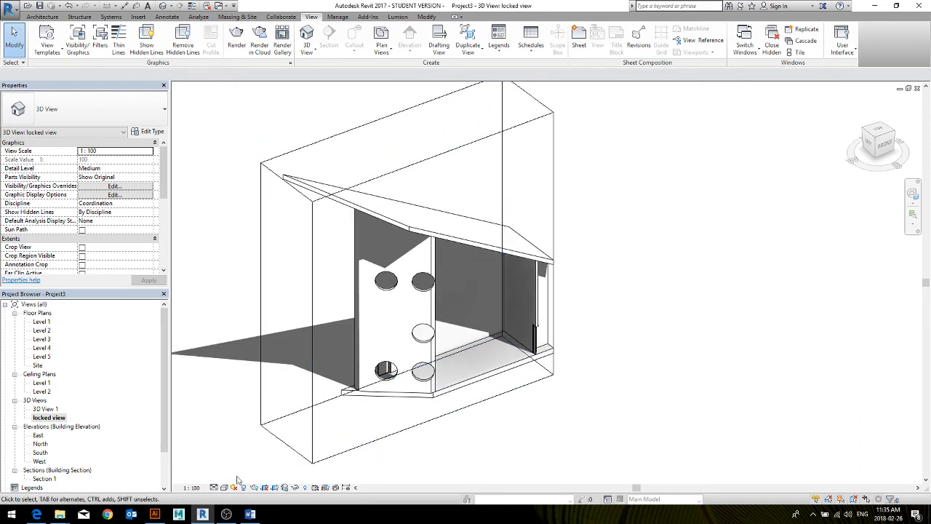
pyautogui.moveTo(289, 372); pyautogui.dragTo(298, 336, button='middle')
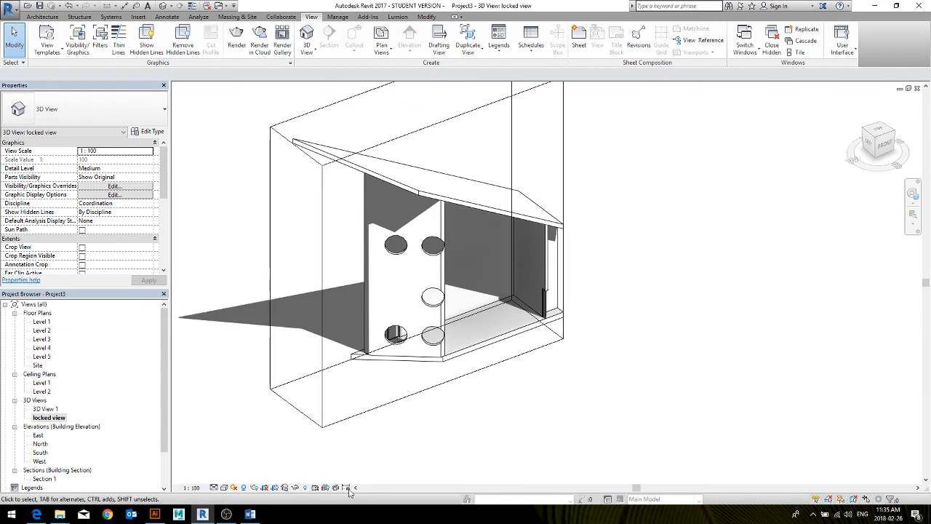
# Compare the Fine, Medium and Coarse detail levels in the sectioned 3D view, and return it to Medium.
pyautogui.click(224, 487)
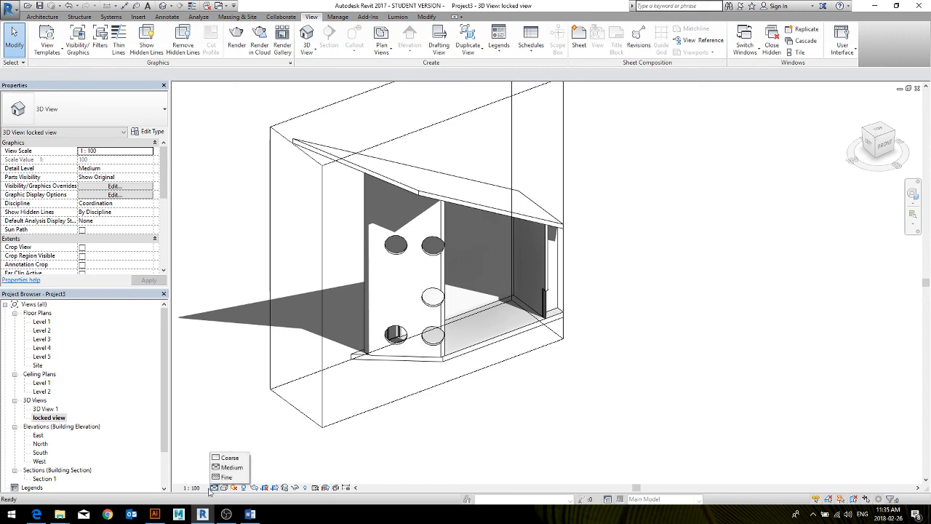
pyautogui.click(191, 487)
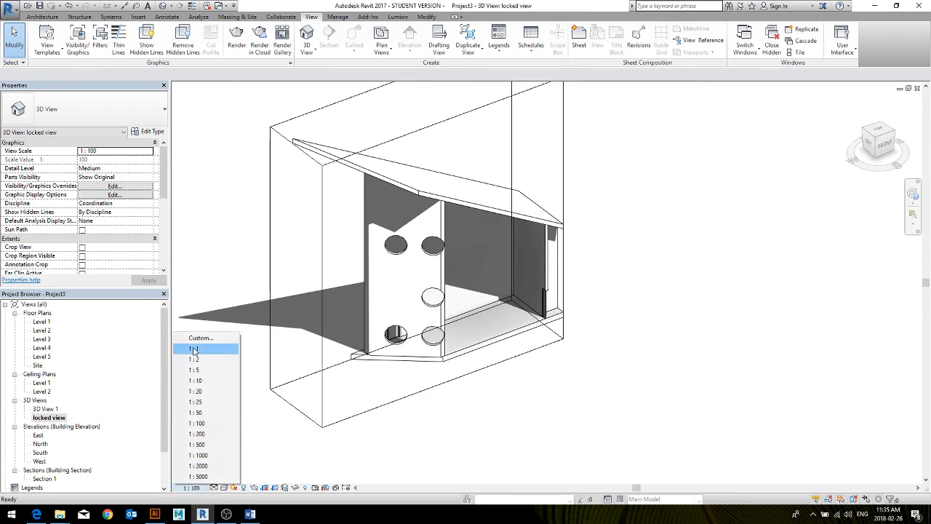
pyautogui.click(214, 487)
pyautogui.click(214, 487)
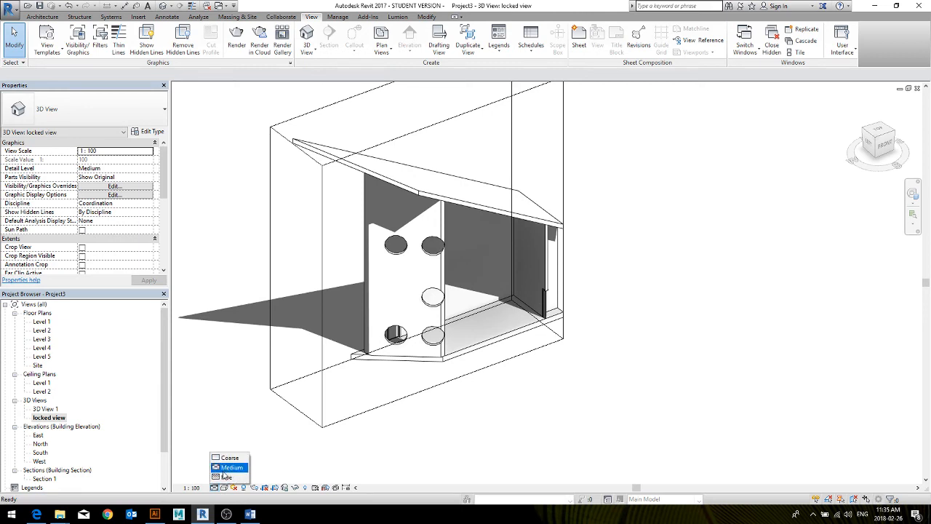
pyautogui.click(226, 477)
pyautogui.click(215, 488)
pyautogui.click(230, 467)
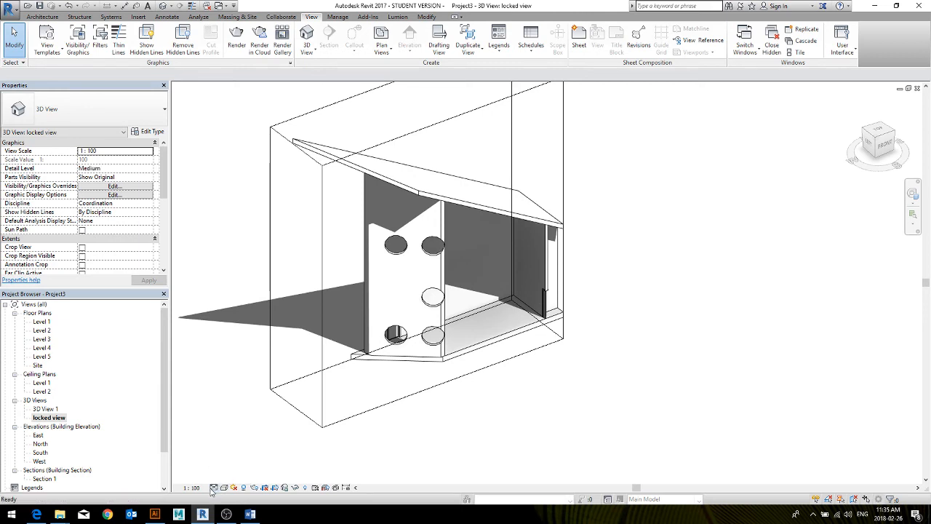
pyautogui.click(215, 487)
pyautogui.click(225, 458)
pyautogui.click(215, 487)
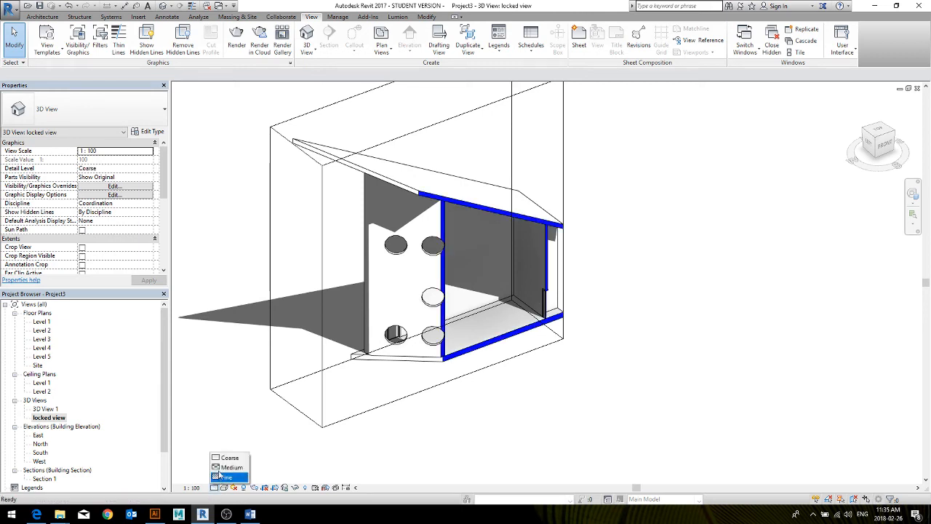
pyautogui.click(230, 467)
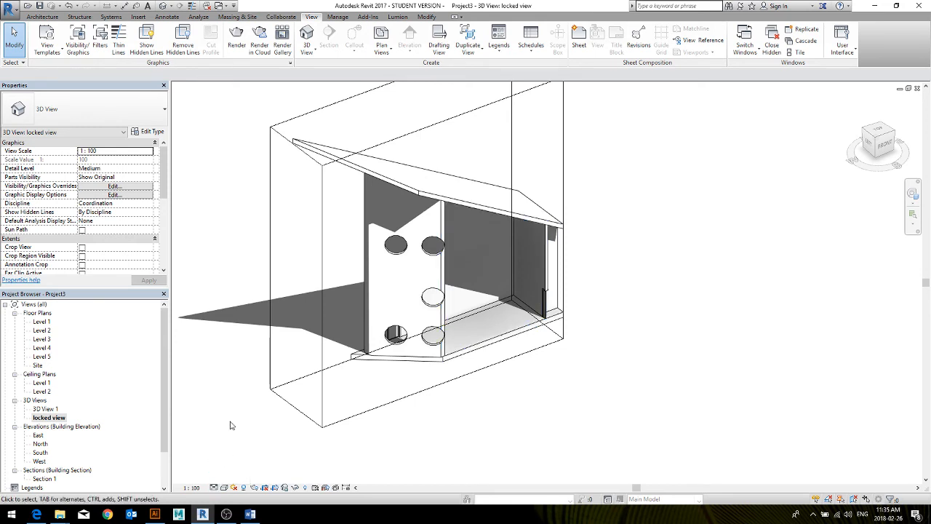
pyautogui.moveTo(230, 425); pyautogui.dragTo(238, 435, button='middle')
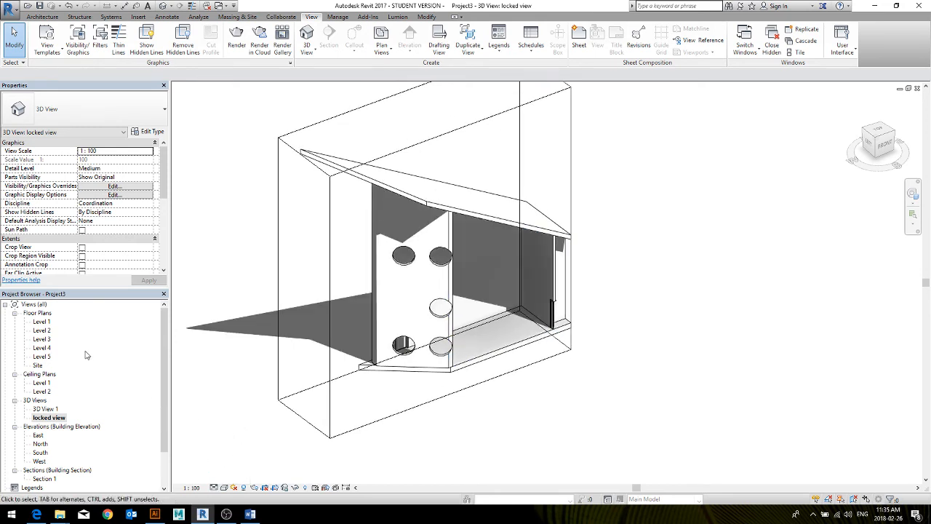
# In the Level 1 plan, change the short horizontal wall to the stacked type Exterior - Brick Over Block w Metal Stud, unjoining the conflicting elements.
pyautogui.doubleClick(43, 322)
pyautogui.scroll(3, 439, 357)
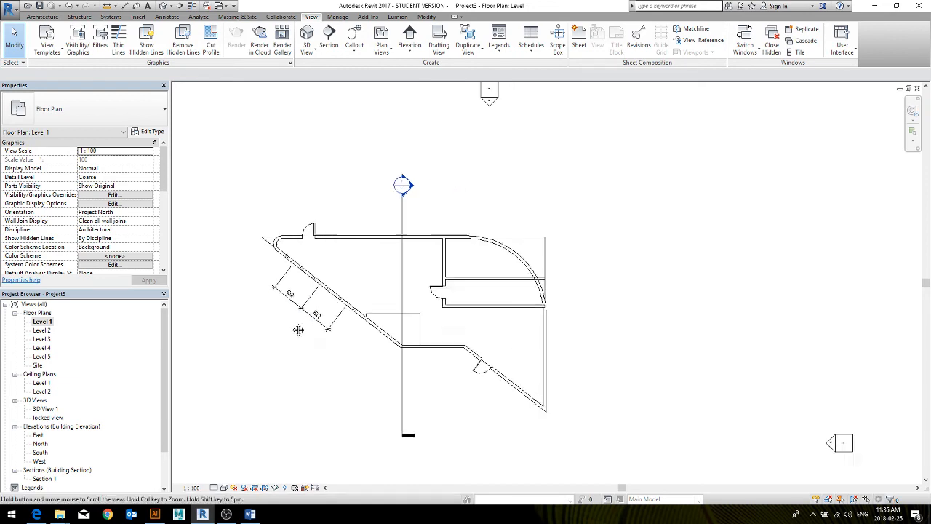
pyautogui.scroll(2, 438, 358)
pyautogui.click(327, 317)
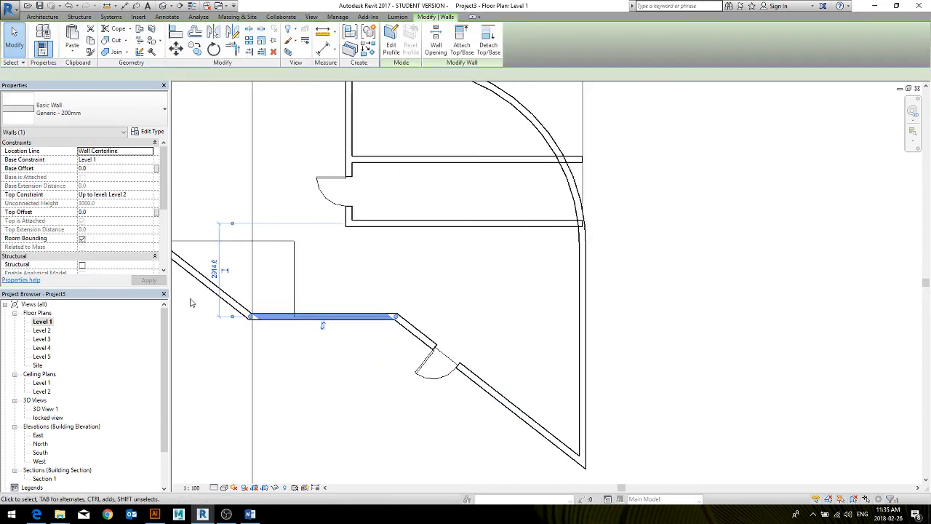
pyautogui.click(101, 109)
pyautogui.scroll(-8, 128, 171)
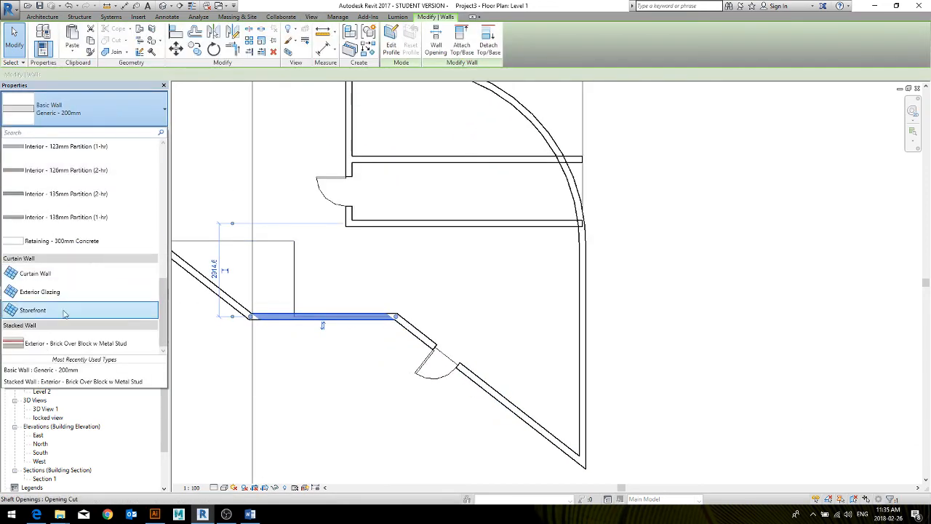
pyautogui.click(73, 350)
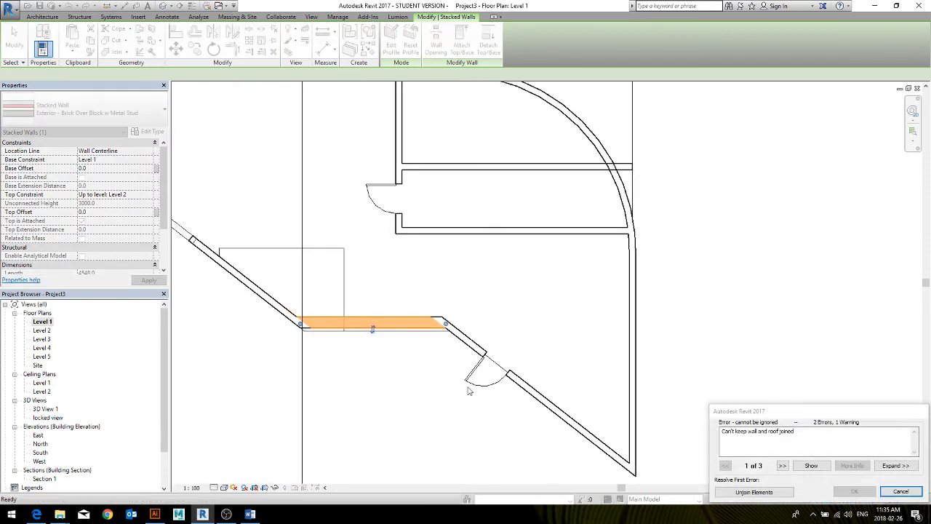
pyautogui.click(755, 492)
pyautogui.click(369, 368)
pyautogui.scroll(4, 315, 357)
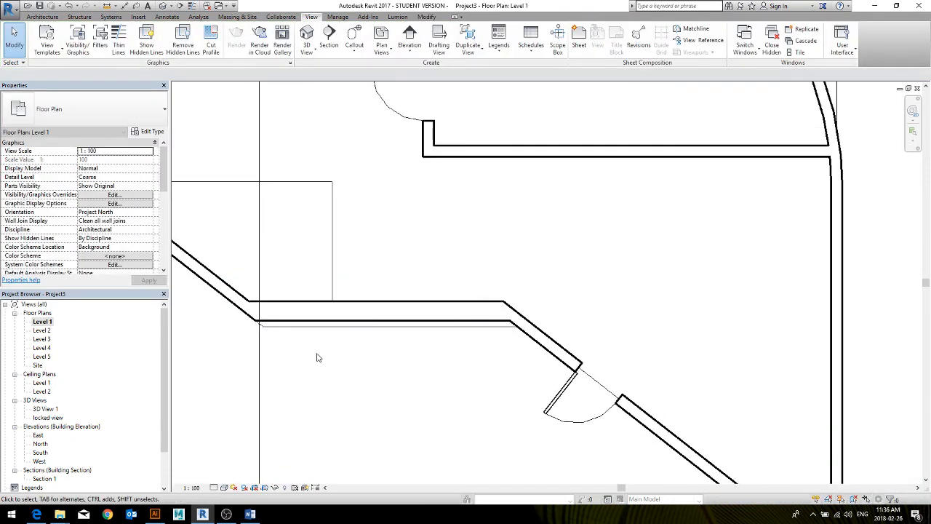
# Show the Level 1 plan at Medium and then Fine detail level, and examine the layers of the stacked wall.
pyautogui.click(215, 487)
pyautogui.click(227, 467)
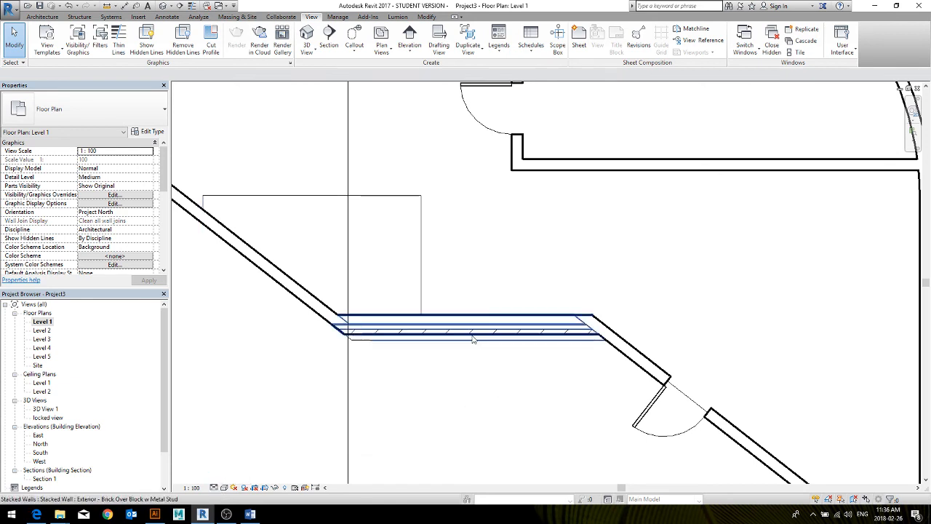
pyautogui.click(224, 487)
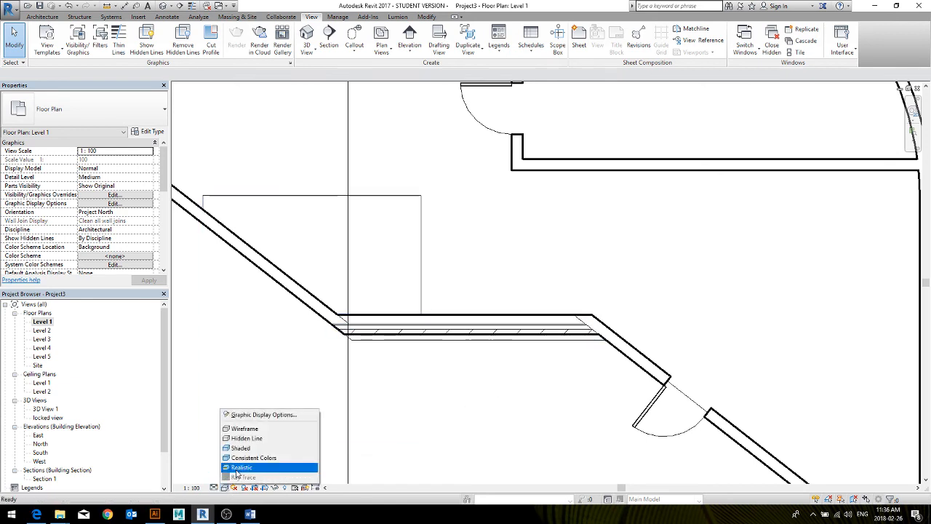
pyautogui.click(215, 488)
pyautogui.click(226, 476)
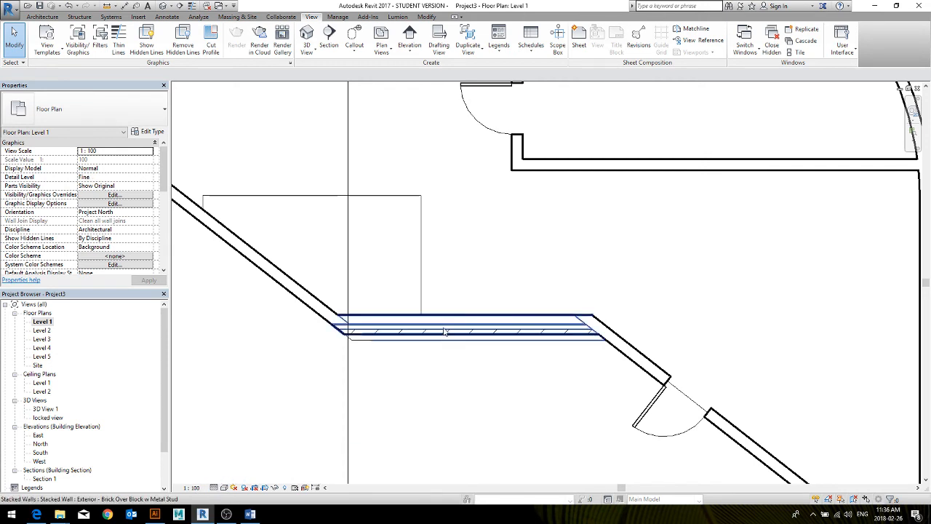
pyautogui.scroll(3, 368, 320)
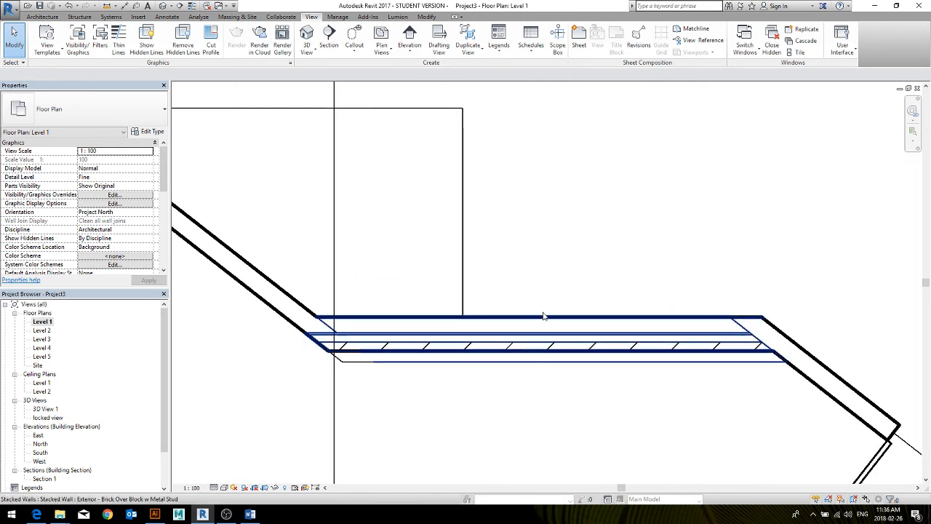
# Compare the stacked wall at Coarse and Fine detail levels in the Level 1 plan, and leave the plan at Coarse.
pyautogui.click(213, 487)
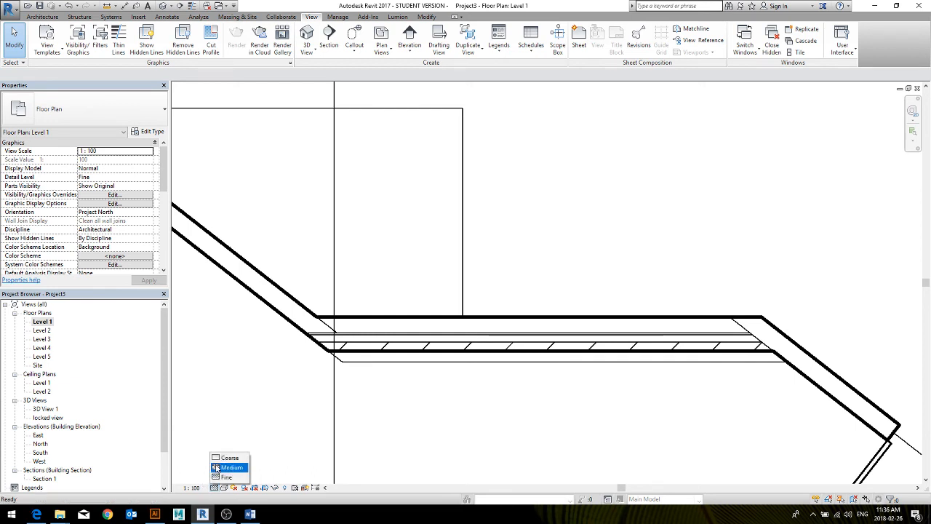
pyautogui.click(226, 458)
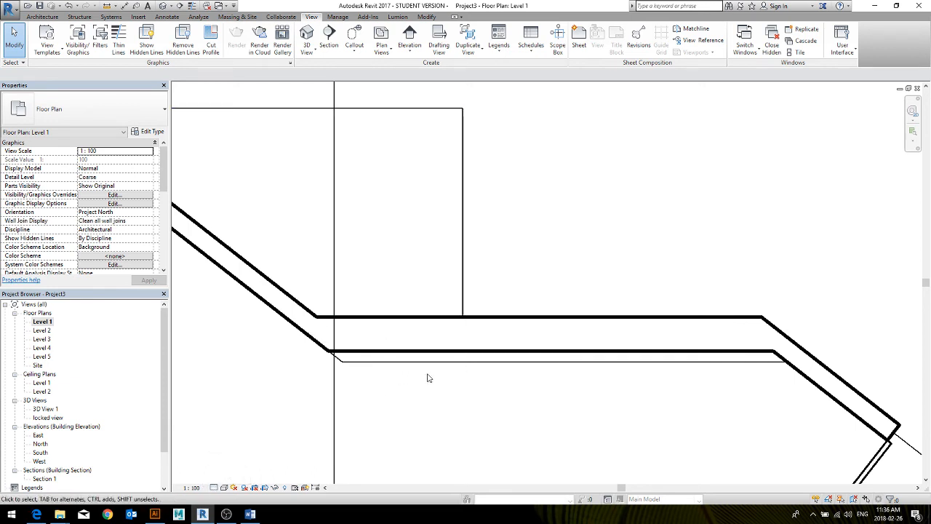
pyautogui.click(216, 488)
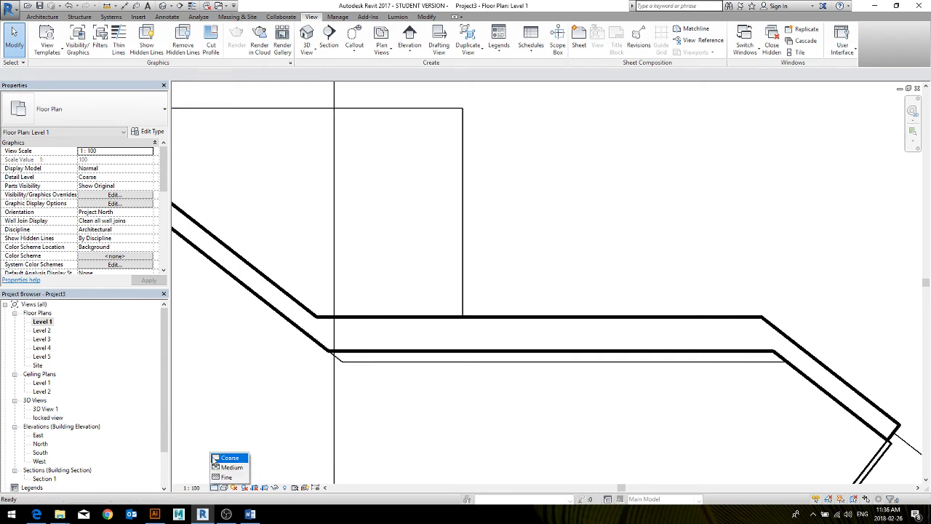
pyautogui.click(220, 458)
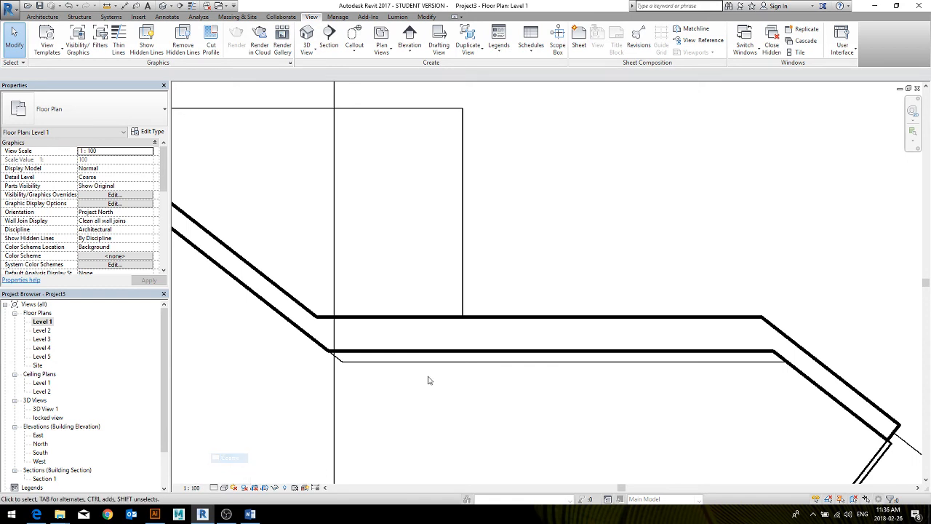
pyautogui.click(216, 488)
pyautogui.click(220, 478)
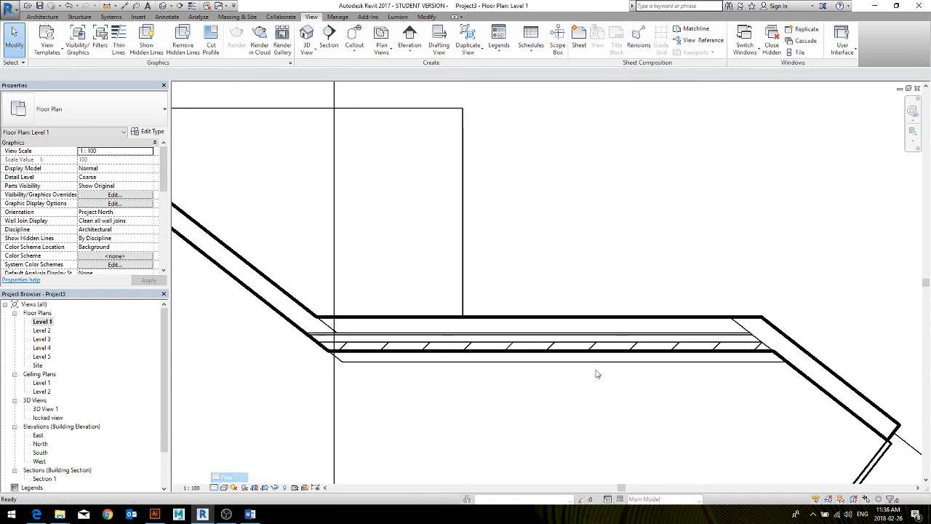
pyautogui.click(216, 489)
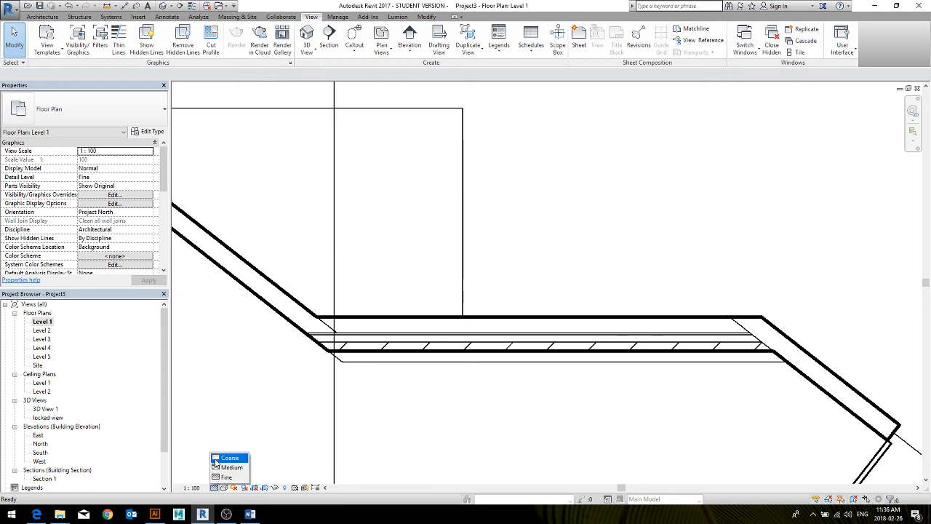
pyautogui.click(228, 457)
pyautogui.scroll(-4, 283, 445)
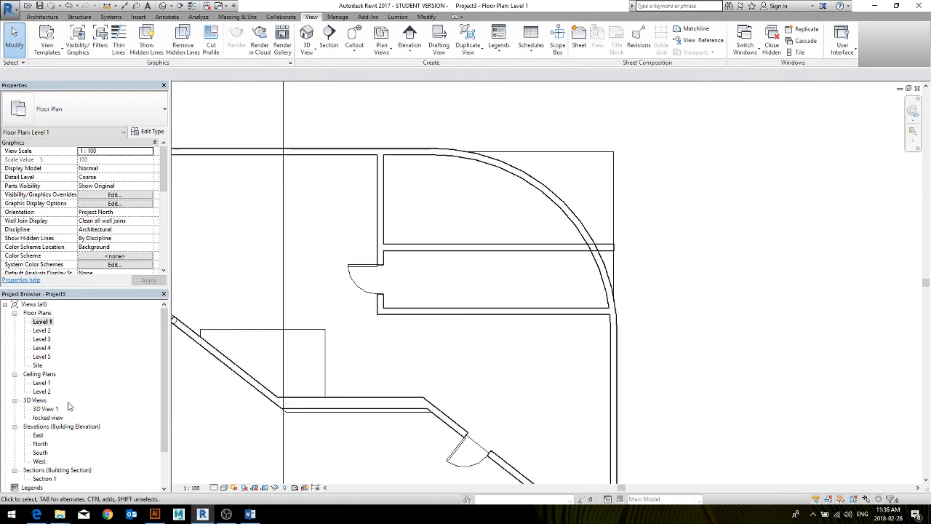
# Open the locked 3D view and show it in the Wireframe visual style, and return it to Hidden Line.
pyautogui.doubleClick(43, 409)
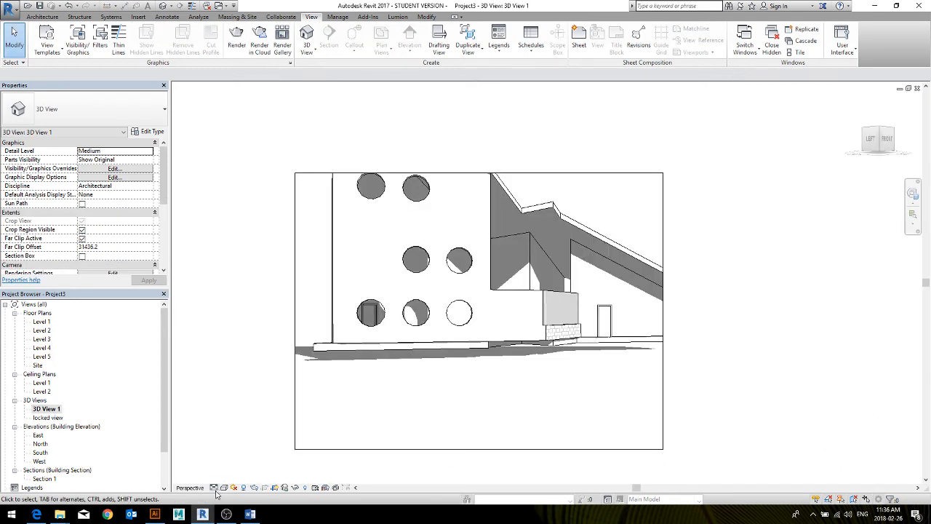
pyautogui.doubleClick(45, 417)
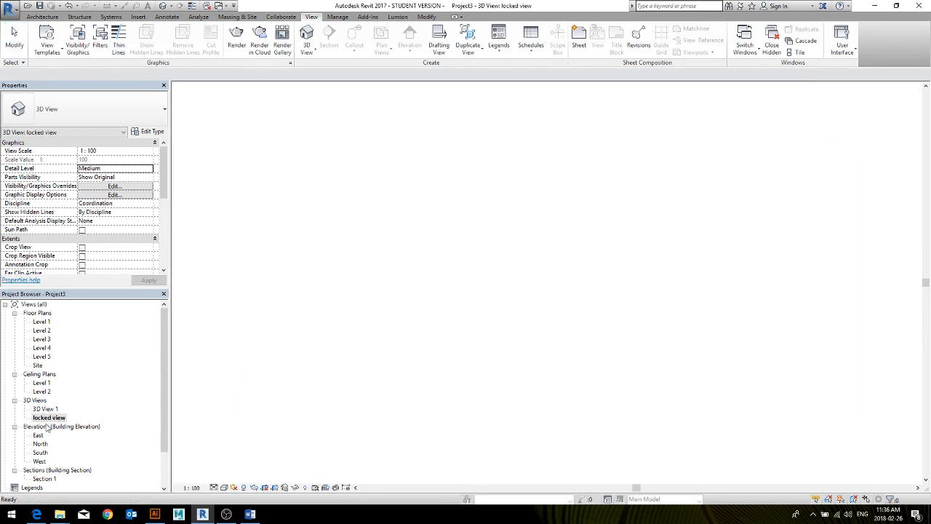
pyautogui.click(224, 487)
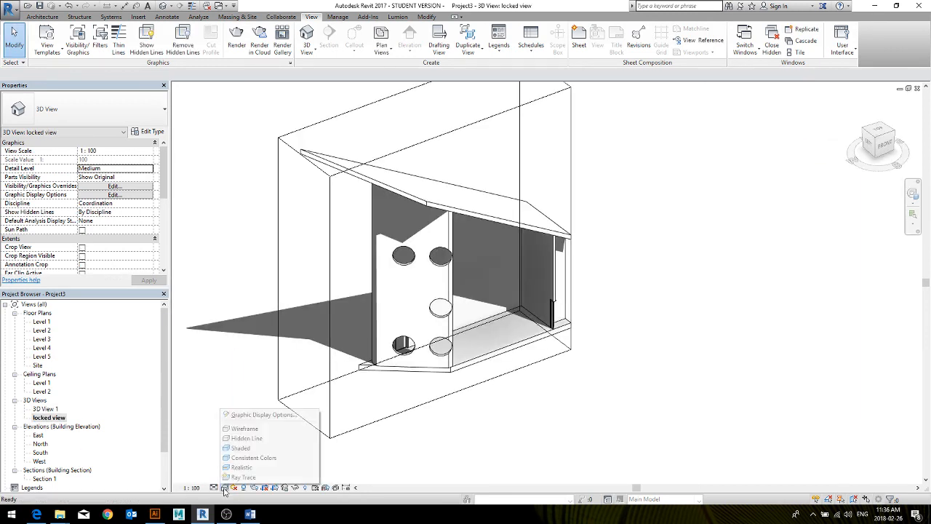
pyautogui.click(245, 428)
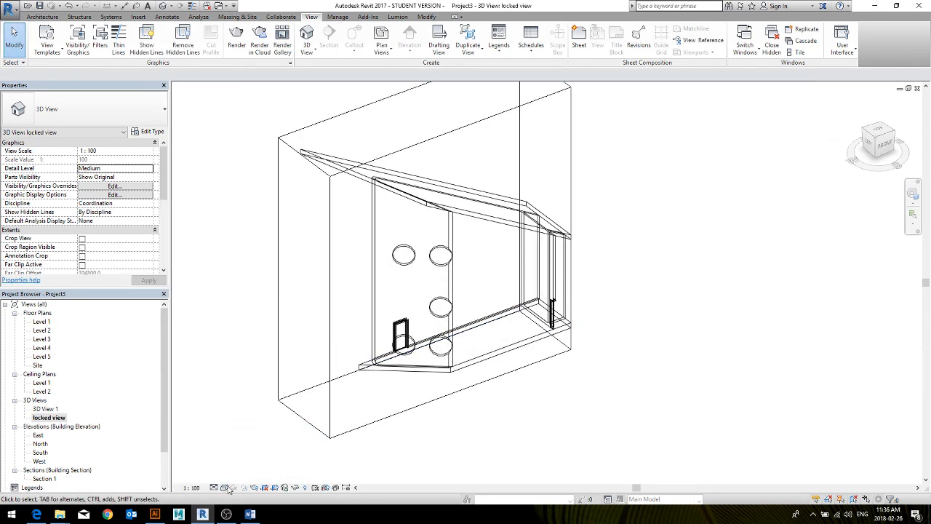
pyautogui.click(224, 487)
pyautogui.click(241, 440)
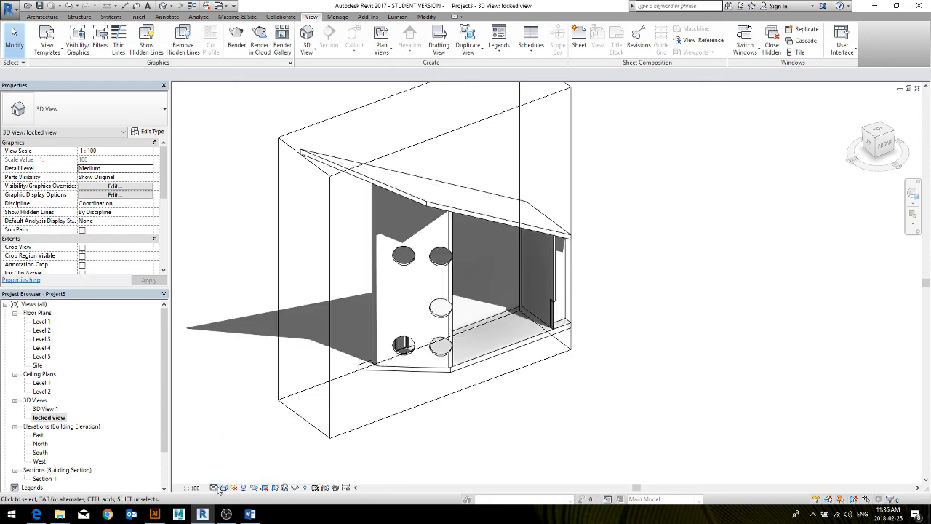
# Compare the Shaded and Realistic visual styles in the locked view, and return it to Hidden Line.
pyautogui.click(221, 487)
pyautogui.click(242, 451)
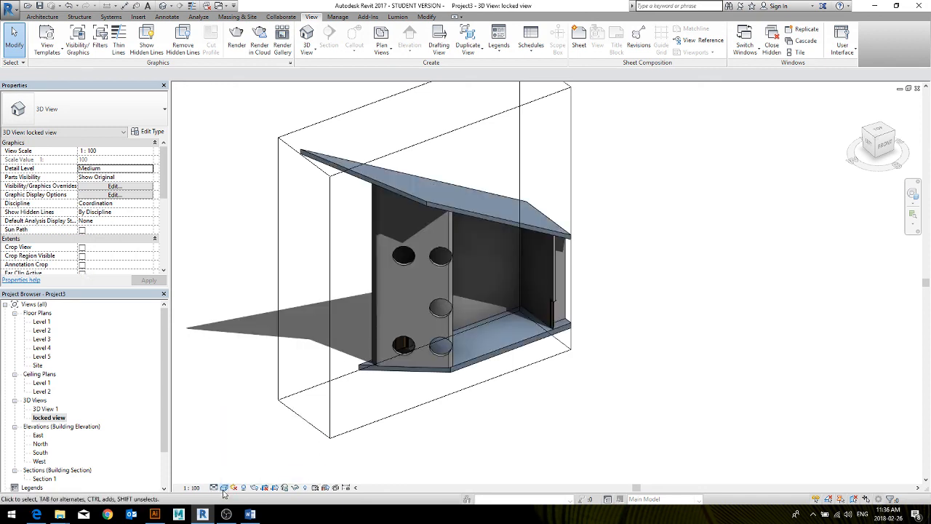
pyautogui.click(224, 487)
pyautogui.click(231, 468)
pyautogui.click(224, 487)
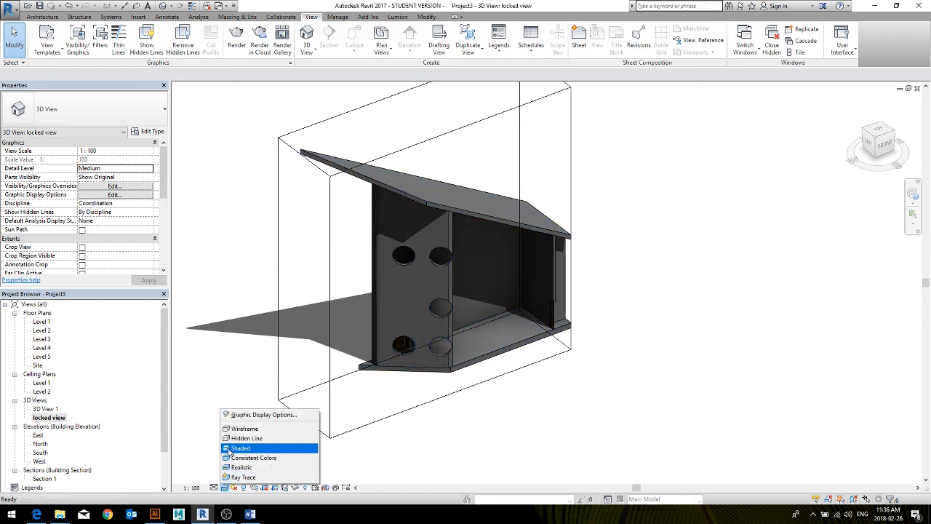
pyautogui.click(240, 438)
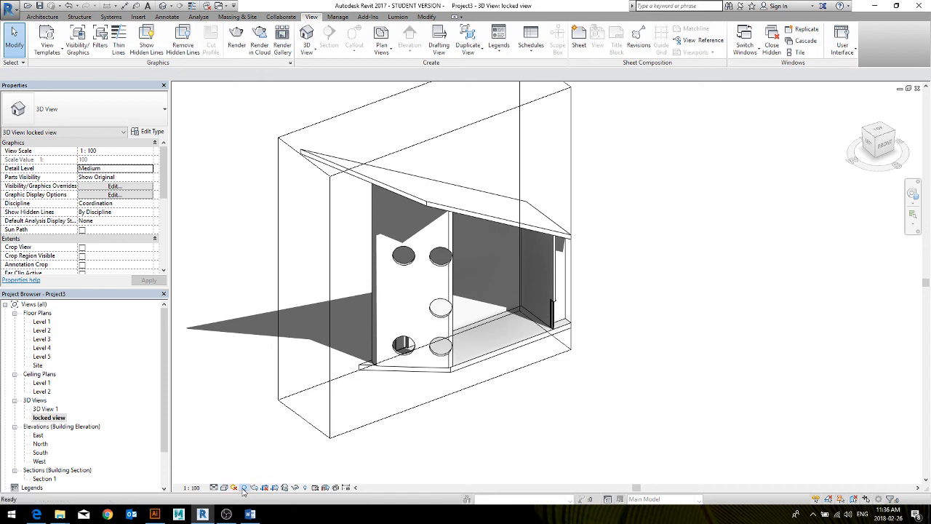
# Toggle the locked view's shadows off and on, and check its sun path options without changing them.
pyautogui.click(244, 488)
pyautogui.click(244, 488)
pyautogui.click(244, 488)
pyautogui.click(244, 488)
pyautogui.click(233, 488)
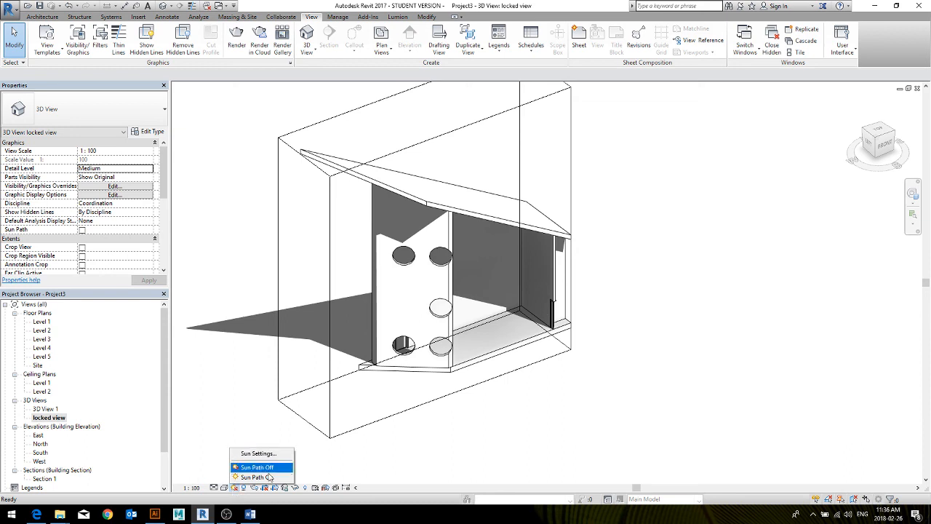
pyautogui.click(232, 429)
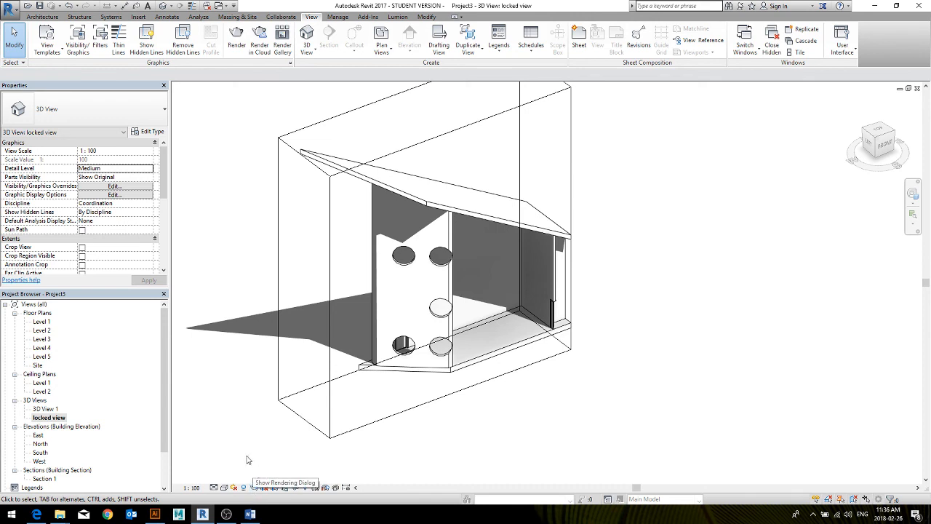
pyautogui.moveTo(250, 469); pyautogui.dragTo(273, 471, button='middle')
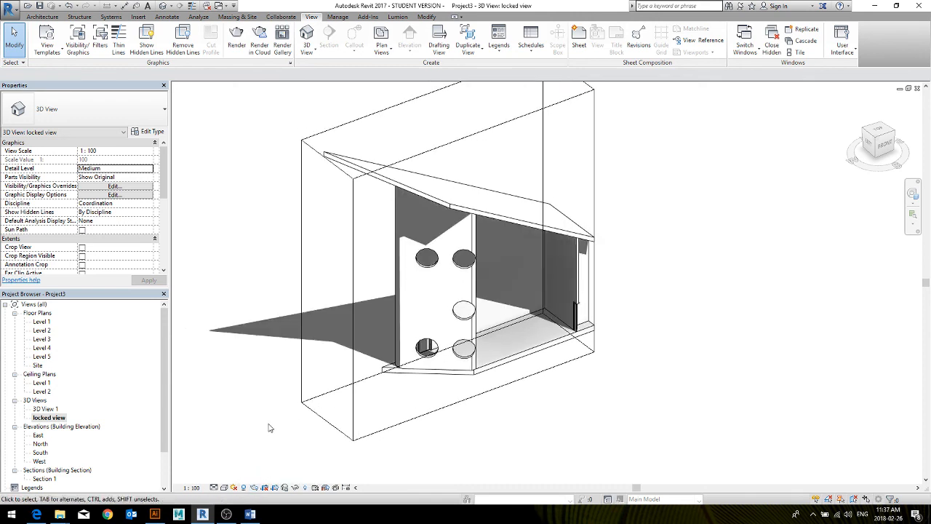
# Turn on cropping in the locked 3D view and show its crop region.
pyautogui.click(264, 486)
pyautogui.click(274, 486)
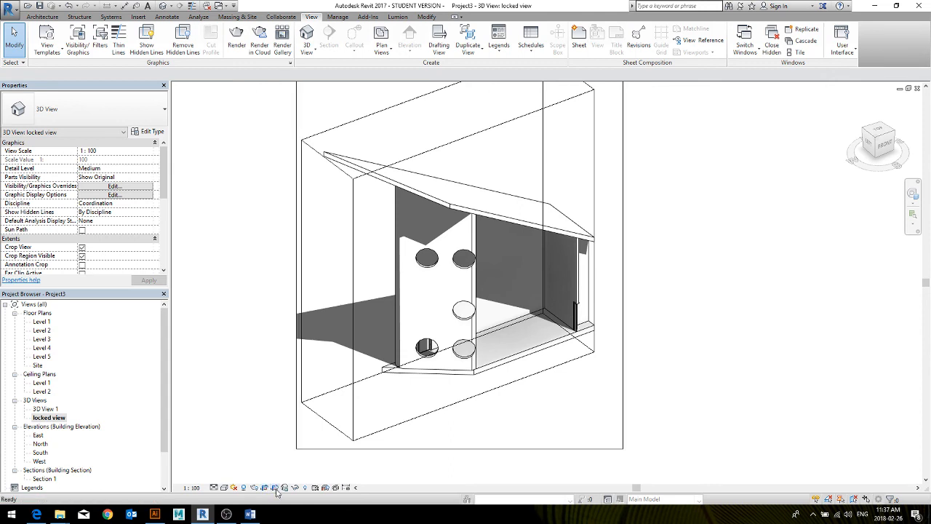
pyautogui.scroll(-2, 297, 415)
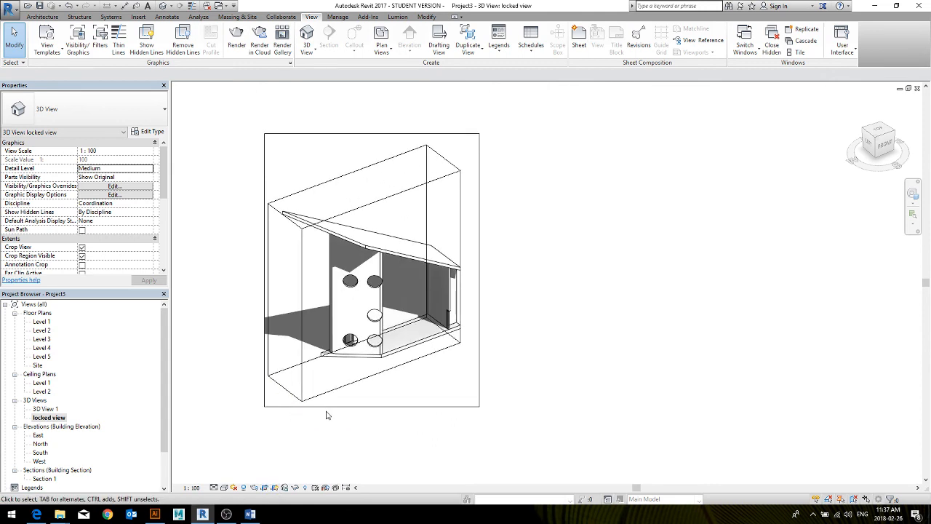
# Enlarge the crop region on both sides and slightly below so the building's whole shadow fits inside, and deselect it.
pyautogui.click(312, 406)
pyautogui.moveTo(264, 270); pyautogui.dragTo(219, 269)
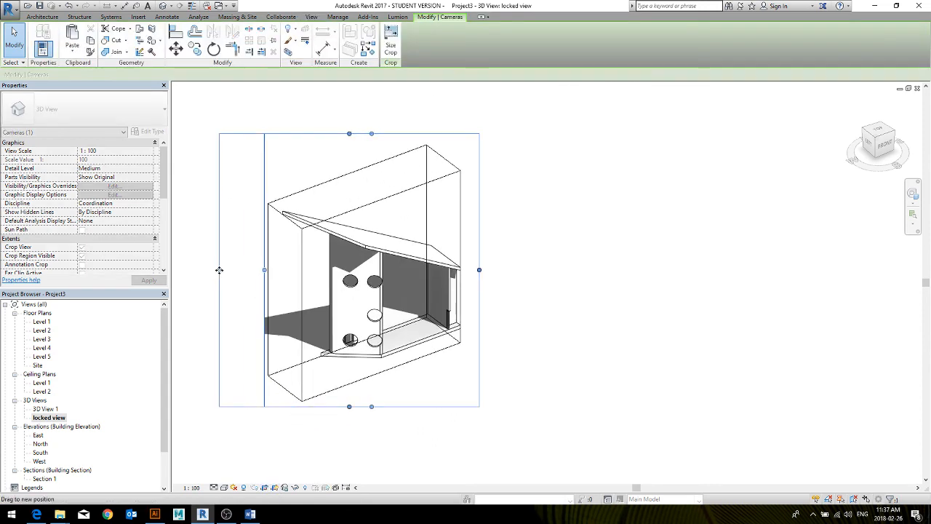
pyautogui.moveTo(480, 270); pyautogui.dragTo(542, 270)
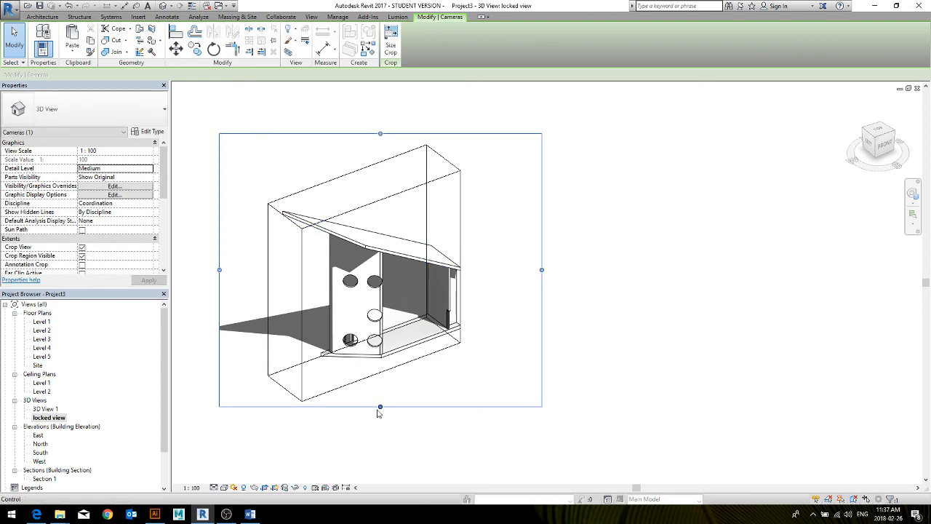
pyautogui.moveTo(379, 407); pyautogui.dragTo(380, 419)
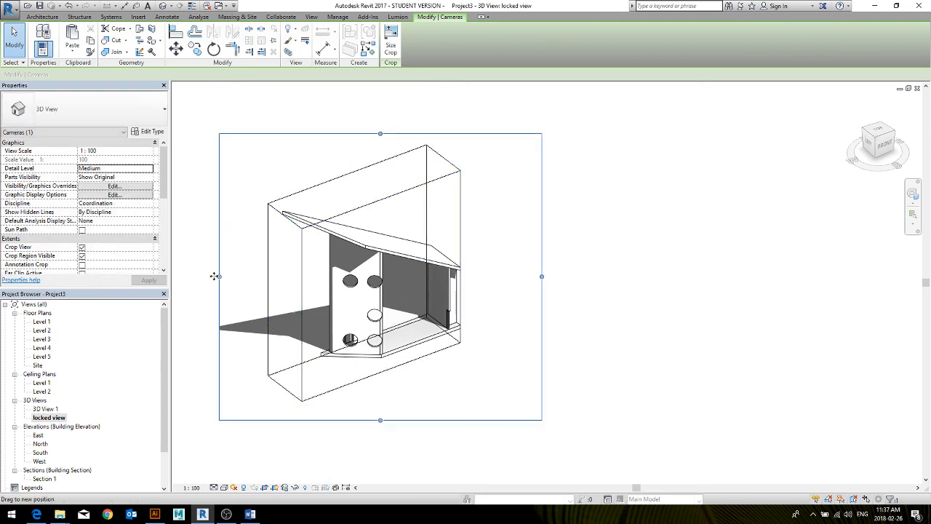
pyautogui.moveTo(215, 276); pyautogui.dragTo(202, 275)
pyautogui.click(253, 443)
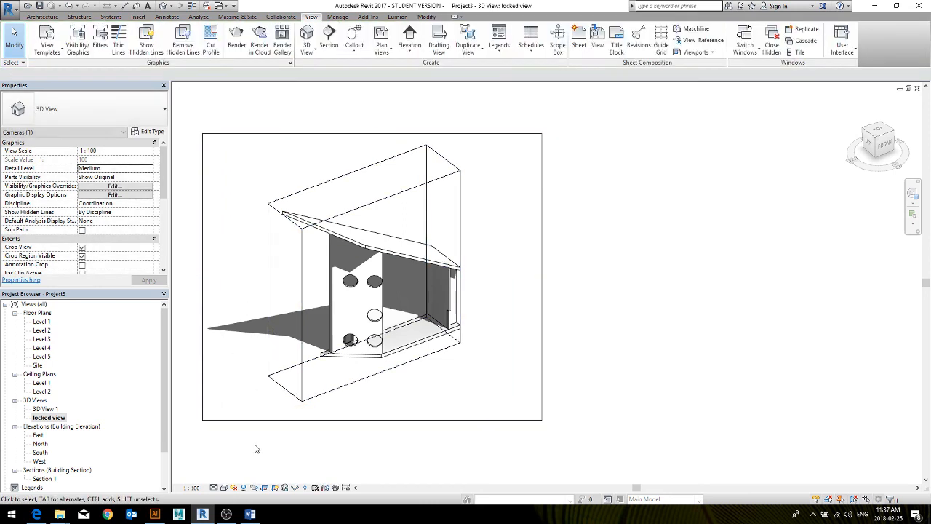
# Turn off cropping in the locked view and pull the crop region's left edge inward past the section box's left edge.
pyautogui.click(265, 487)
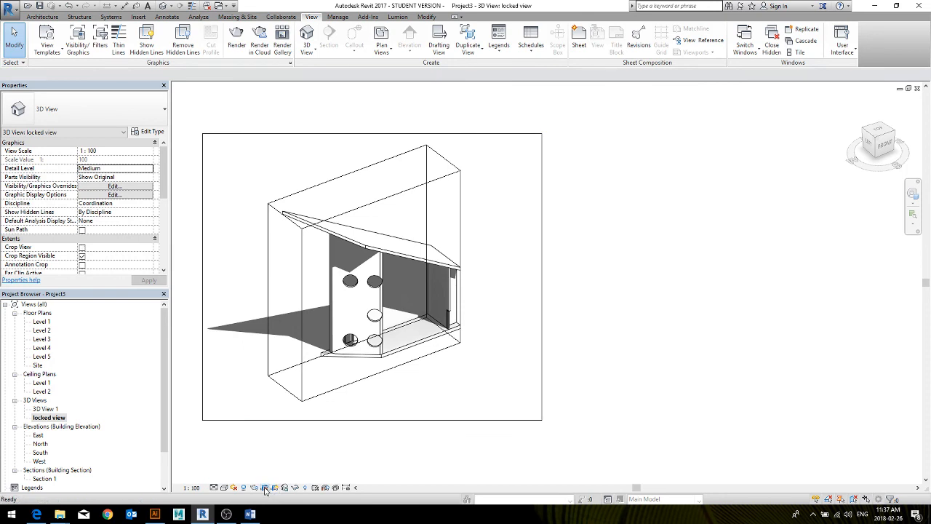
pyautogui.click(202, 329)
pyautogui.moveTo(202, 276); pyautogui.dragTo(291, 275)
pyautogui.click(256, 274)
# Toggle the crop region's visibility while the locked view is uncropped, and leave the region hidden.
pyautogui.click(274, 488)
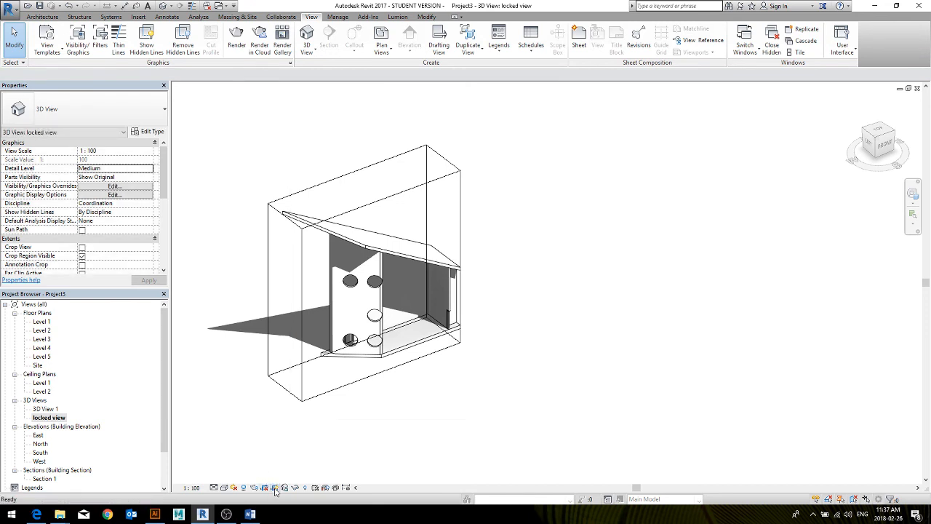
pyautogui.click(274, 488)
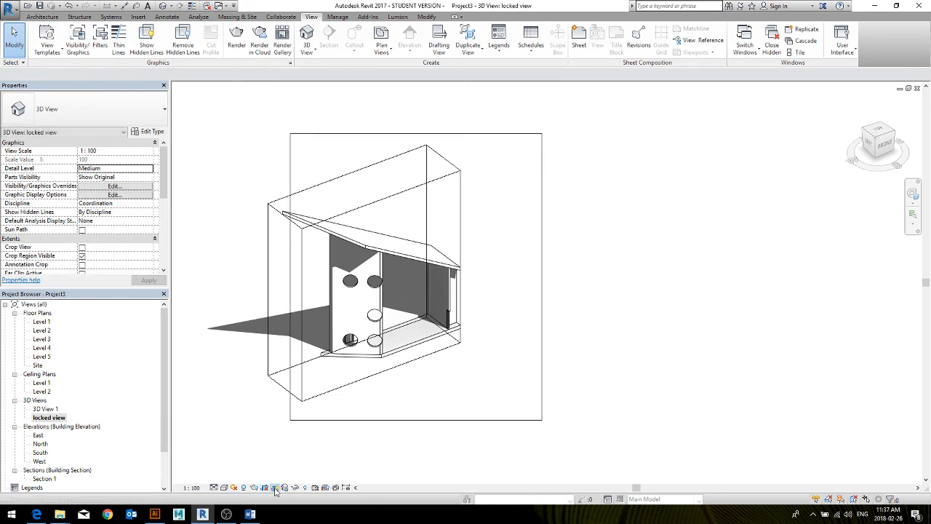
pyautogui.click(274, 488)
pyautogui.click(274, 488)
pyautogui.click(274, 488)
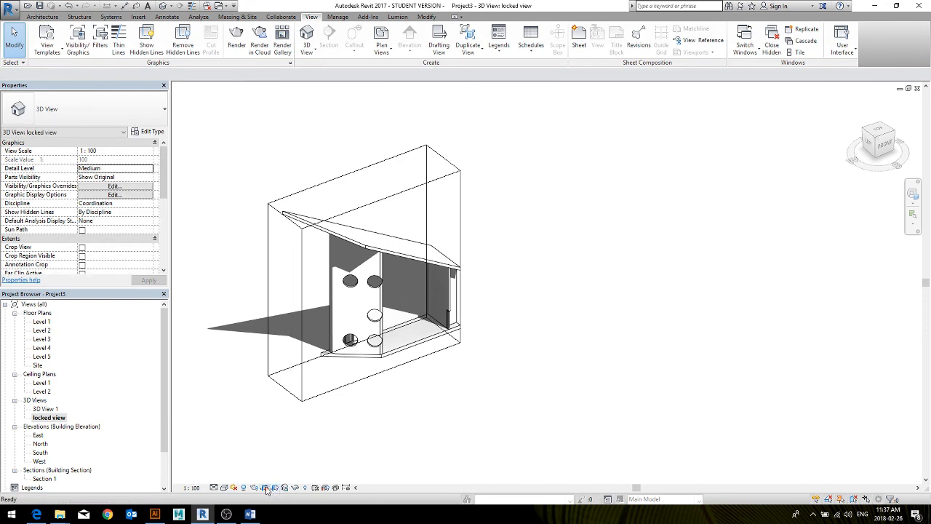
# Compare the locked view cropped and uncropped with its boundary hidden, leave cropping on and show the crop region again.
pyautogui.click(264, 488)
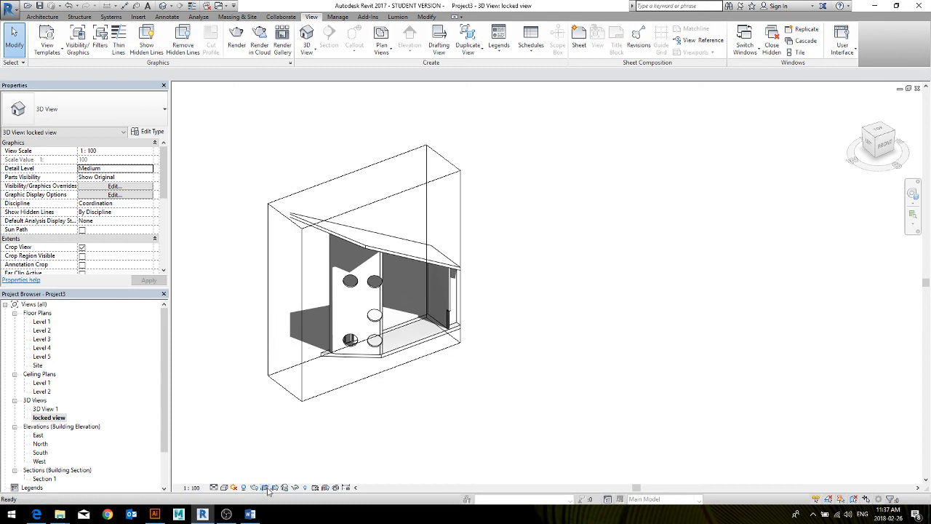
pyautogui.click(266, 489)
pyautogui.click(266, 489)
pyautogui.click(267, 489)
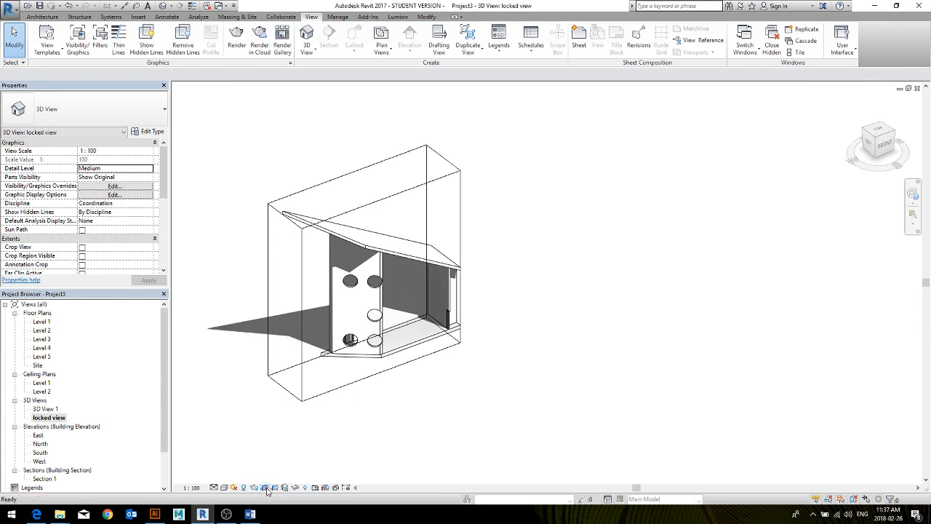
pyautogui.click(266, 488)
pyautogui.click(266, 489)
pyautogui.click(264, 488)
pyautogui.click(275, 489)
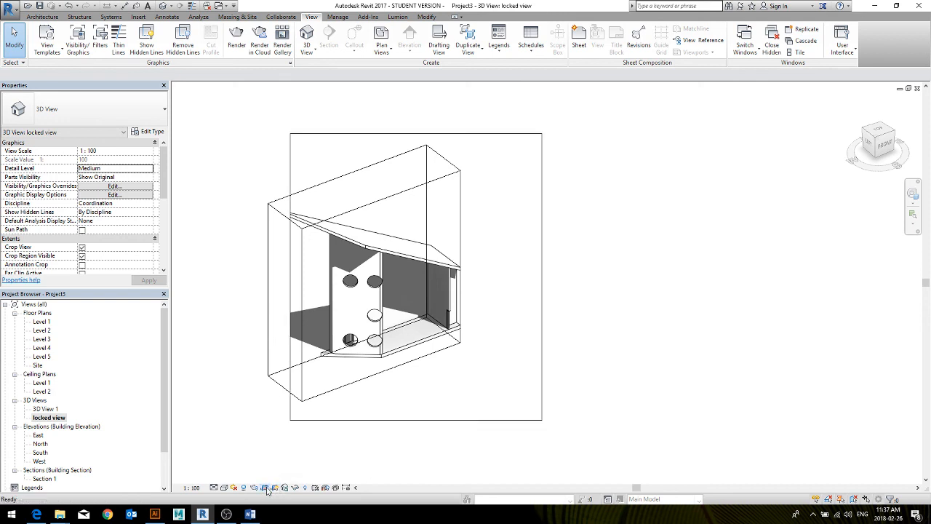
# Turn off cropping in the locked view so the building and its whole shadow extend past the crop region.
pyautogui.click(265, 488)
pyautogui.click(265, 488)
pyautogui.click(266, 488)
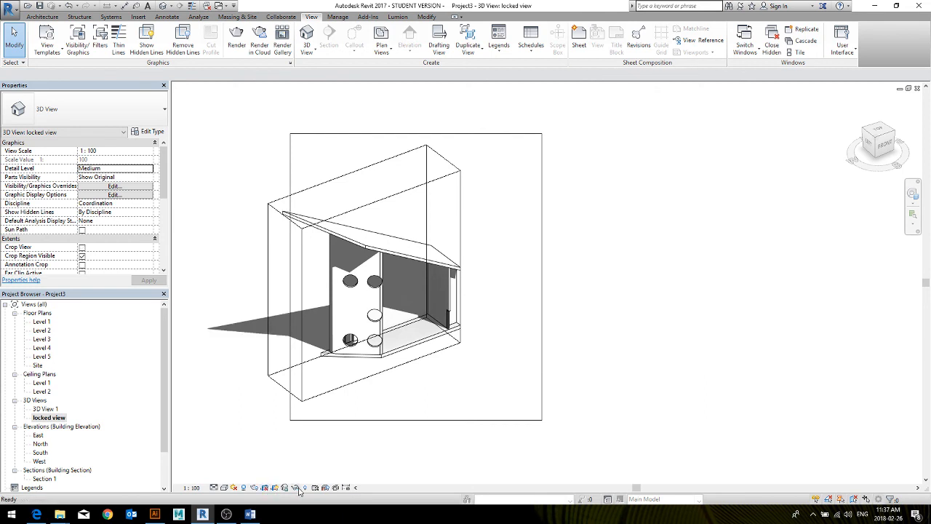
# Temporarily isolate the roof's category in the locked view, and reset the temporary isolation.
pyautogui.click(359, 244)
pyautogui.moveTo(438, 286); pyautogui.dragTo(439, 293, button='middle')
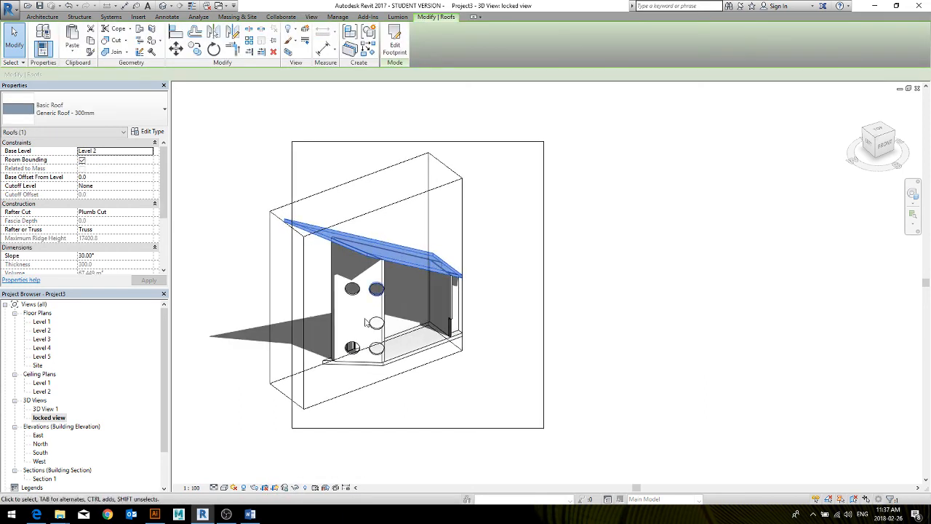
pyautogui.click(296, 488)
pyautogui.click(316, 434)
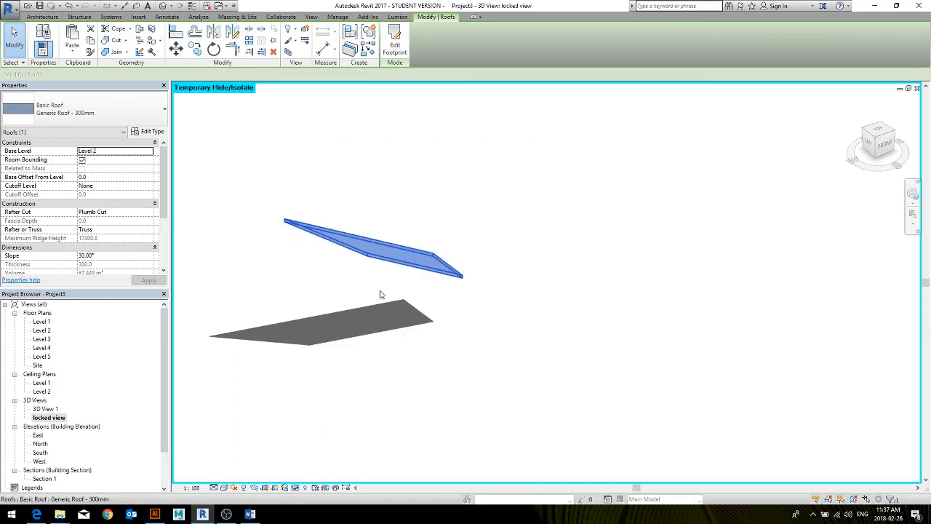
pyautogui.click(295, 488)
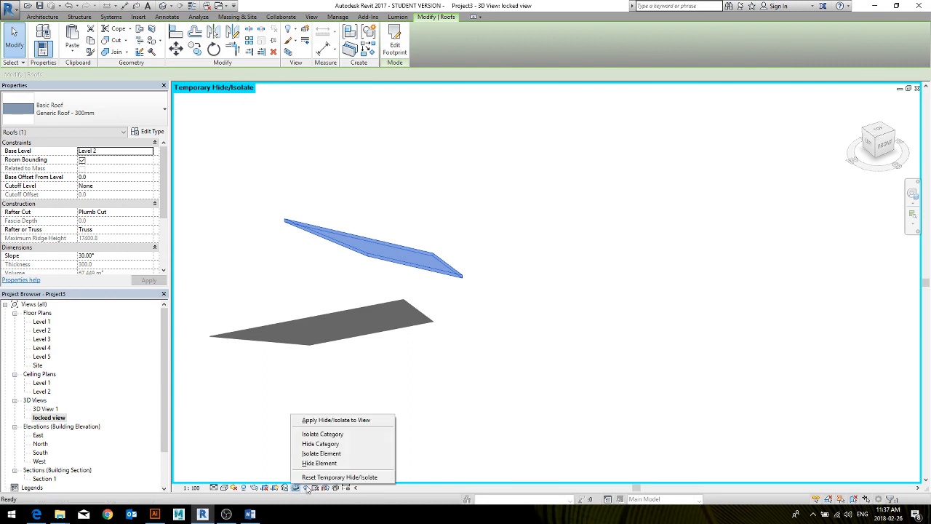
pyautogui.click(312, 477)
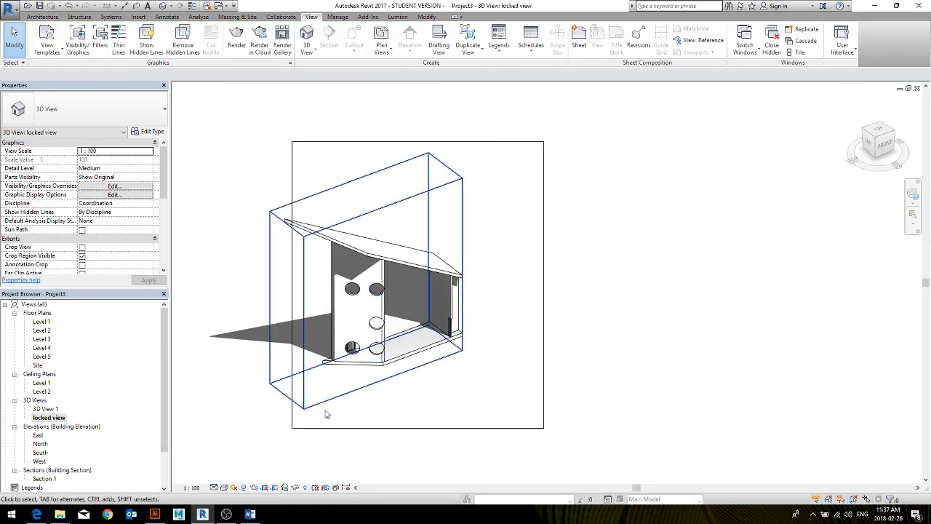
# Hide the roof in the locked view as a single element.
pyautogui.click(382, 257)
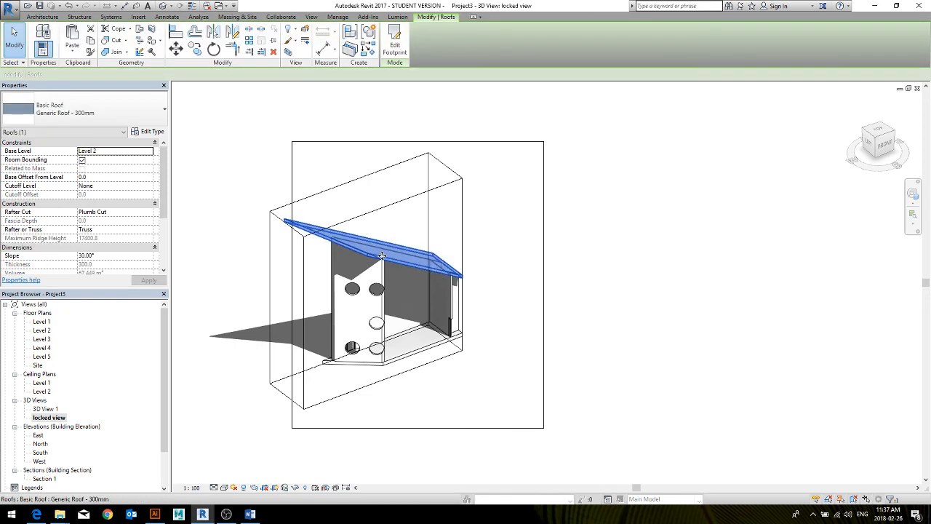
pyautogui.rightClick(383, 260)
pyautogui.moveTo(465, 300)
pyautogui.click(520, 301)
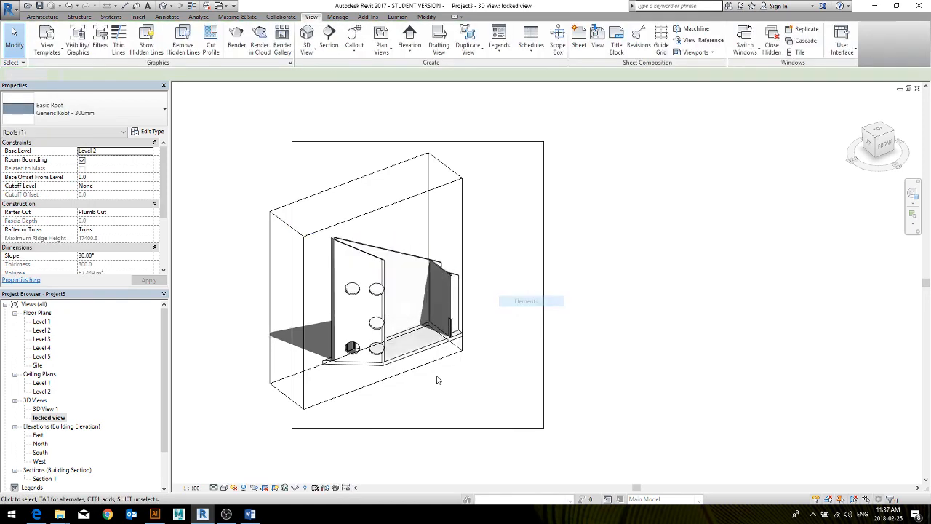
# Reveal the hidden elements, unhide the roof element in the locked view, and leave the reveal mode.
pyautogui.click(305, 487)
pyautogui.click(392, 263)
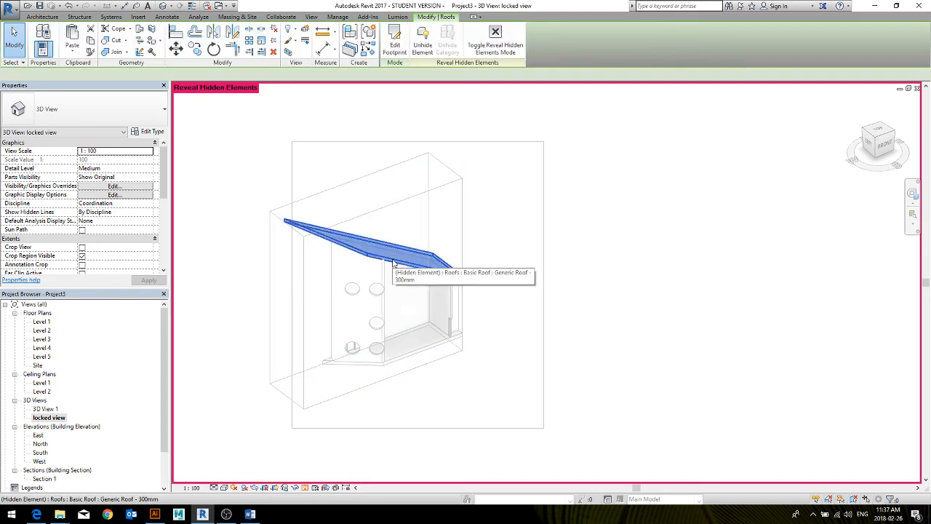
pyautogui.rightClick(394, 264)
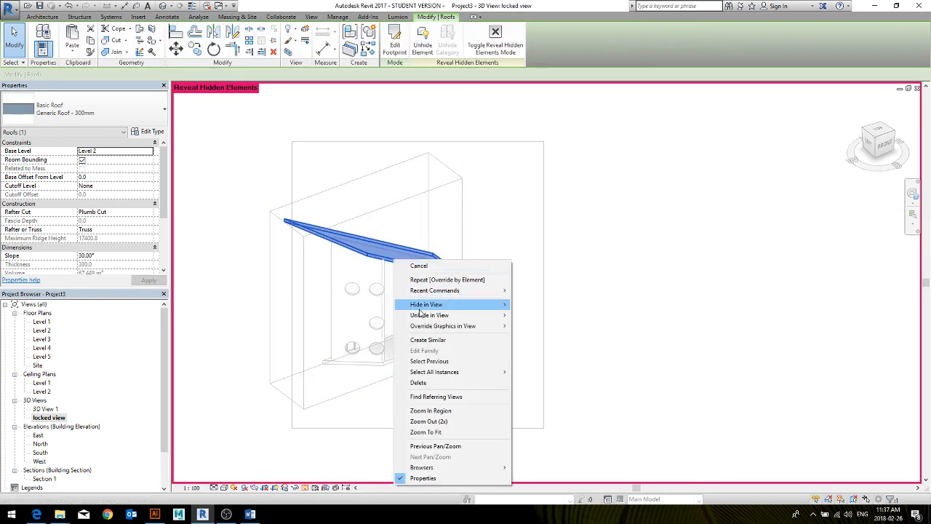
pyautogui.moveTo(421, 314)
pyautogui.click(531, 315)
pyautogui.click(632, 301)
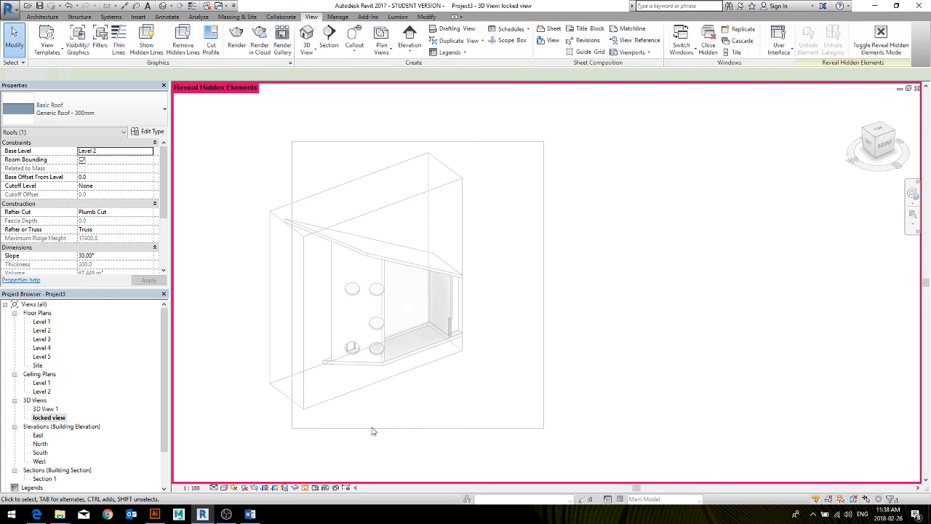
pyautogui.click(306, 487)
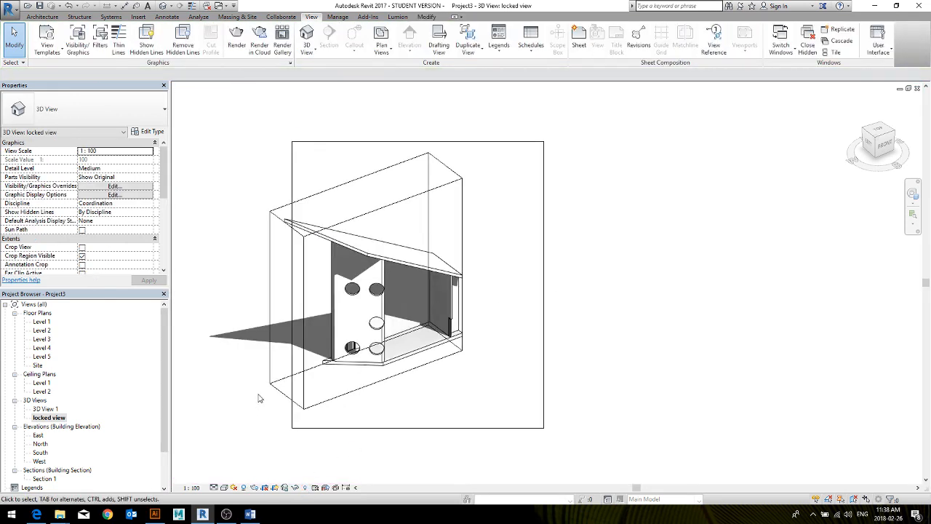